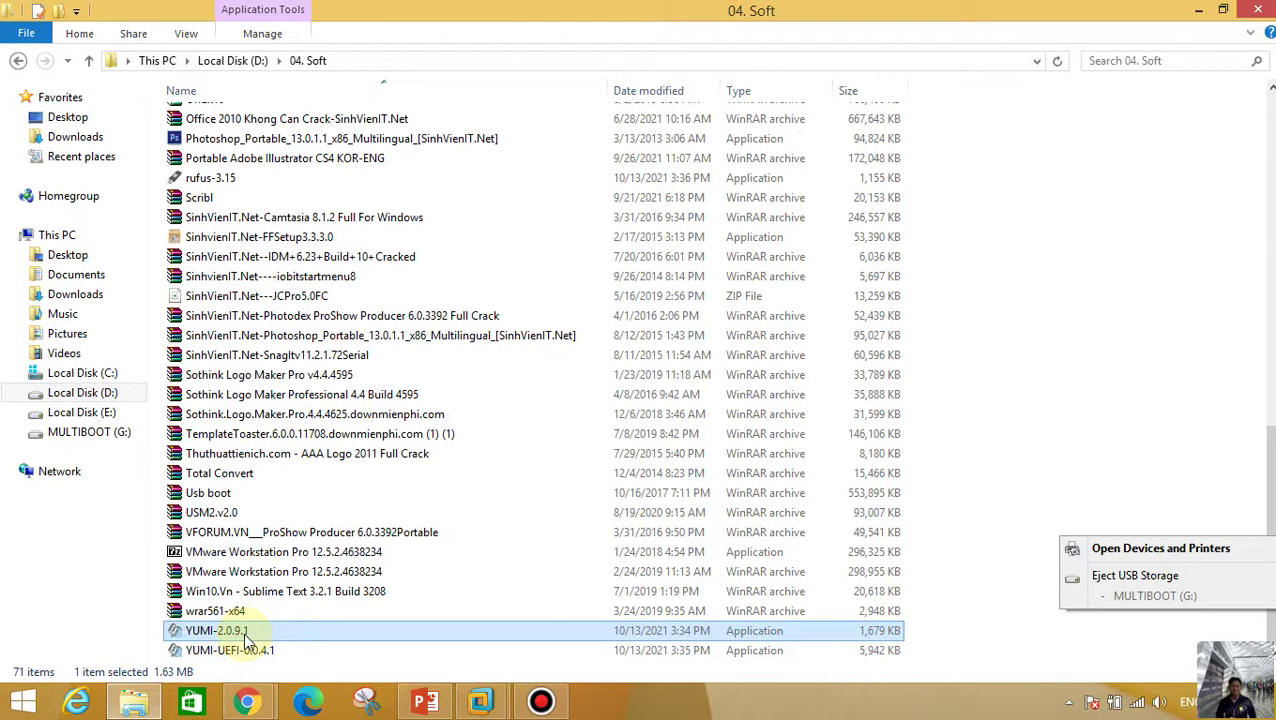
# Step: Locate the USB boot tools rufus-3.15, YUMI-2.0.9.1 and YUMI-UEFI-0.0.4.1 in the 04. Soft folder
pyautogui.click(206, 177)
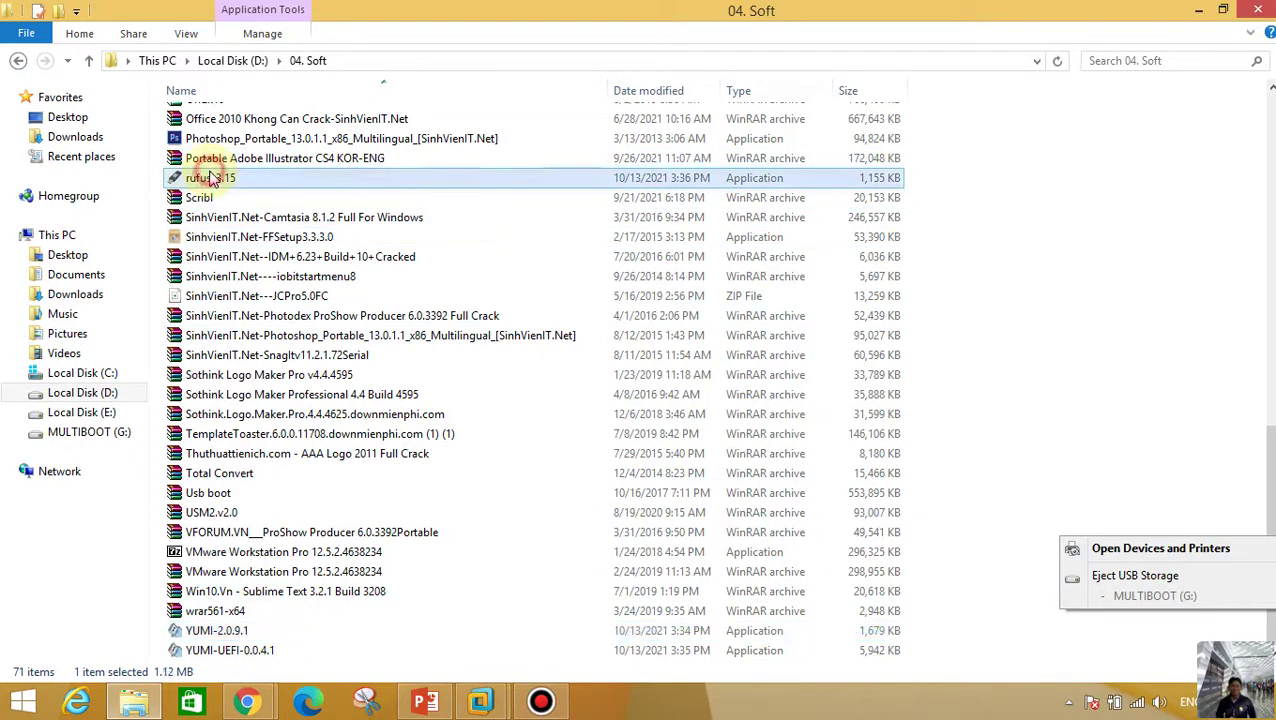
pyautogui.click(205, 631)
pyautogui.click(215, 650)
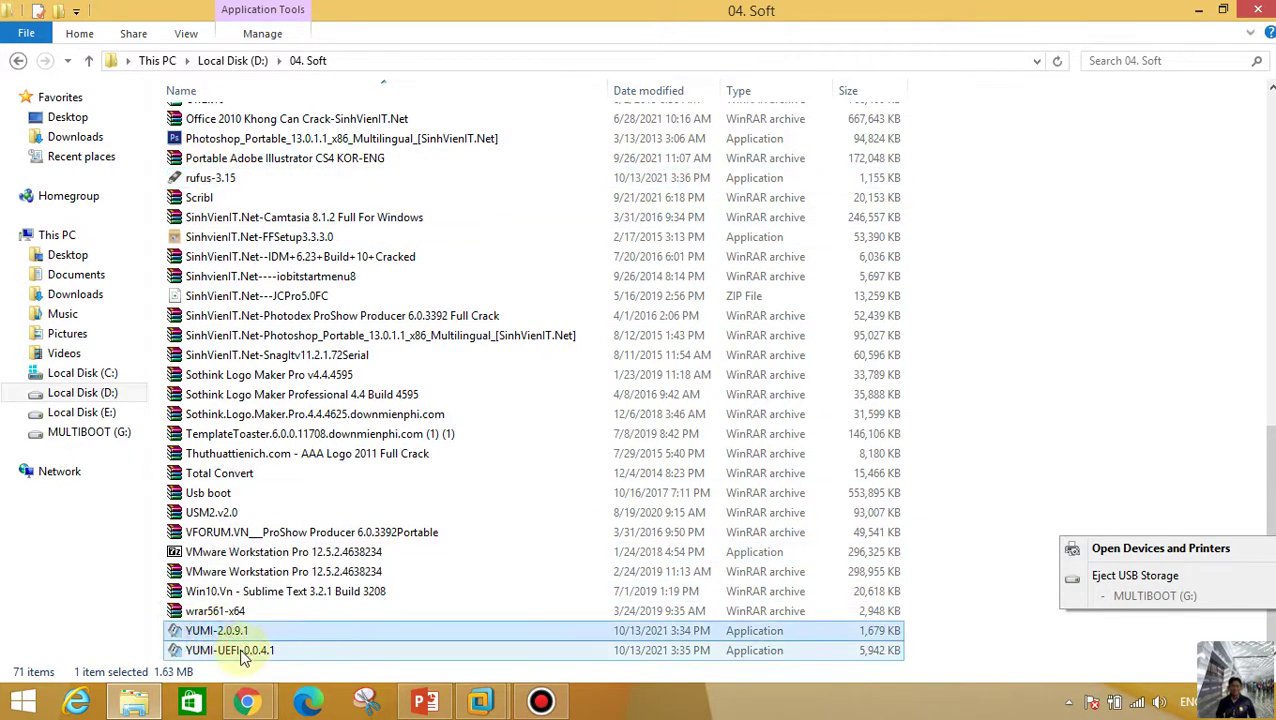
pyautogui.click(240, 632)
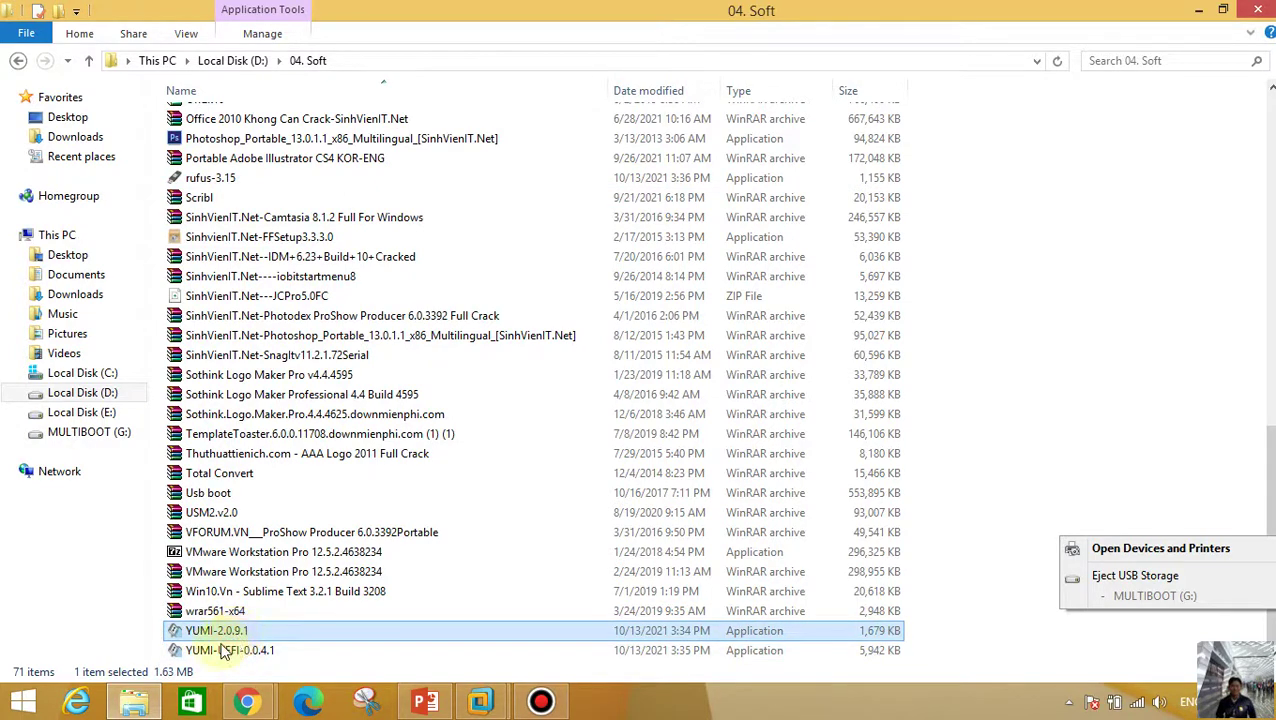
pyautogui.click(214, 651)
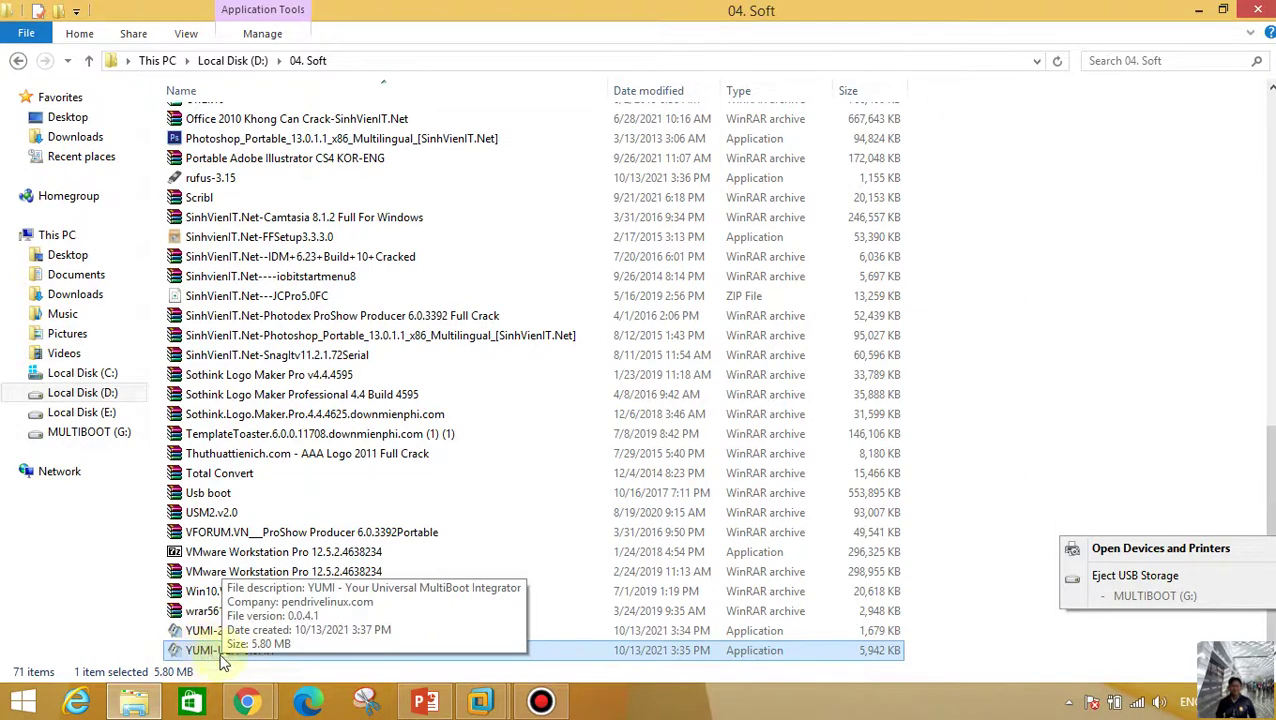
pyautogui.click(257, 179)
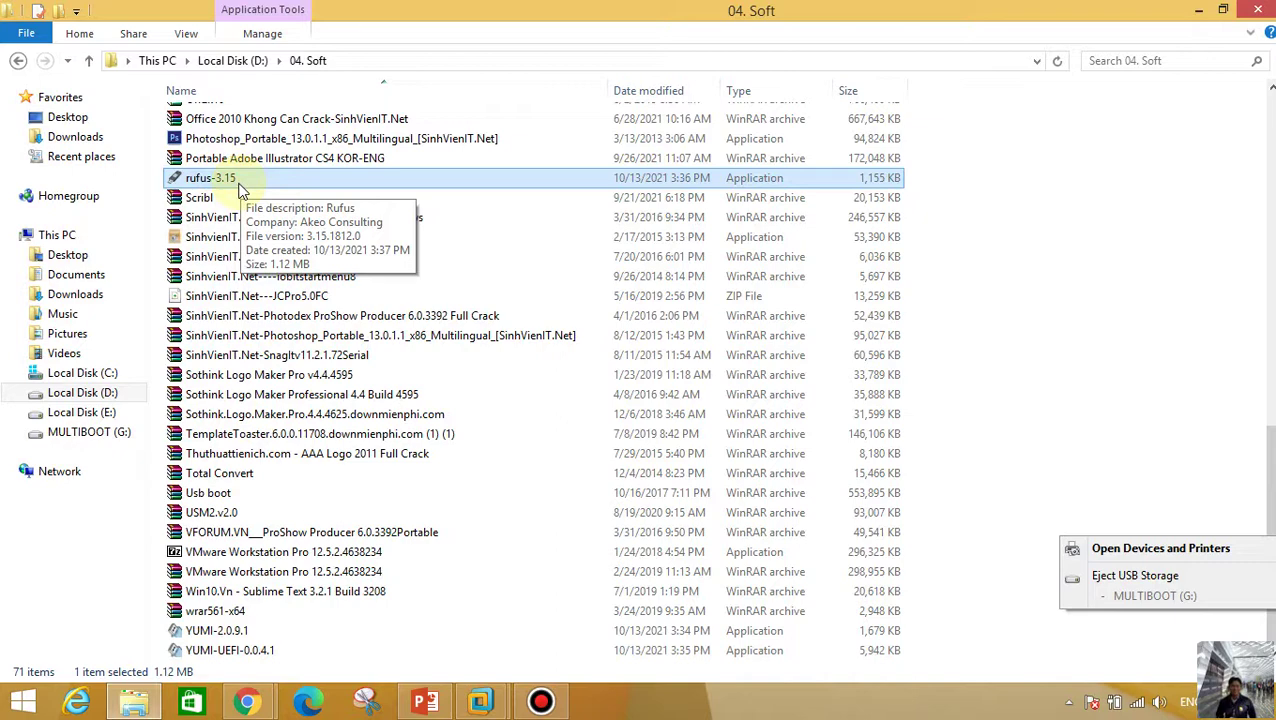
pyautogui.click(226, 632)
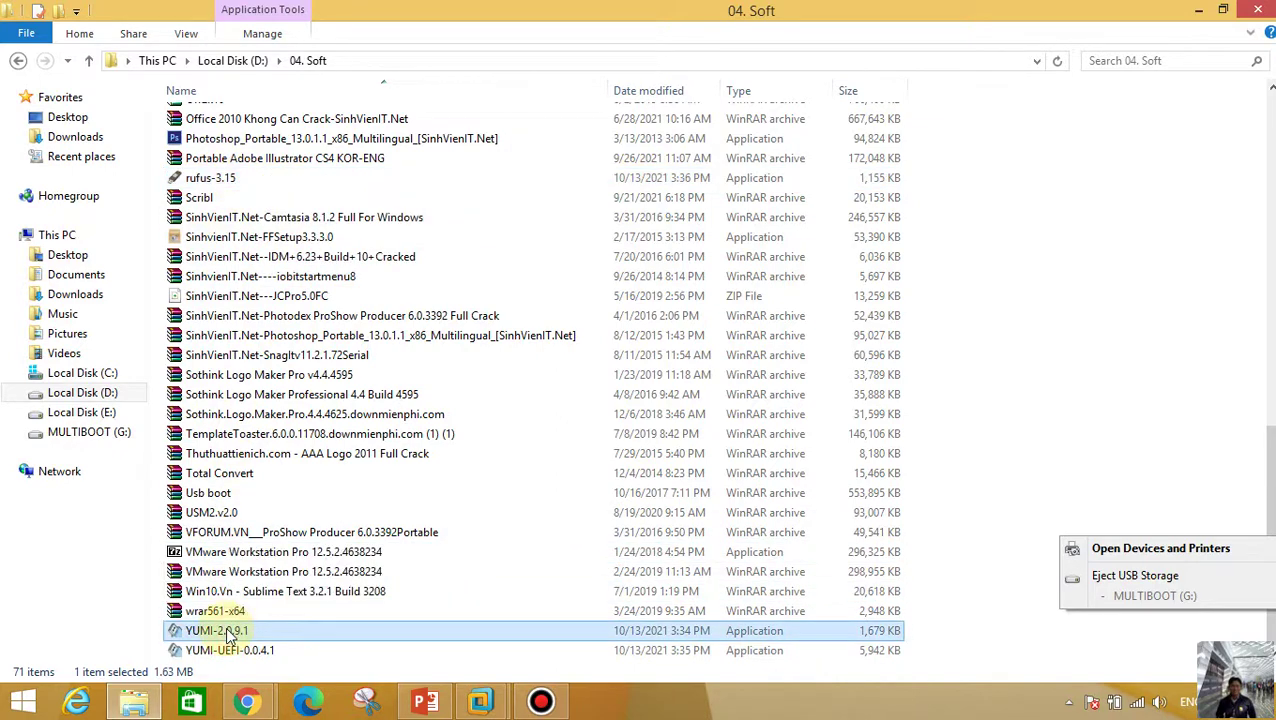
# Step: Open the 05. Vcd Network folder on drive D, select the Windows 7 Professional disc image and widen the Name column to fit
pyautogui.click(104, 395)
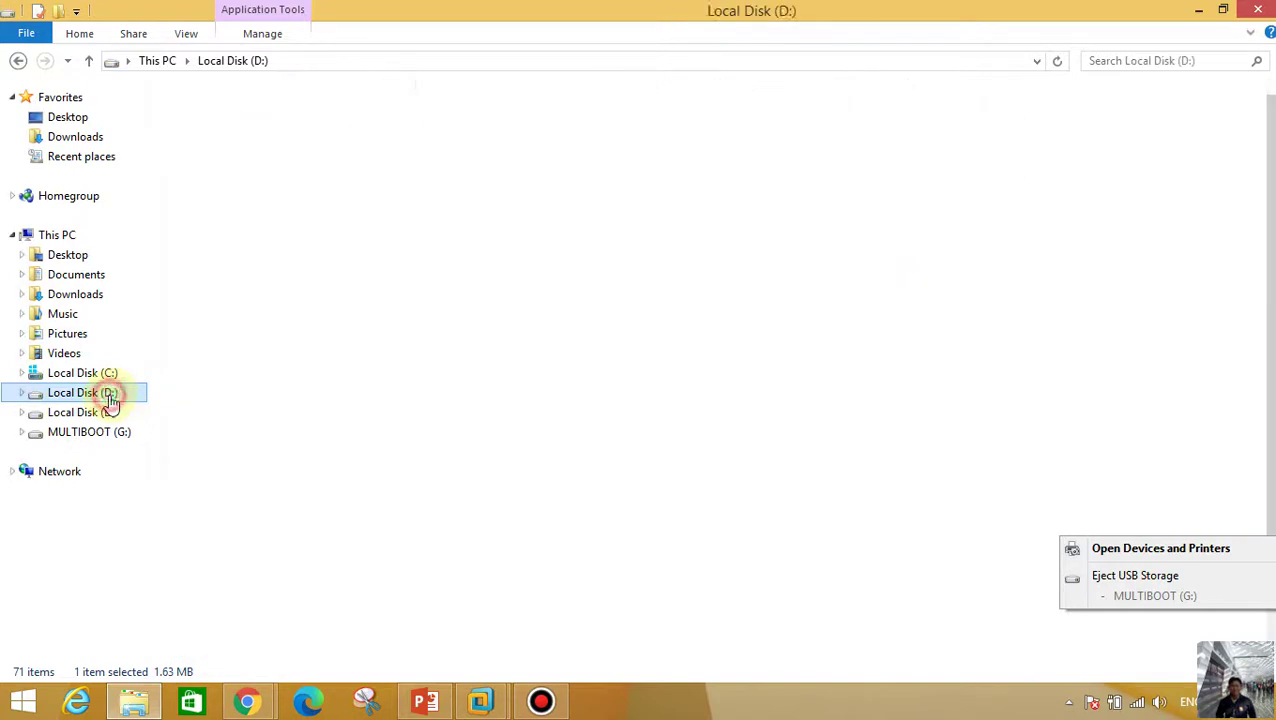
pyautogui.click(228, 218)
pyautogui.doubleClick(228, 217)
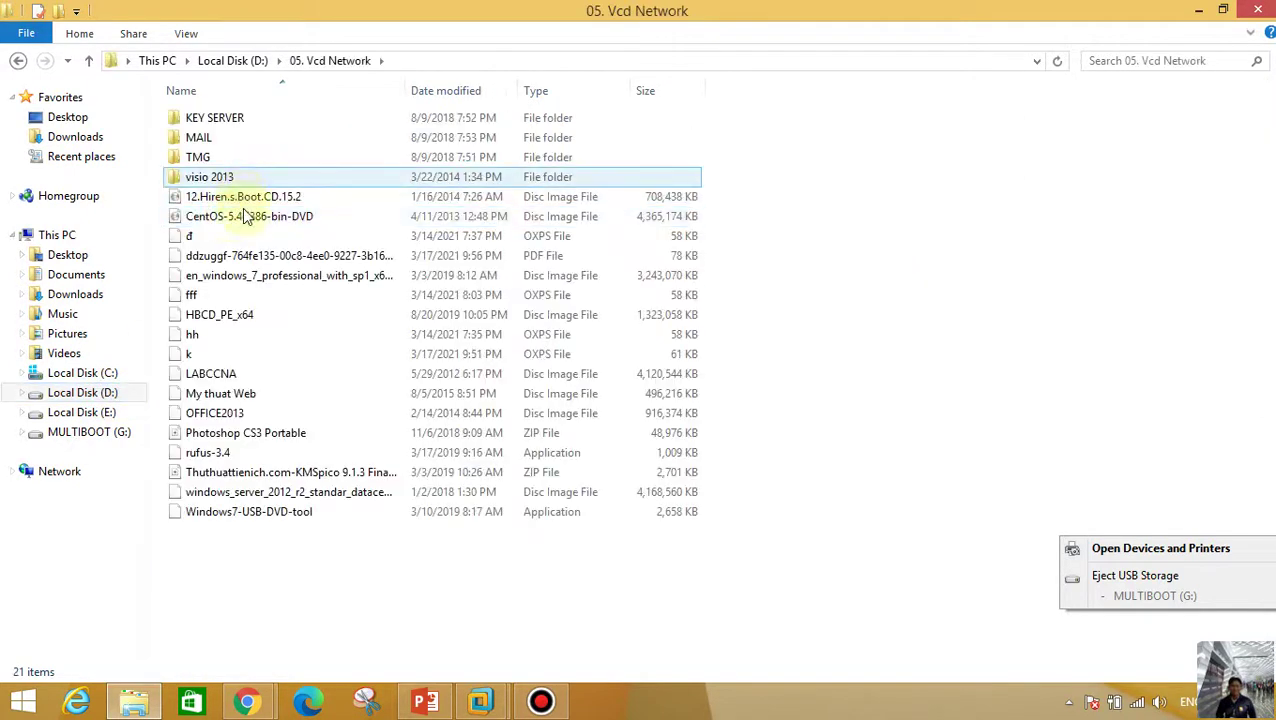
pyautogui.click(270, 276)
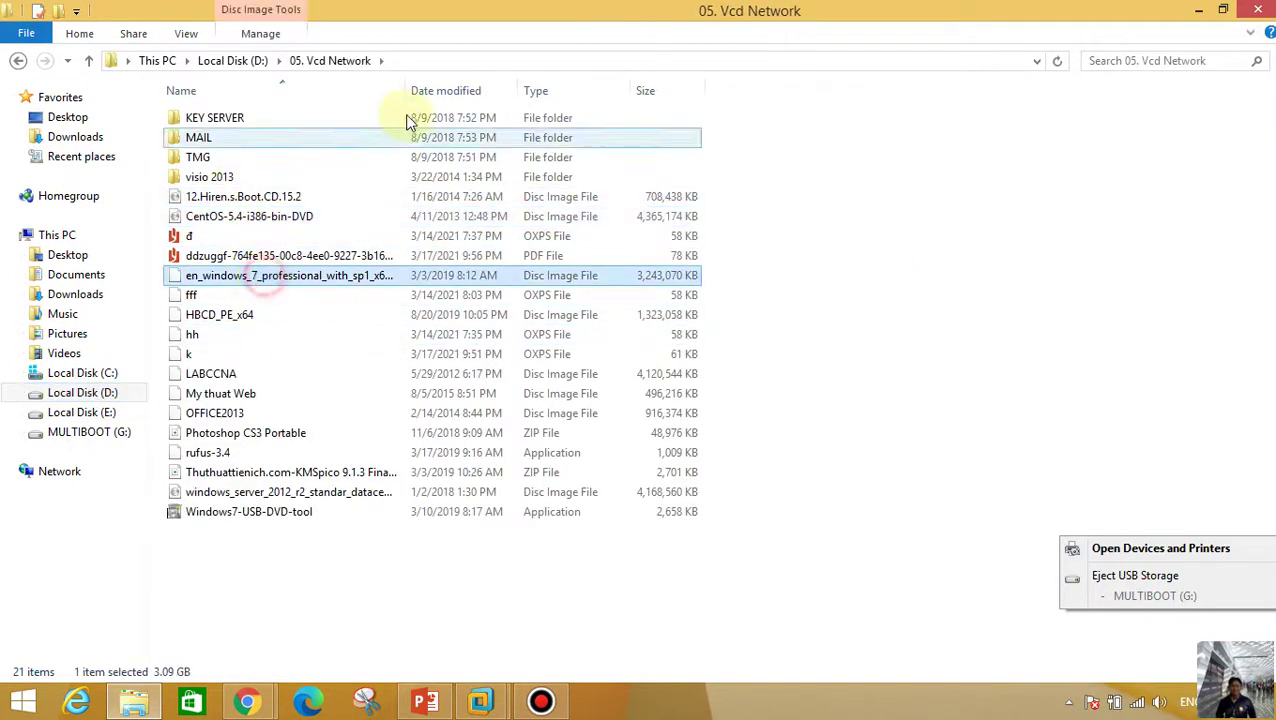
pyautogui.doubleClick(407, 88)
pyautogui.doubleClick(613, 112)
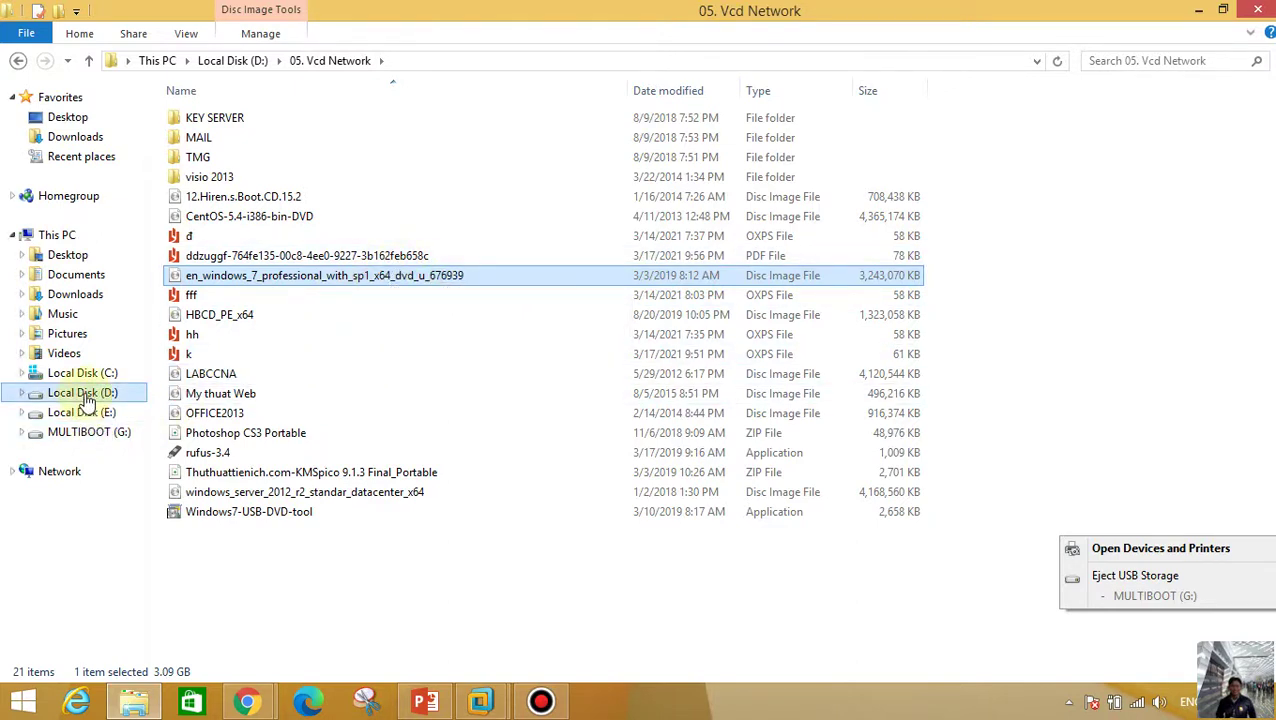
# Step: Return to the 04. Soft folder on drive D and select the YUMI-2.0.9.1 application
pyautogui.click(234, 61)
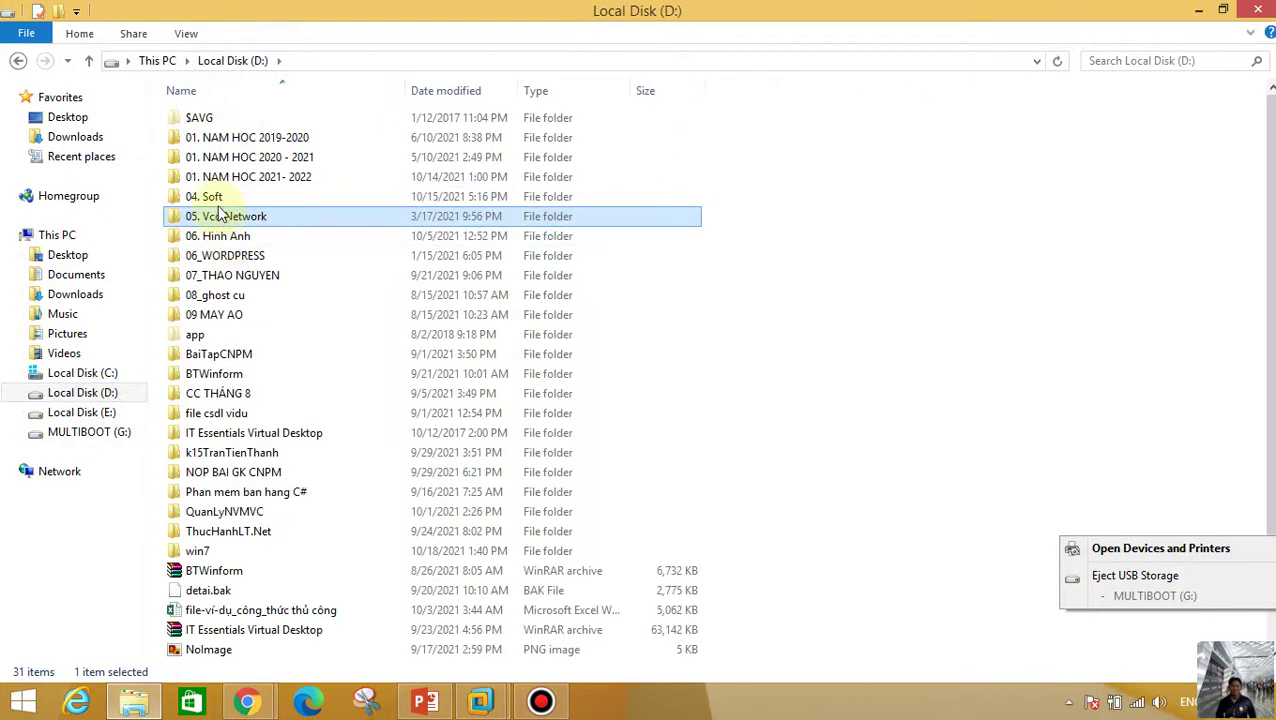
pyautogui.doubleClick(212, 198)
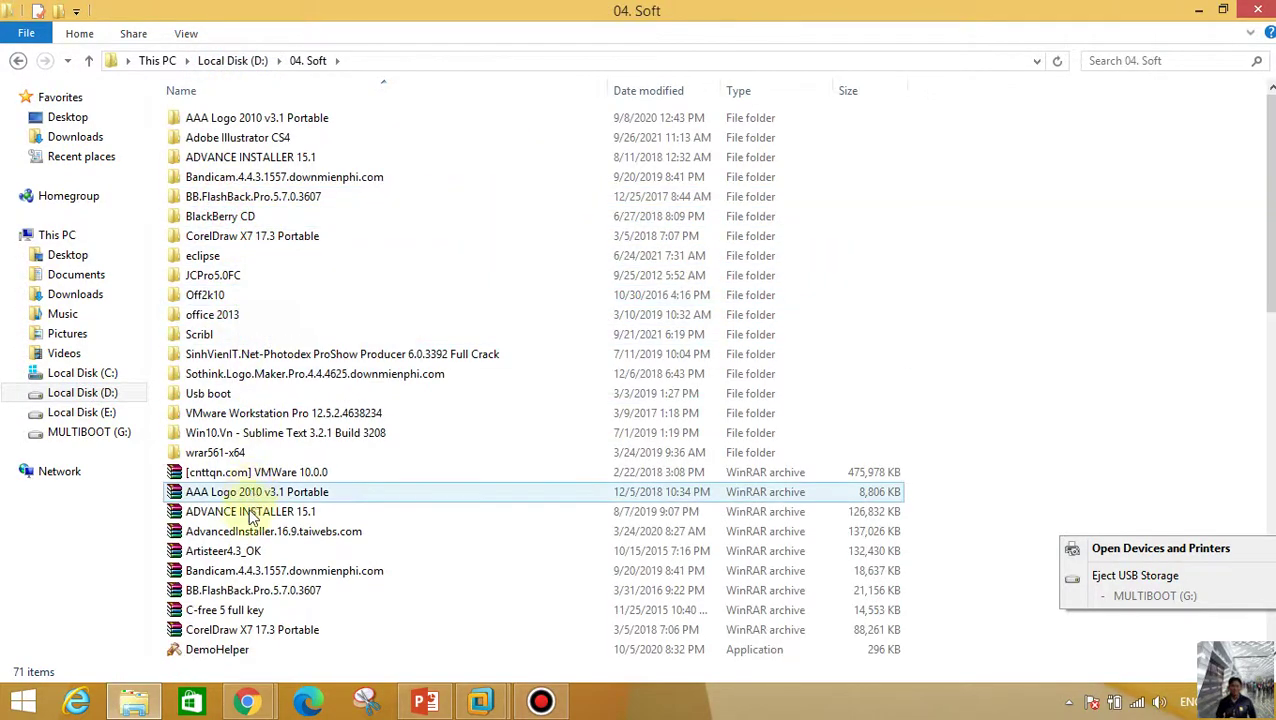
pyautogui.scroll(-14, 250, 515)
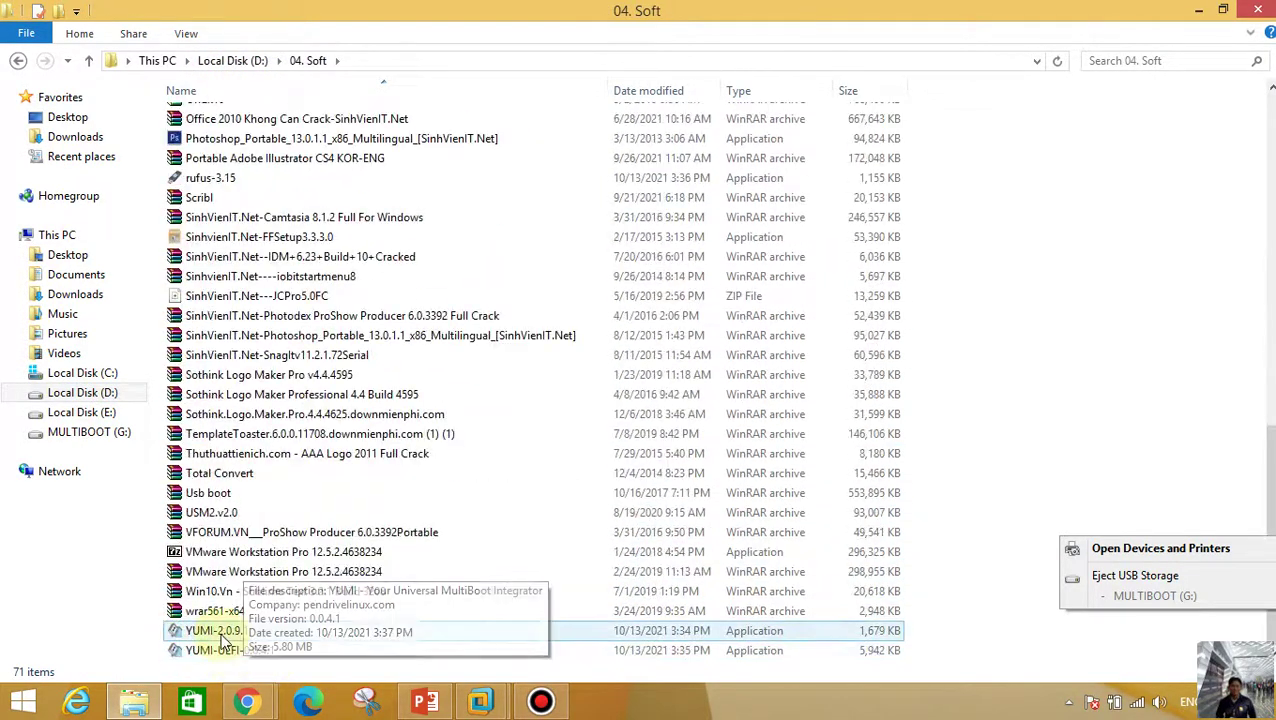
pyautogui.click(230, 631)
pyautogui.scroll(2, 230, 615)
pyautogui.scroll(-2, 262, 628)
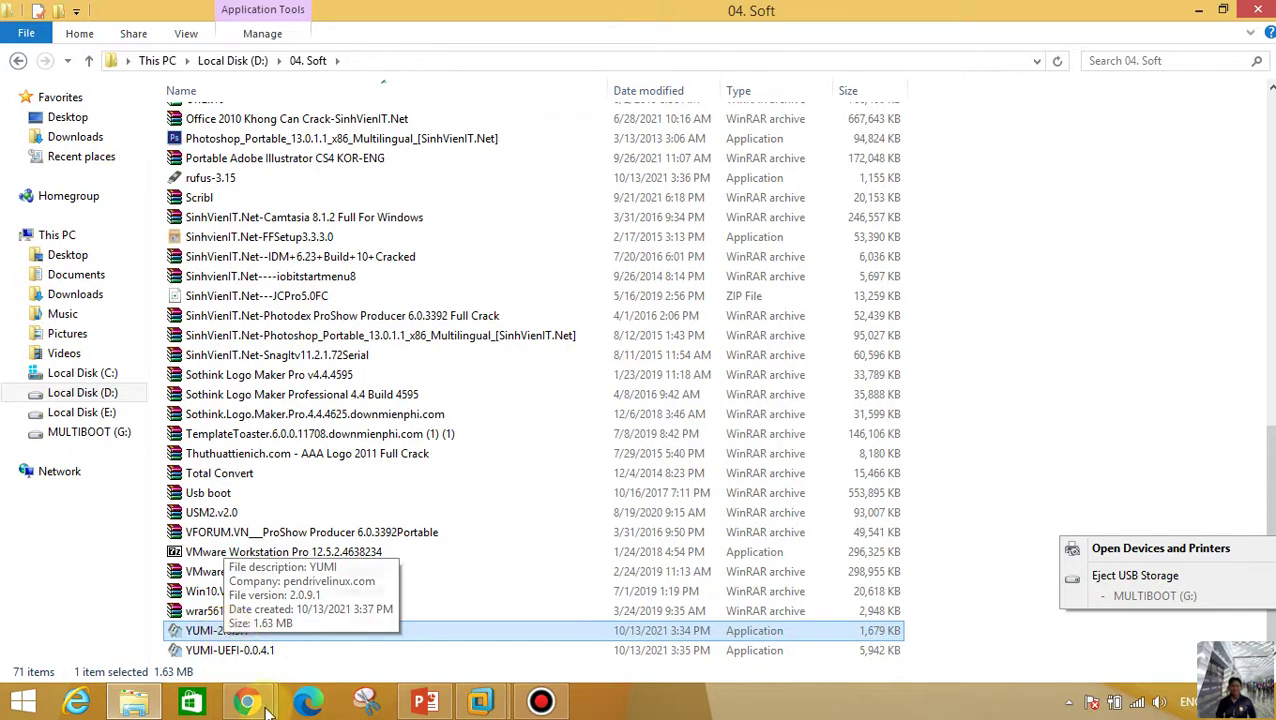
# Step: Switch to the Microsoft Teams meeting in Chrome and send the attached Hiren's Boot file in the chat
pyautogui.moveTo(246, 701)
pyautogui.click(142, 540)
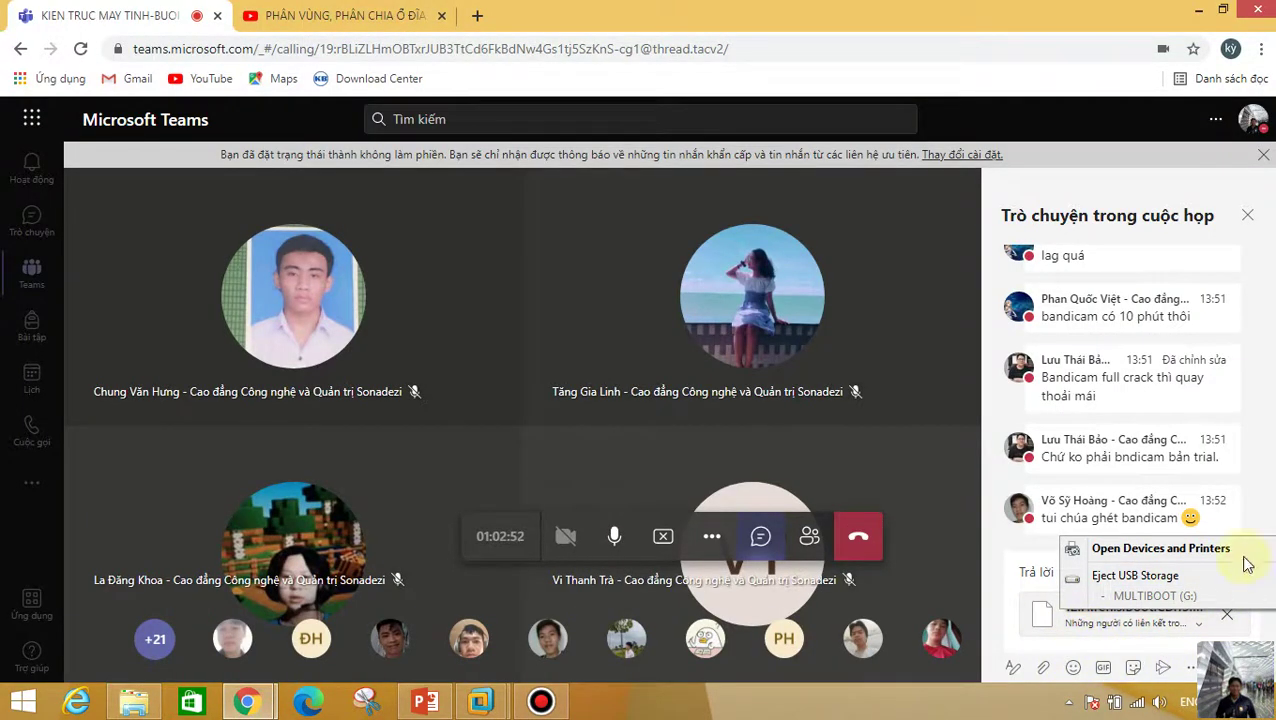
pyautogui.press('Return')
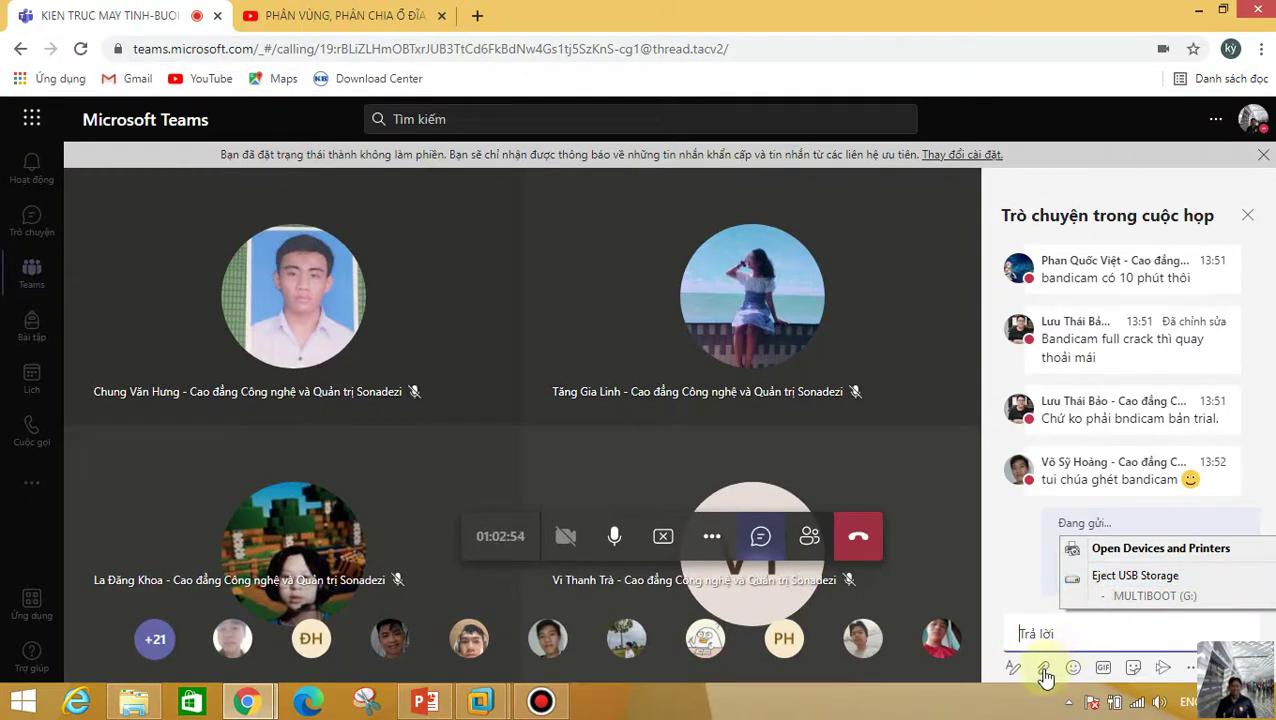
# Step: Attach YUMI-2.0.9.1 and YUMI-UEFI-0.0.4.1 from the 04. Soft folder on drive D to the chat reply, uploading them to General
pyautogui.click(1043, 668)
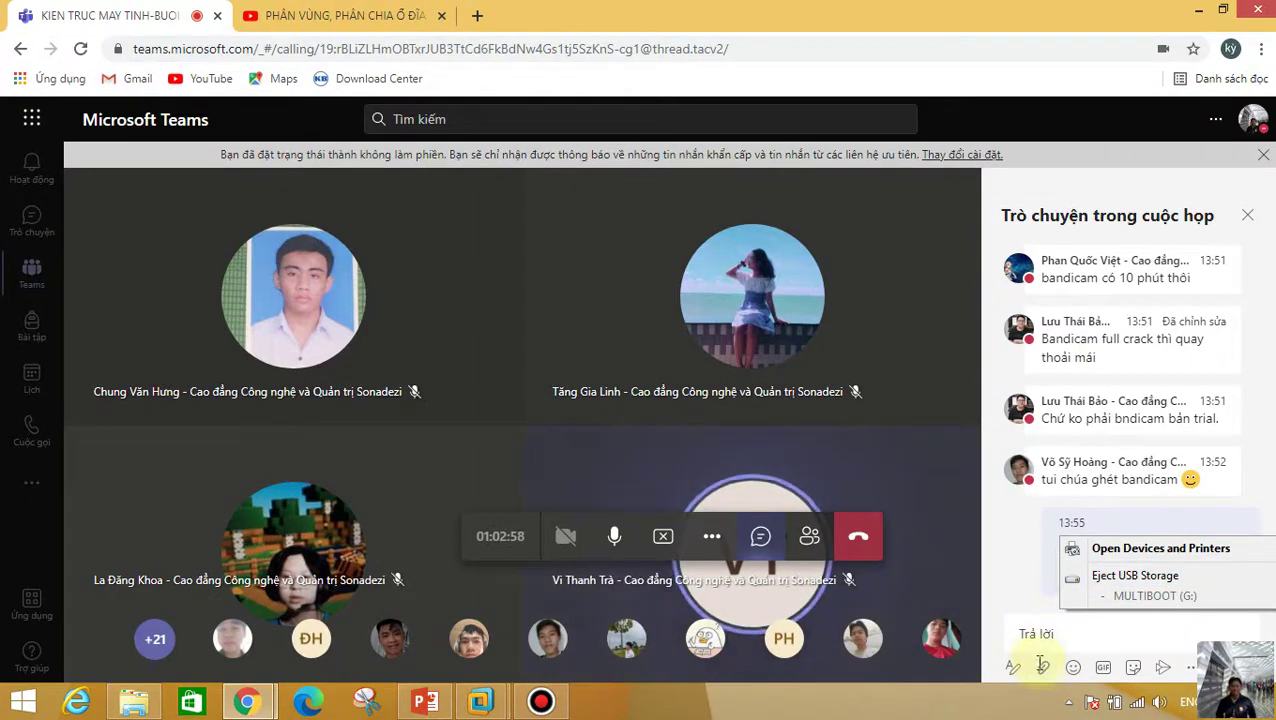
pyautogui.click(1041, 665)
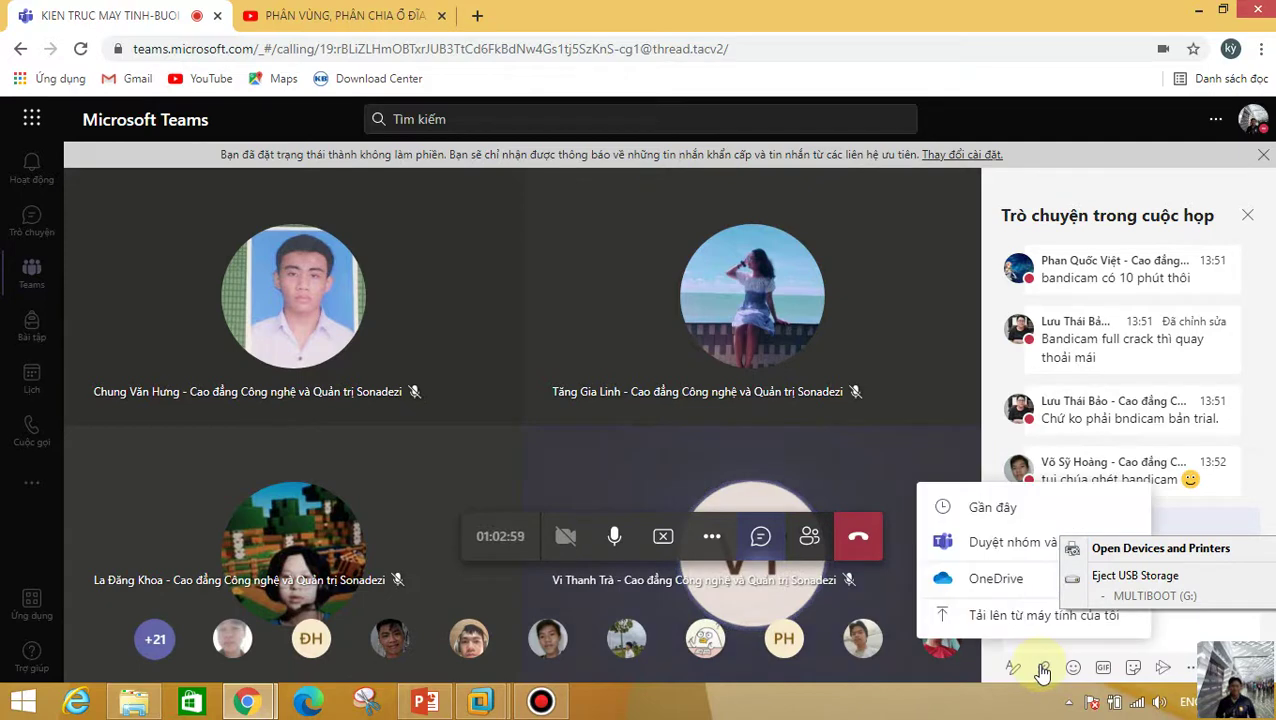
pyautogui.click(1018, 615)
pyautogui.click(300, 289)
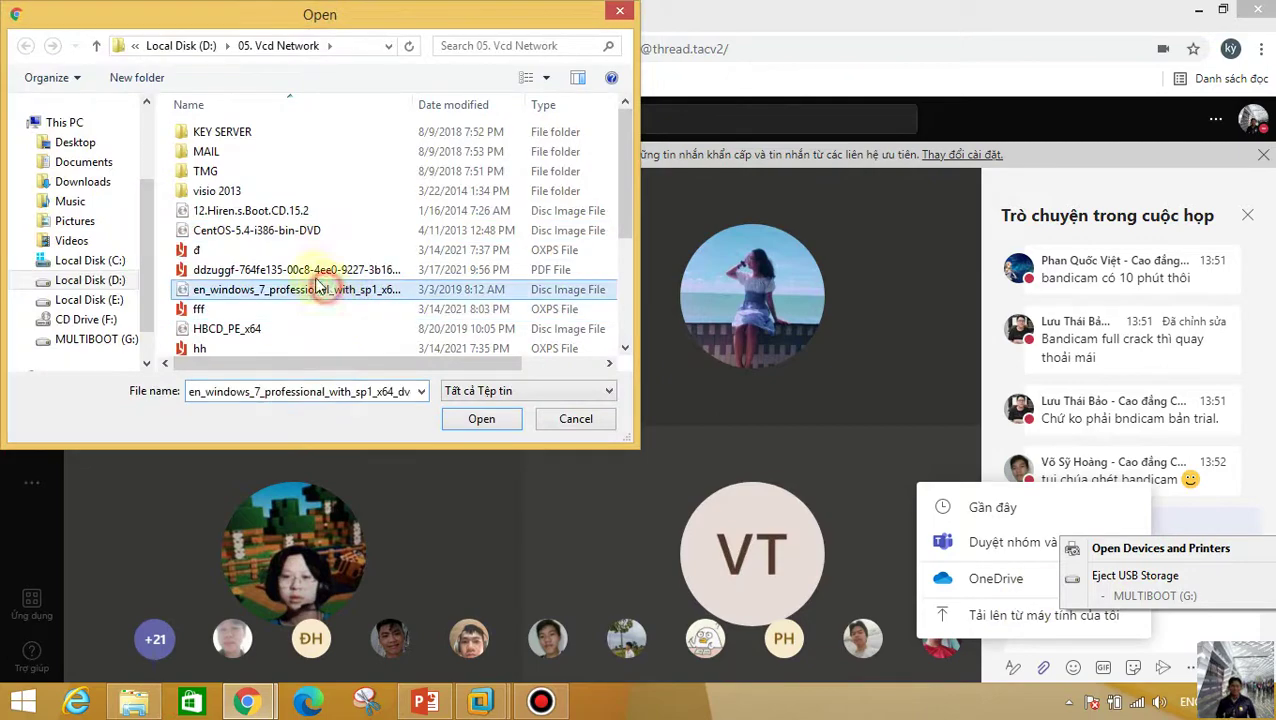
pyautogui.click(198, 50)
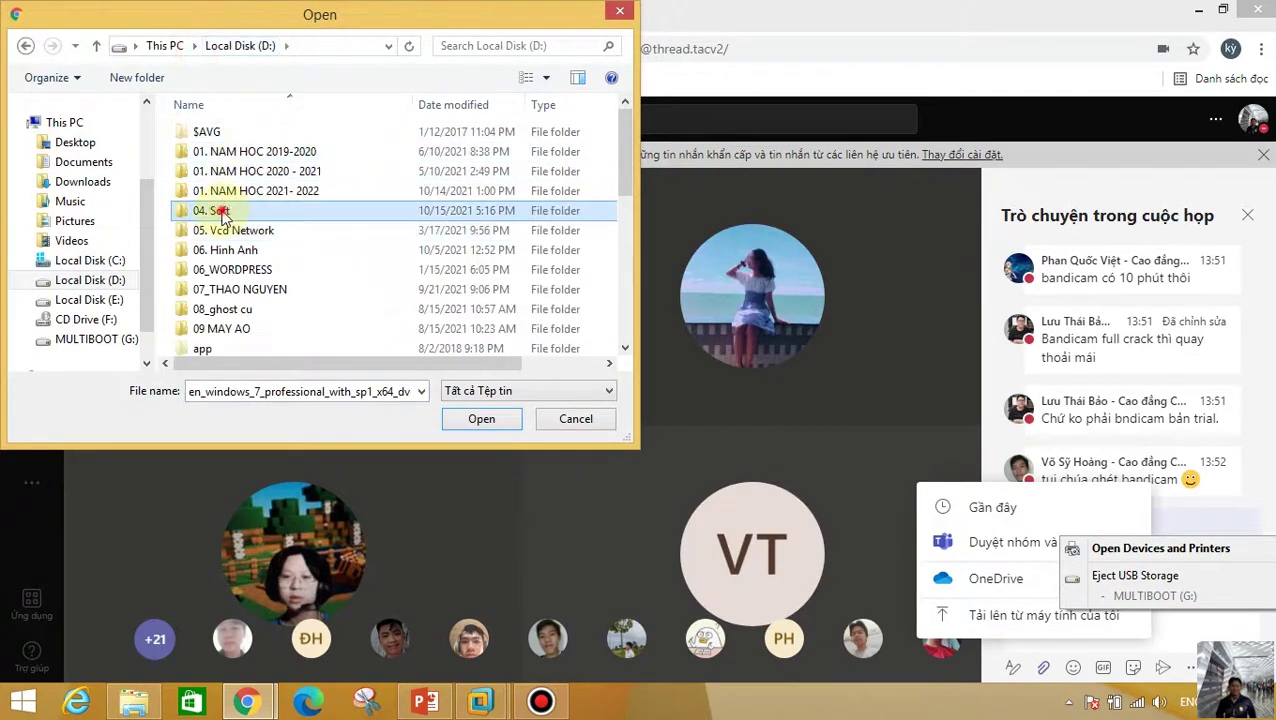
pyautogui.doubleClick(218, 207)
pyautogui.scroll(-1, 330, 320)
pyautogui.scroll(-18, 285, 345)
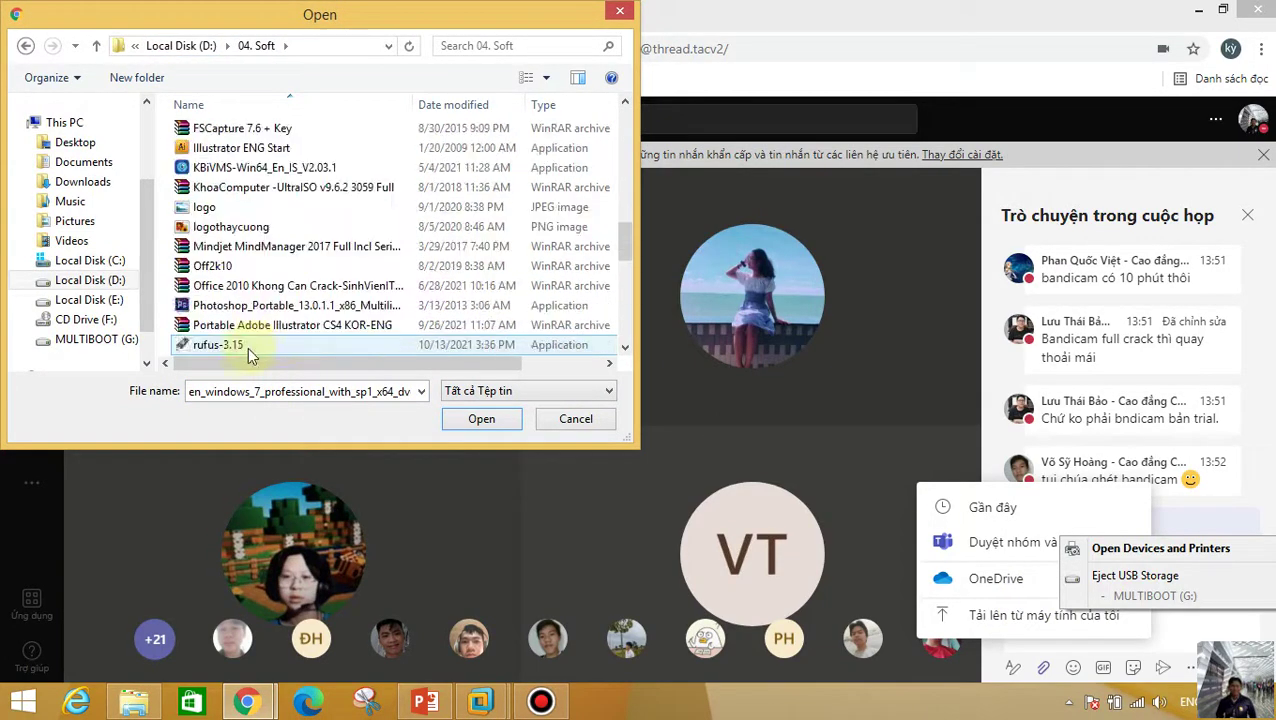
pyautogui.click(216, 324)
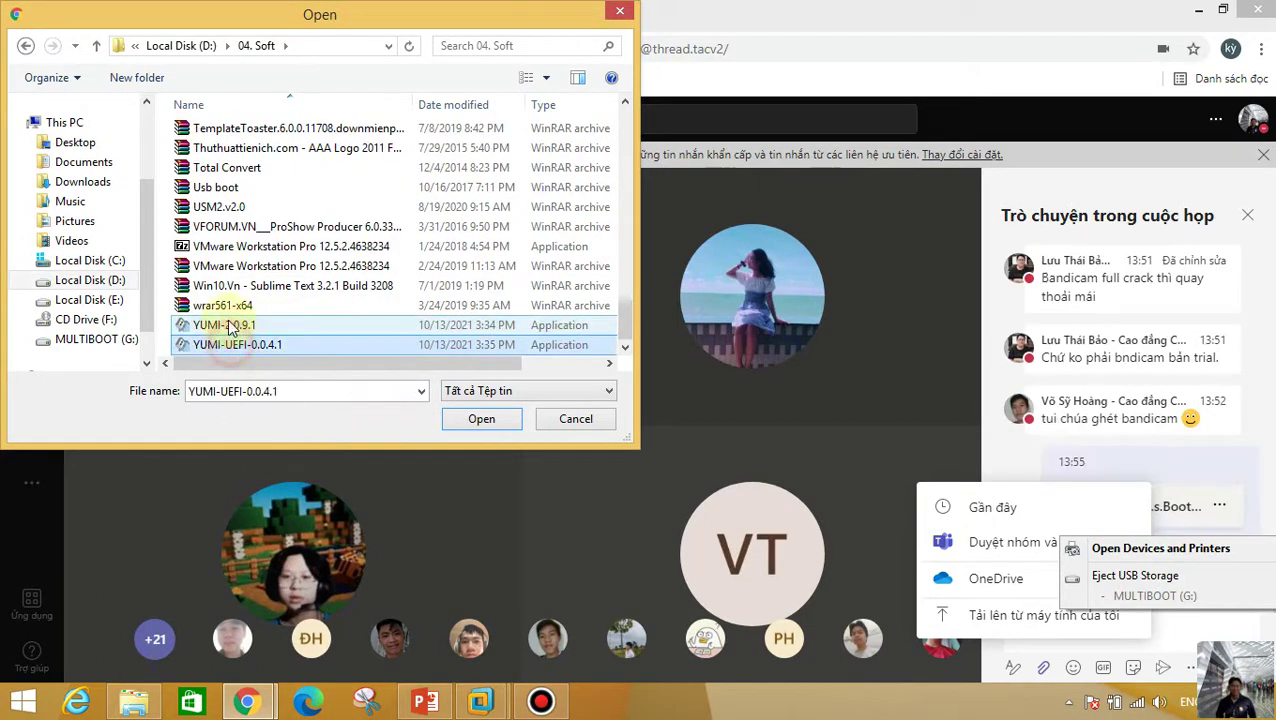
pyautogui.keyDown('ctrl'); pyautogui.click(242, 345); pyautogui.keyUp('ctrl')
pyautogui.click(488, 421)
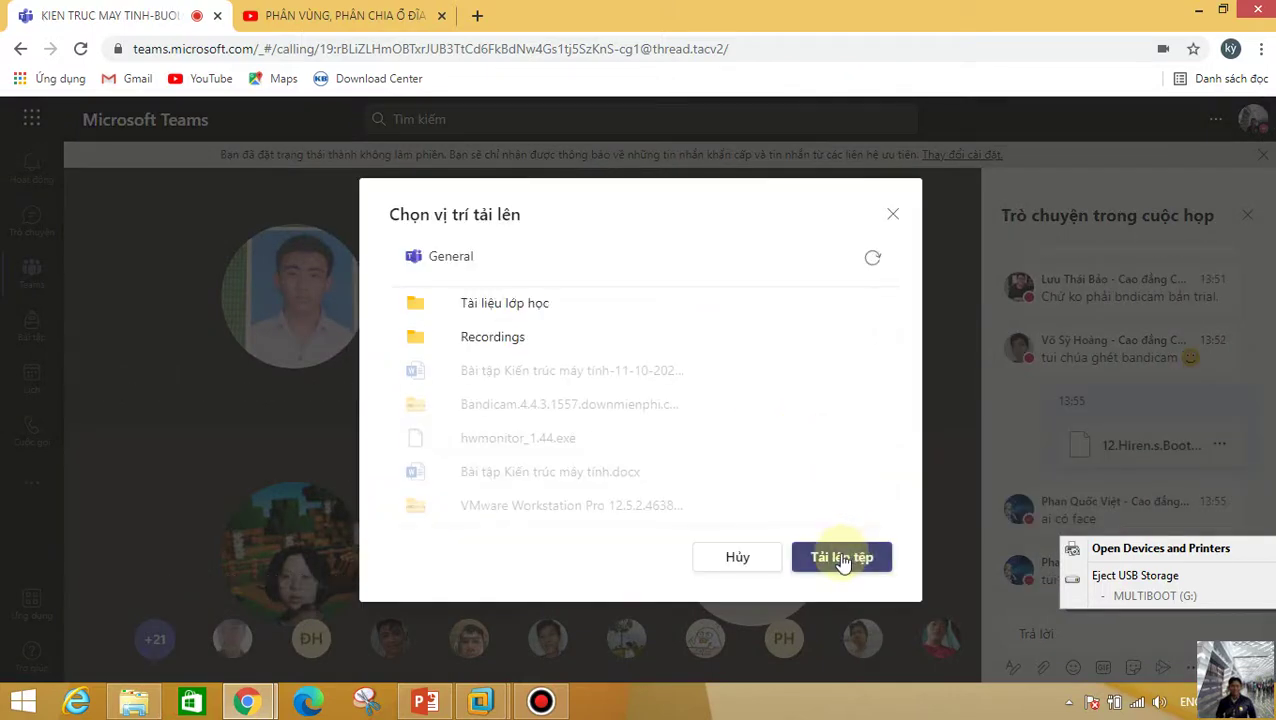
pyautogui.click(843, 558)
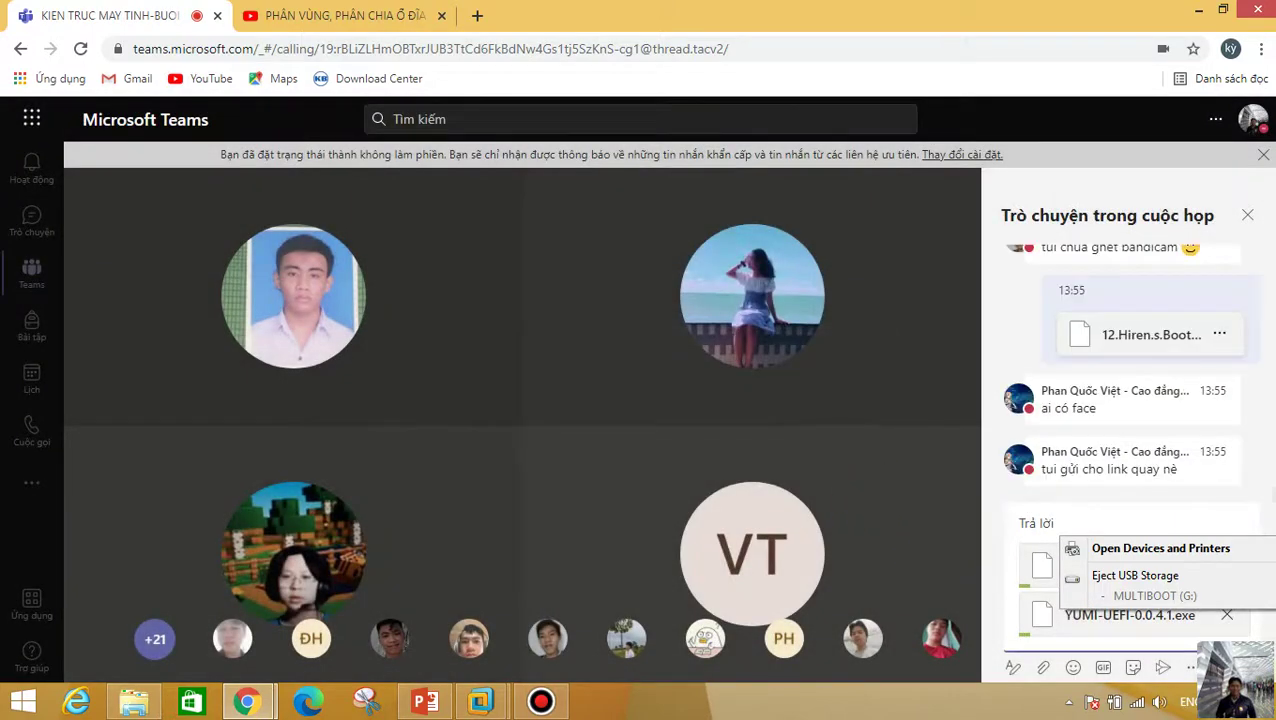
# Step: Send the two attached YUMI files in the meeting chat
pyautogui.moveTo(1272, 493)
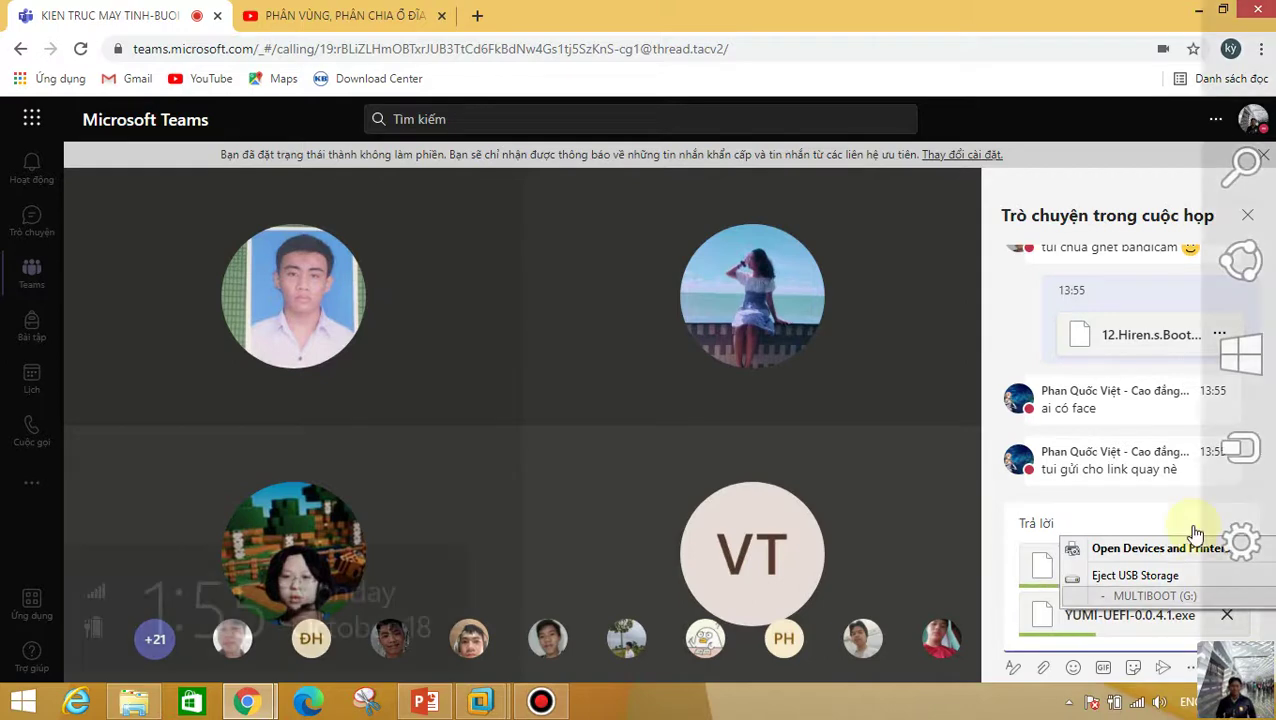
pyautogui.click(1040, 521)
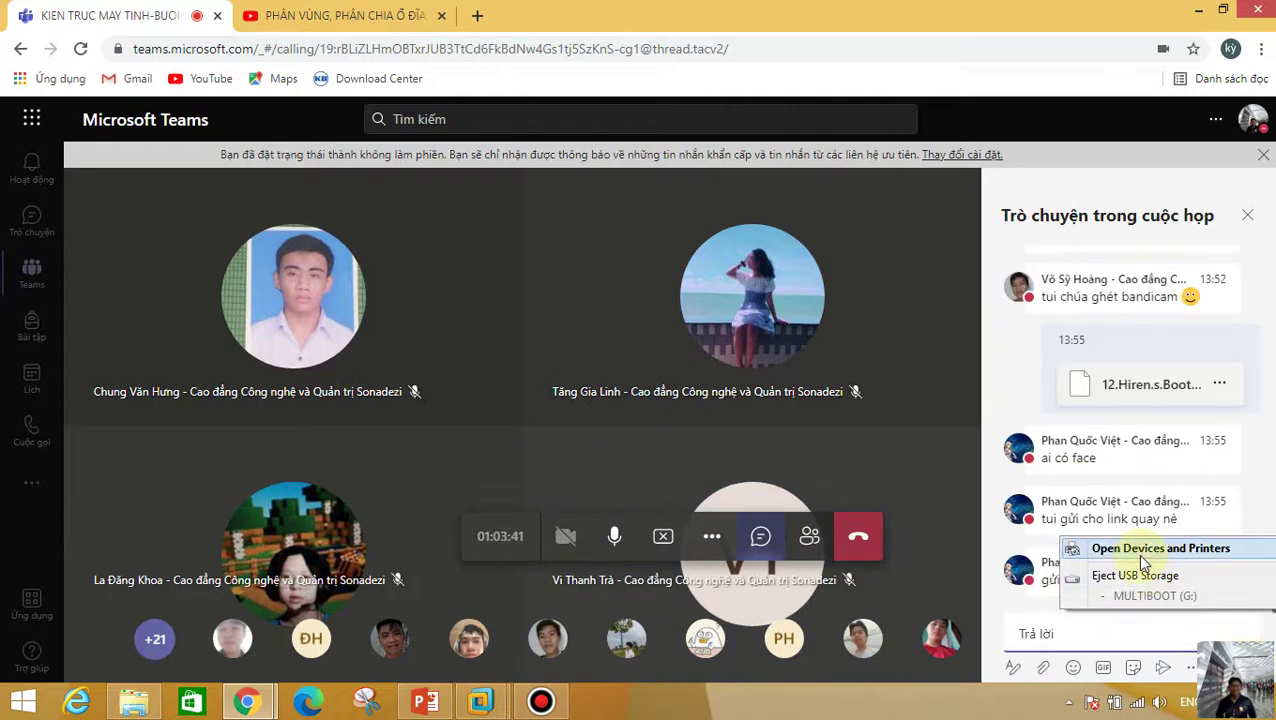
pyautogui.press('Return')
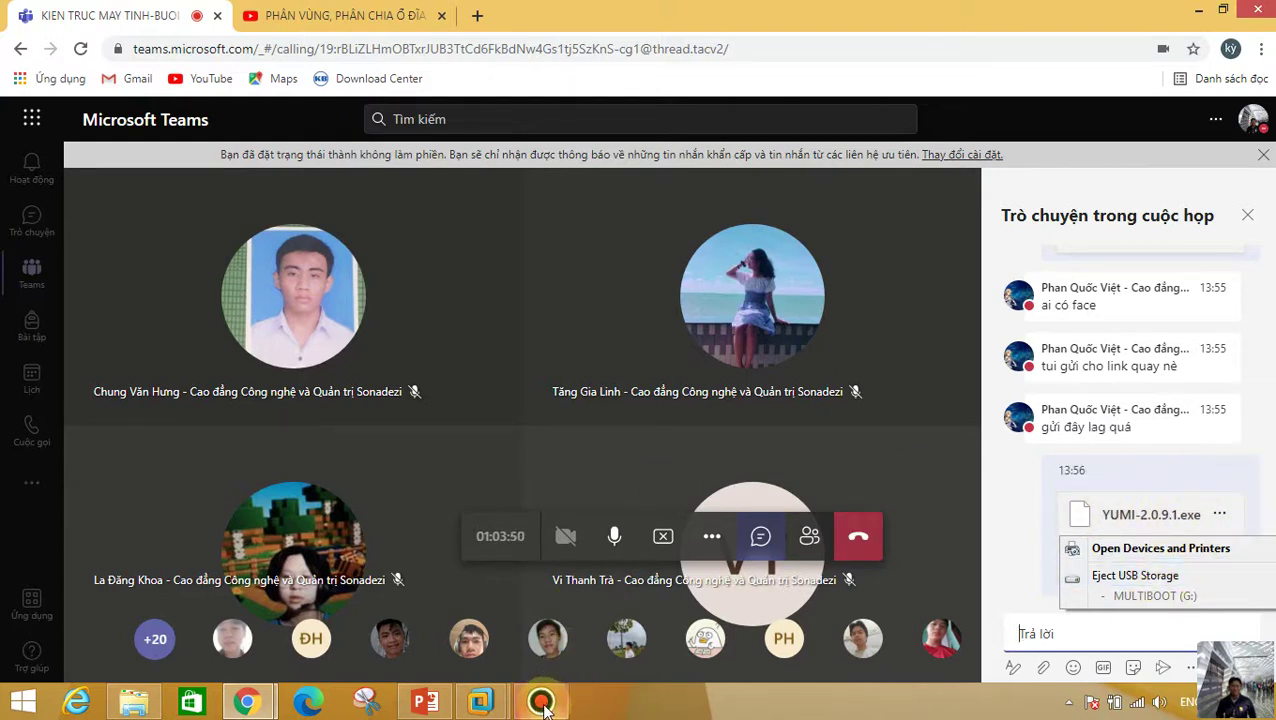
pyautogui.moveTo(544, 706)
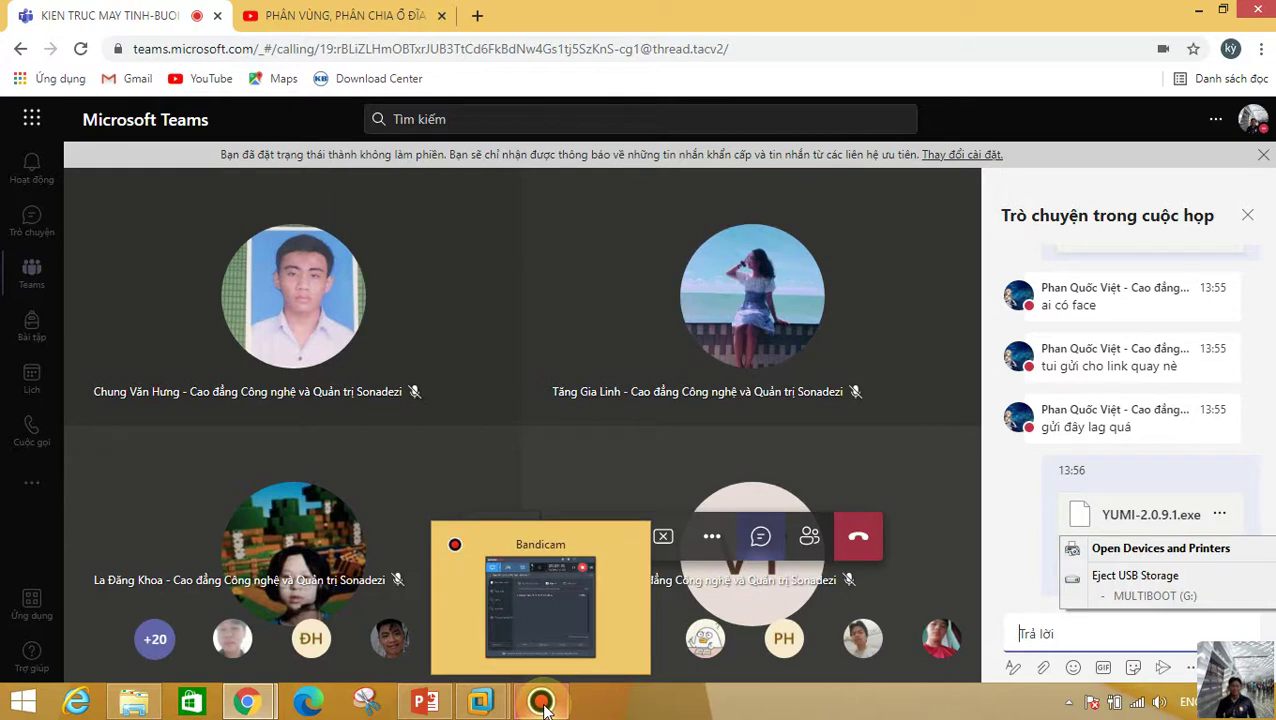
# Step: Switch back to File Explorer, run YUMI-2.0.9.1 and accept its license agreement
pyautogui.click(133, 702)
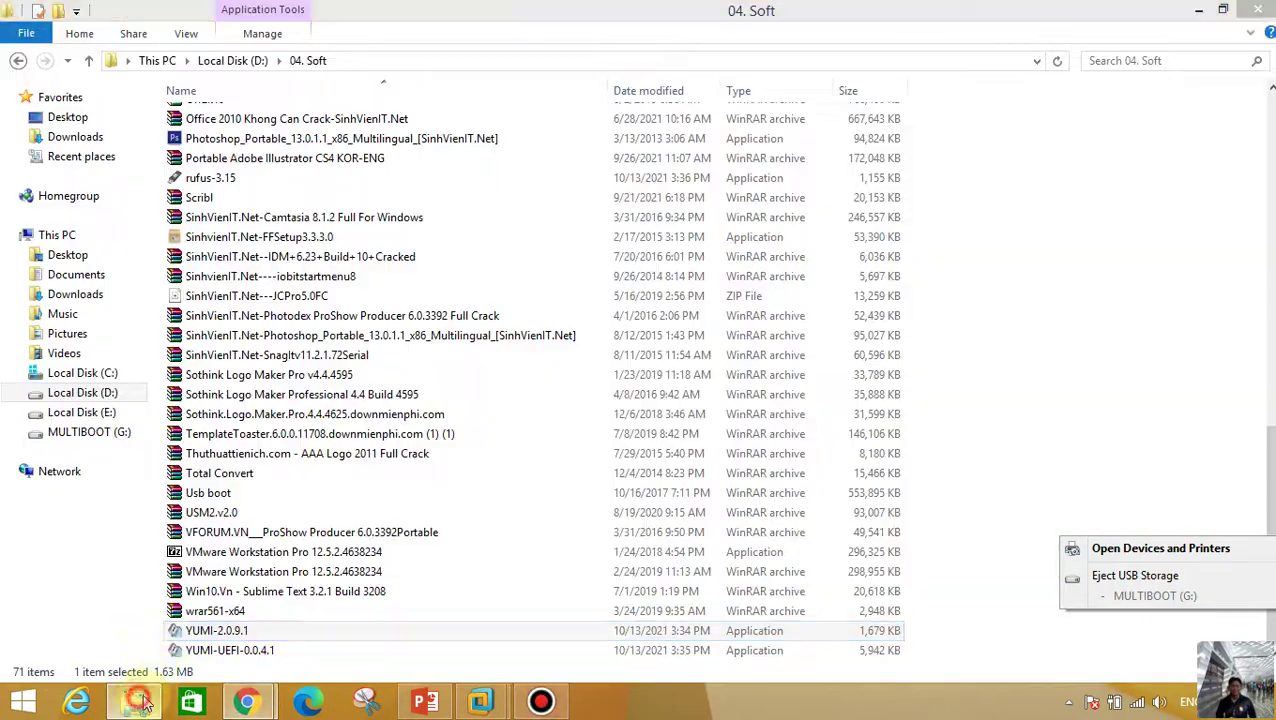
pyautogui.doubleClick(236, 632)
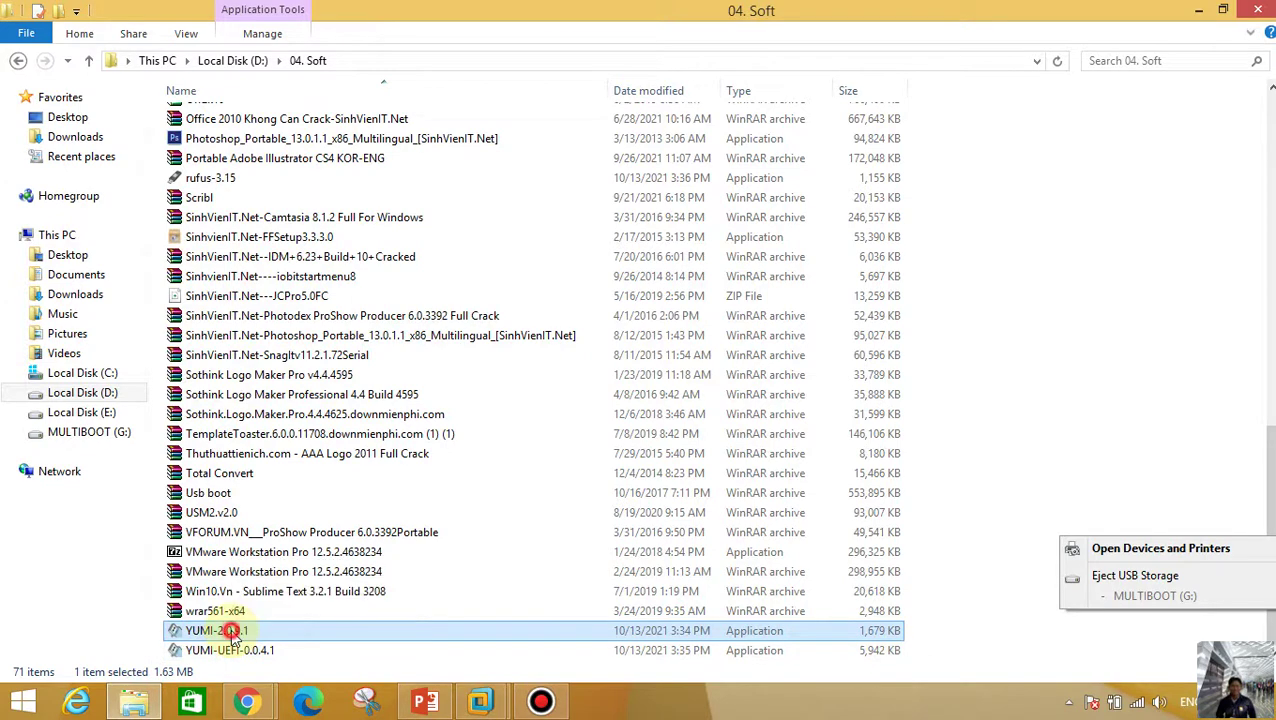
pyautogui.click(700, 371)
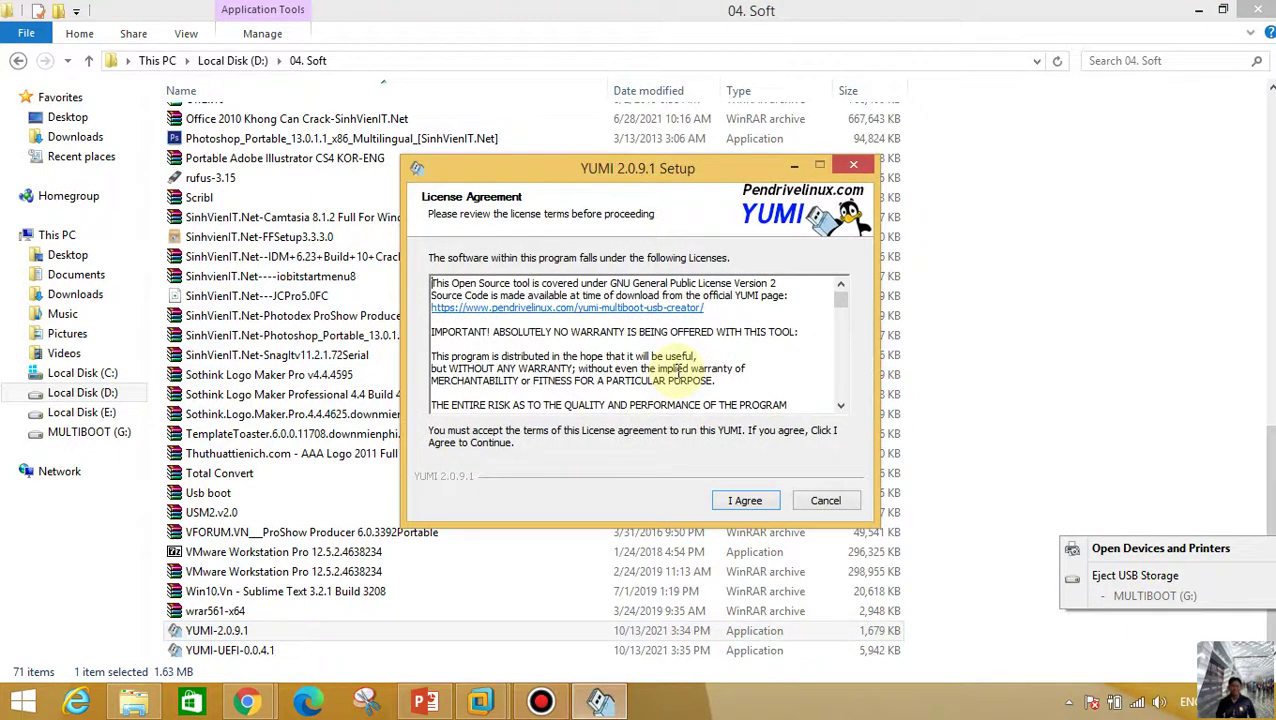
pyautogui.click(762, 504)
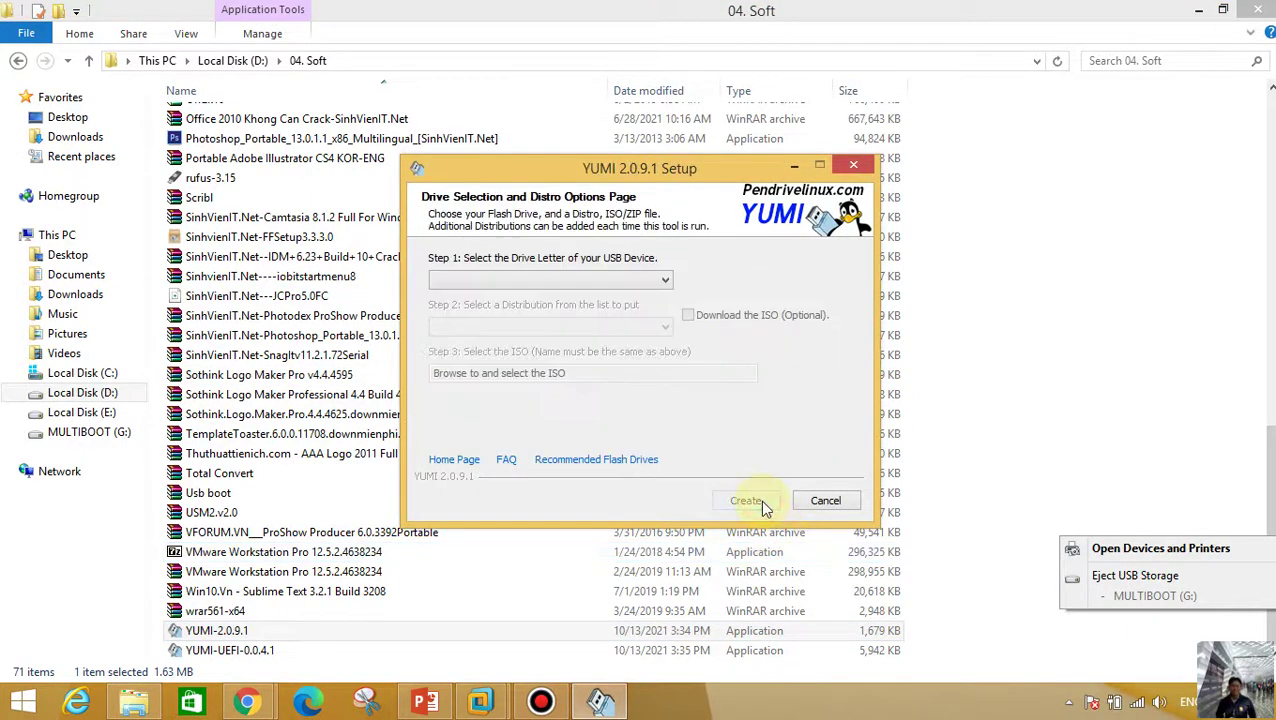
# Step: Choose G:\ (Disk 1) MULTIBOOT 74GB NTFS as the USB device and enable its NTFS format option
pyautogui.click(540, 281)
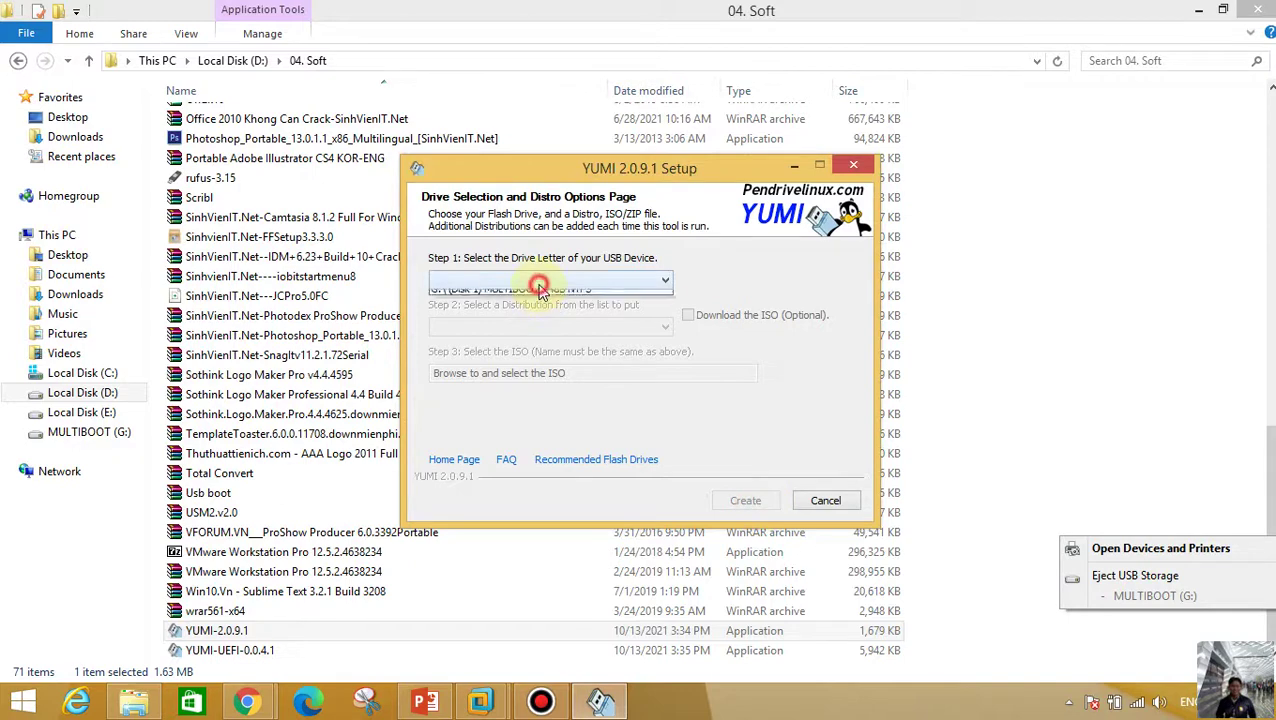
pyautogui.click(540, 298)
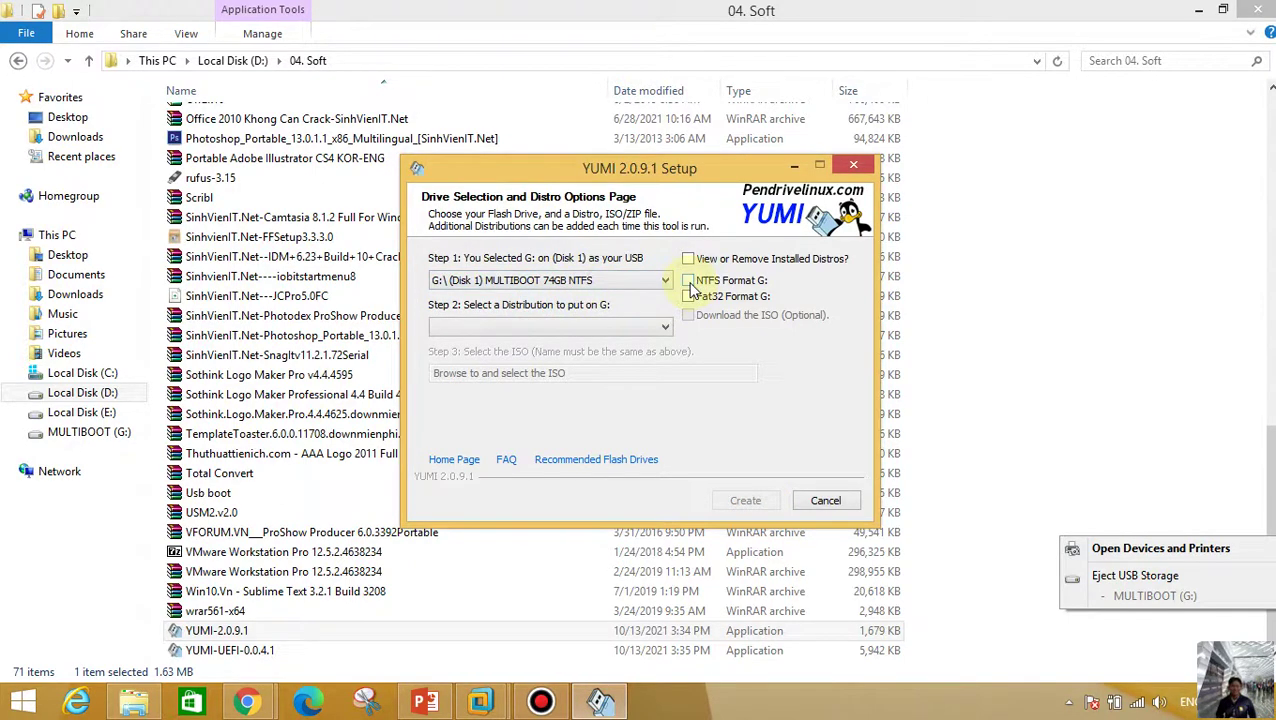
pyautogui.click(689, 281)
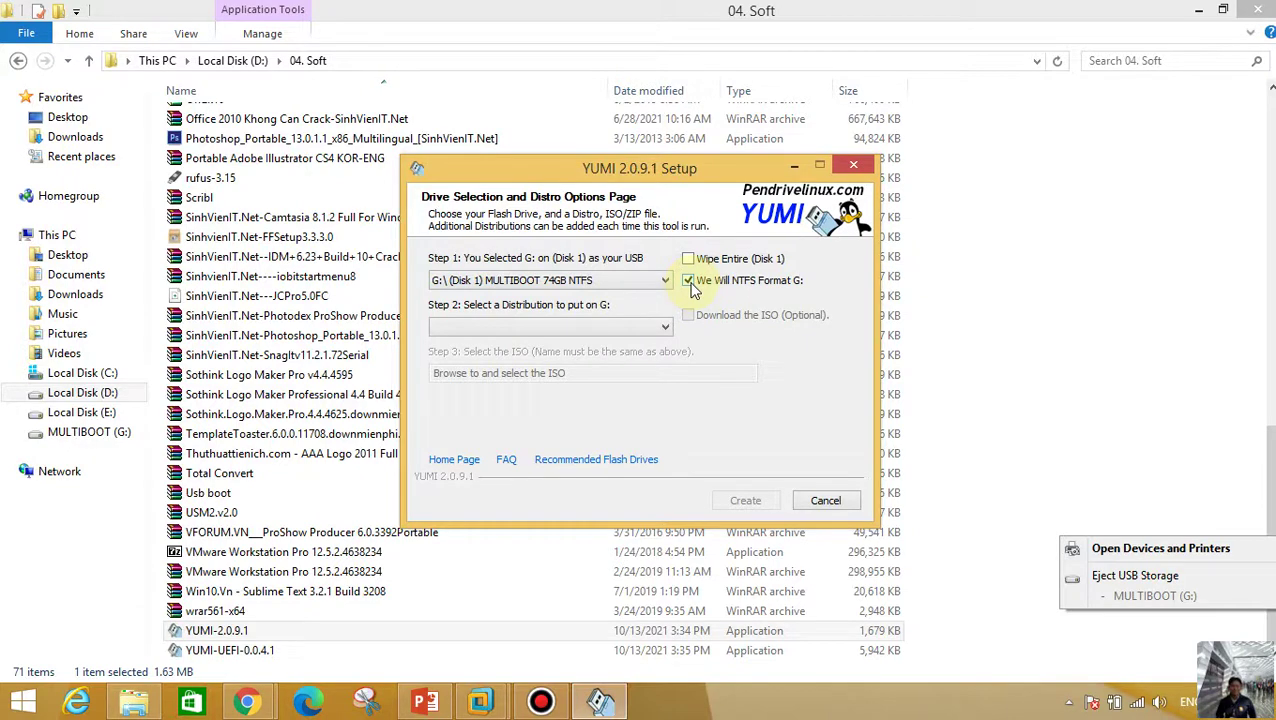
# Step: Select Try Unlisted ISO (GRUB) as the distribution to put on G:
pyautogui.click(640, 330)
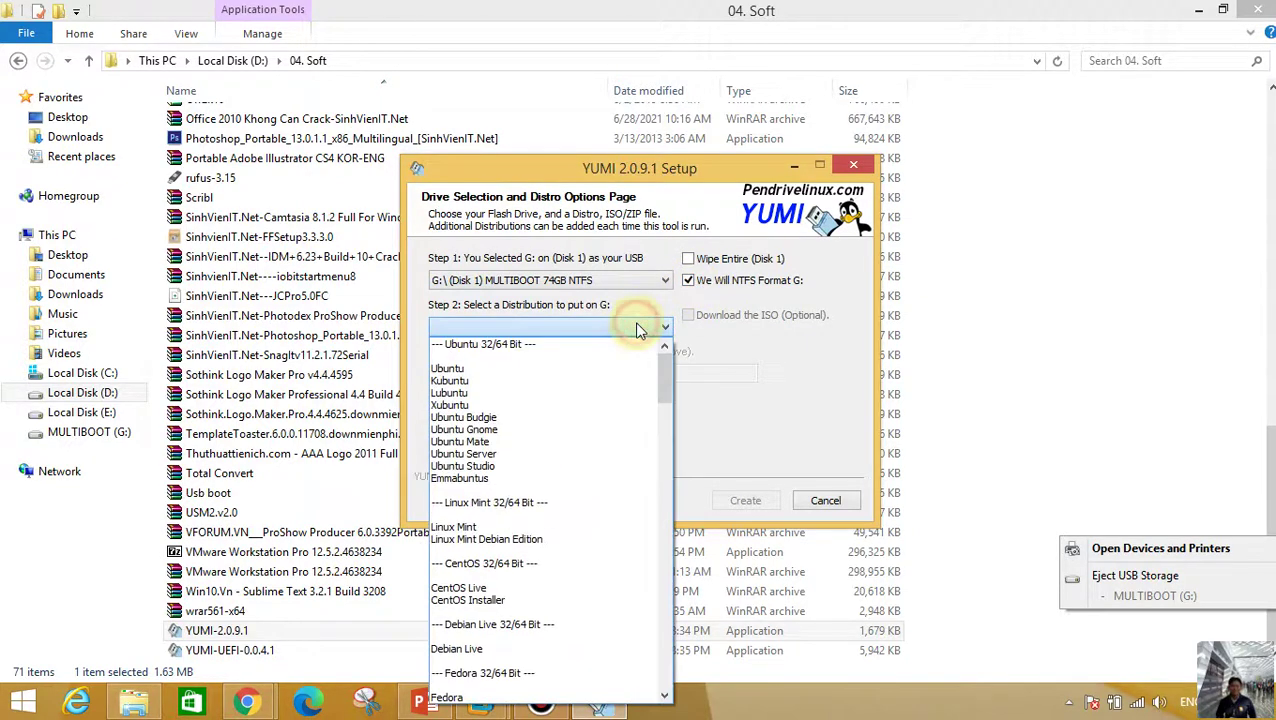
pyautogui.moveTo(666, 361); pyautogui.dragTo(678, 663)
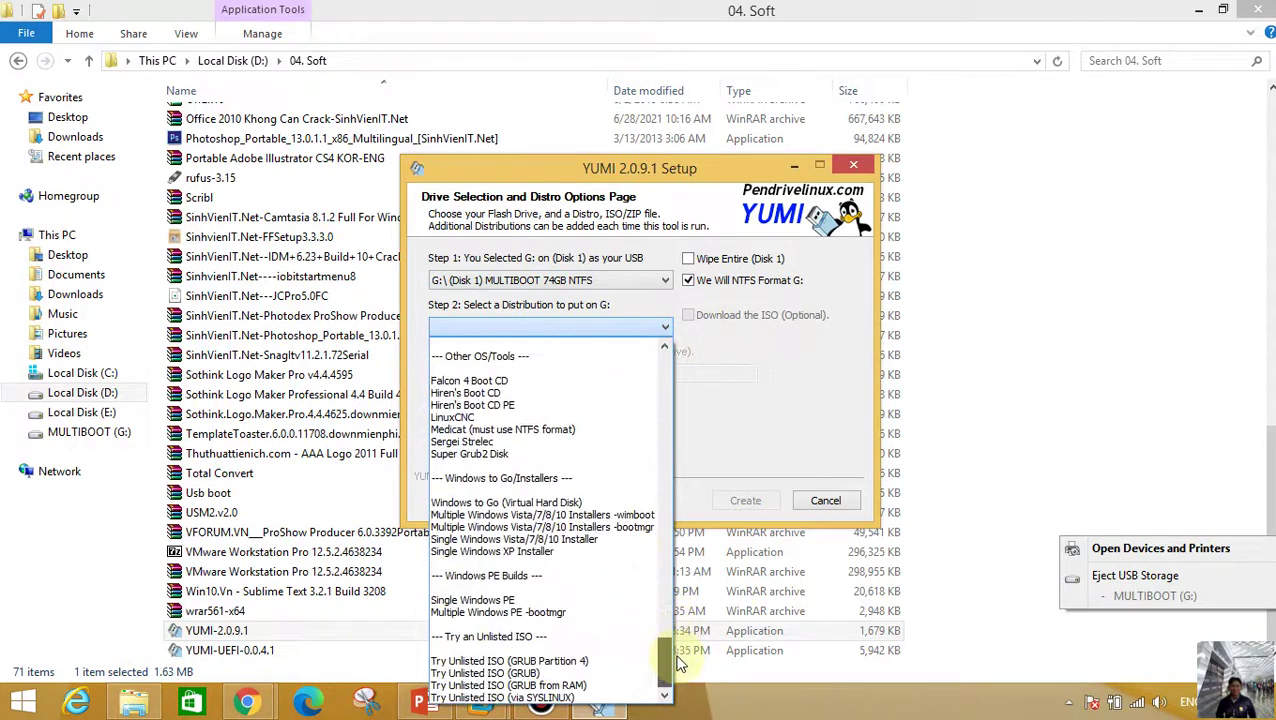
pyautogui.click(548, 673)
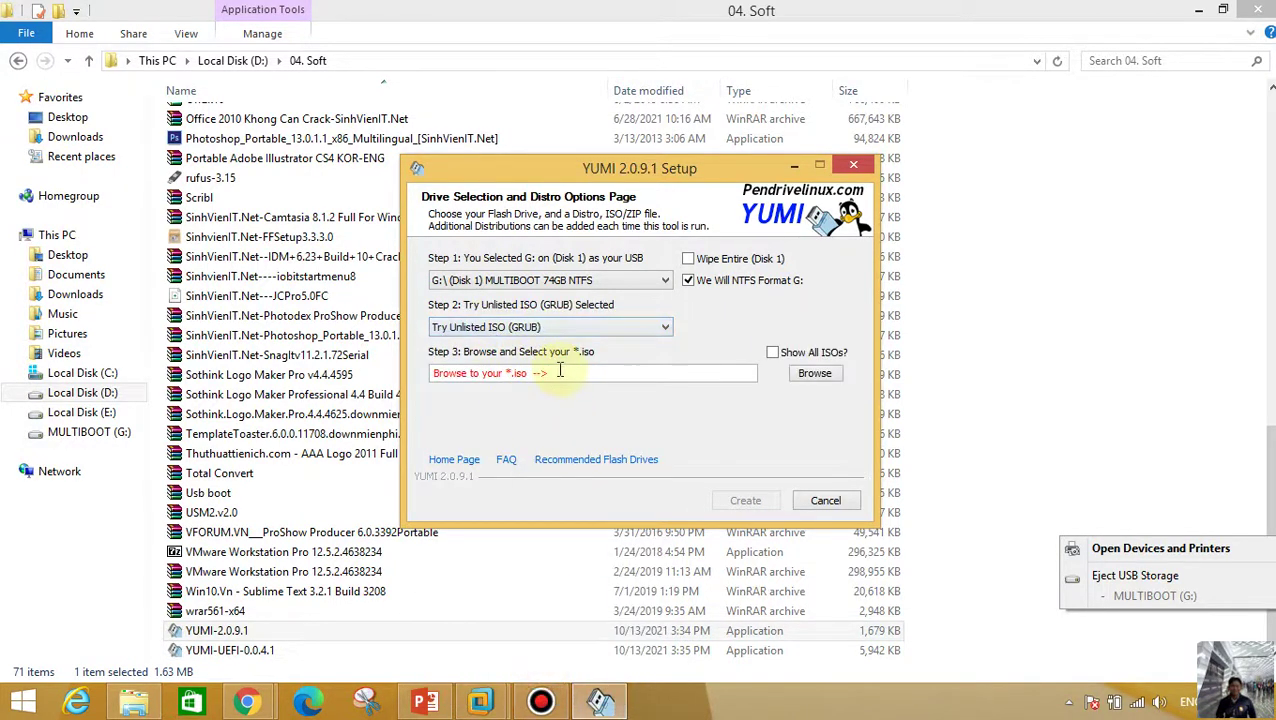
# Step: Load the en_windows_7_professional_with_sp1_x64 ISO from the 05. Vcd Network folder on drive D as the source image
pyautogui.click(814, 373)
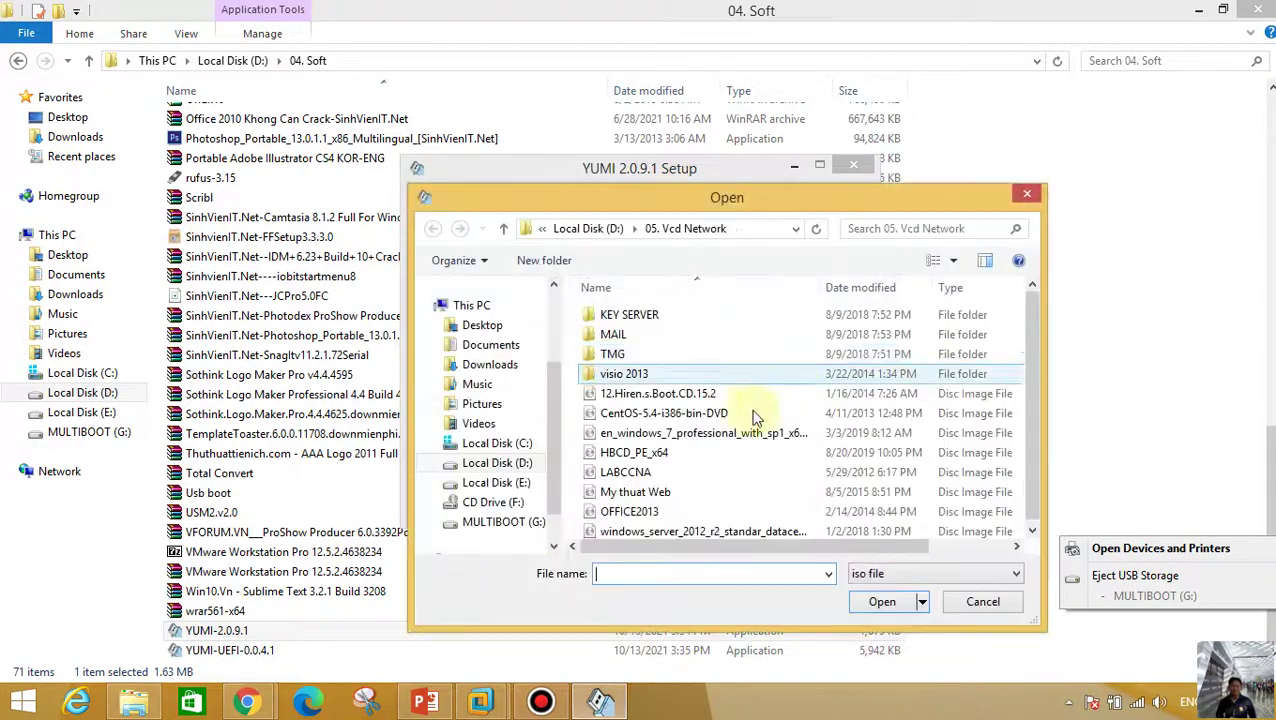
pyautogui.click(656, 415)
pyautogui.click(678, 431)
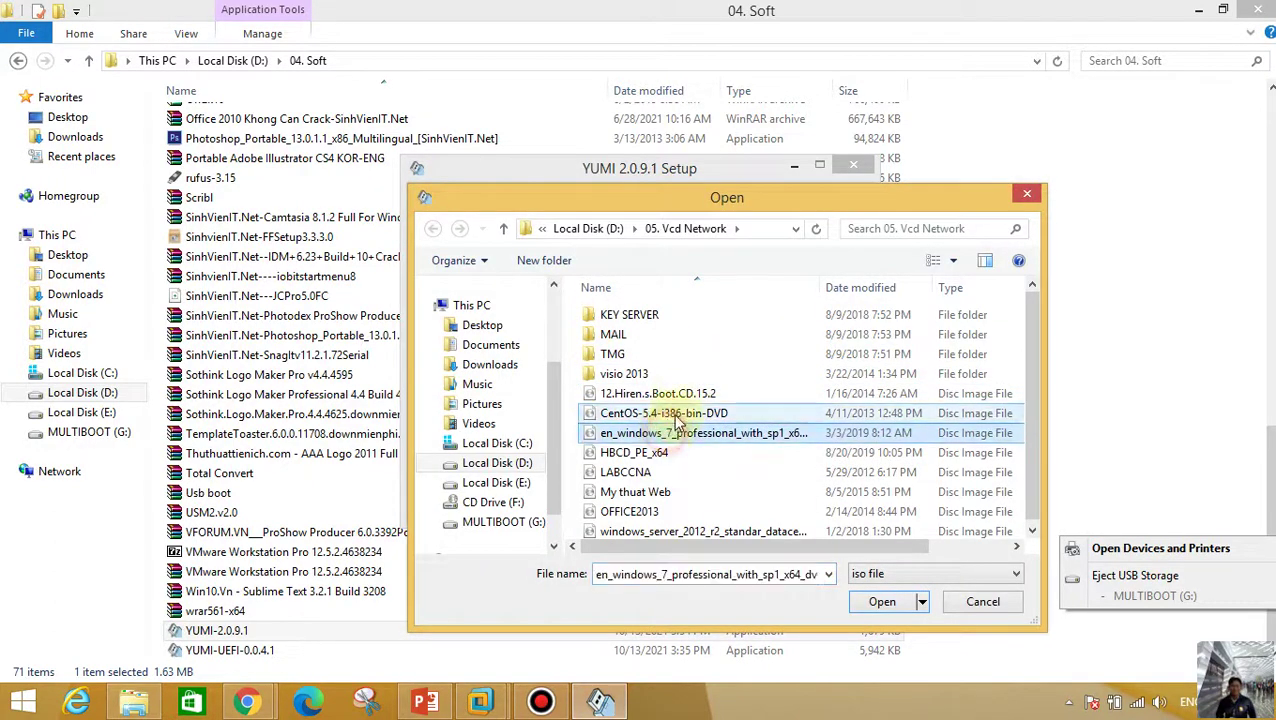
pyautogui.click(665, 395)
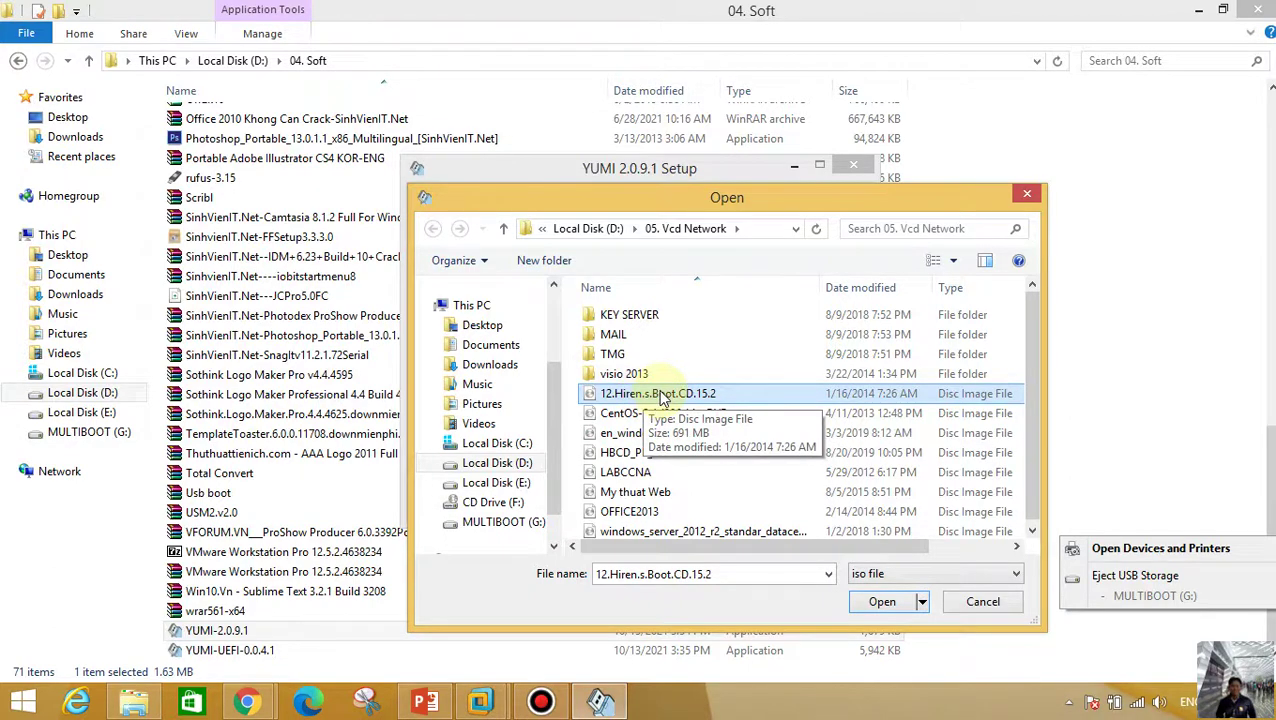
pyautogui.click(640, 433)
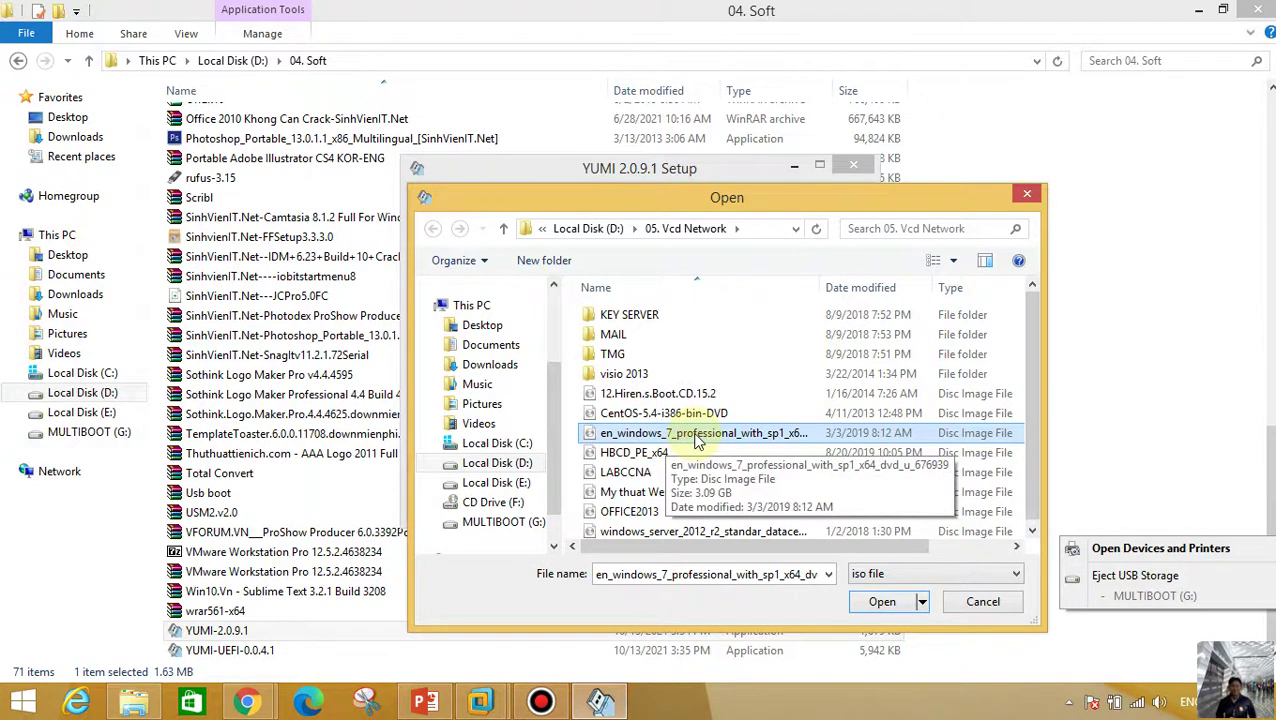
pyautogui.click(665, 395)
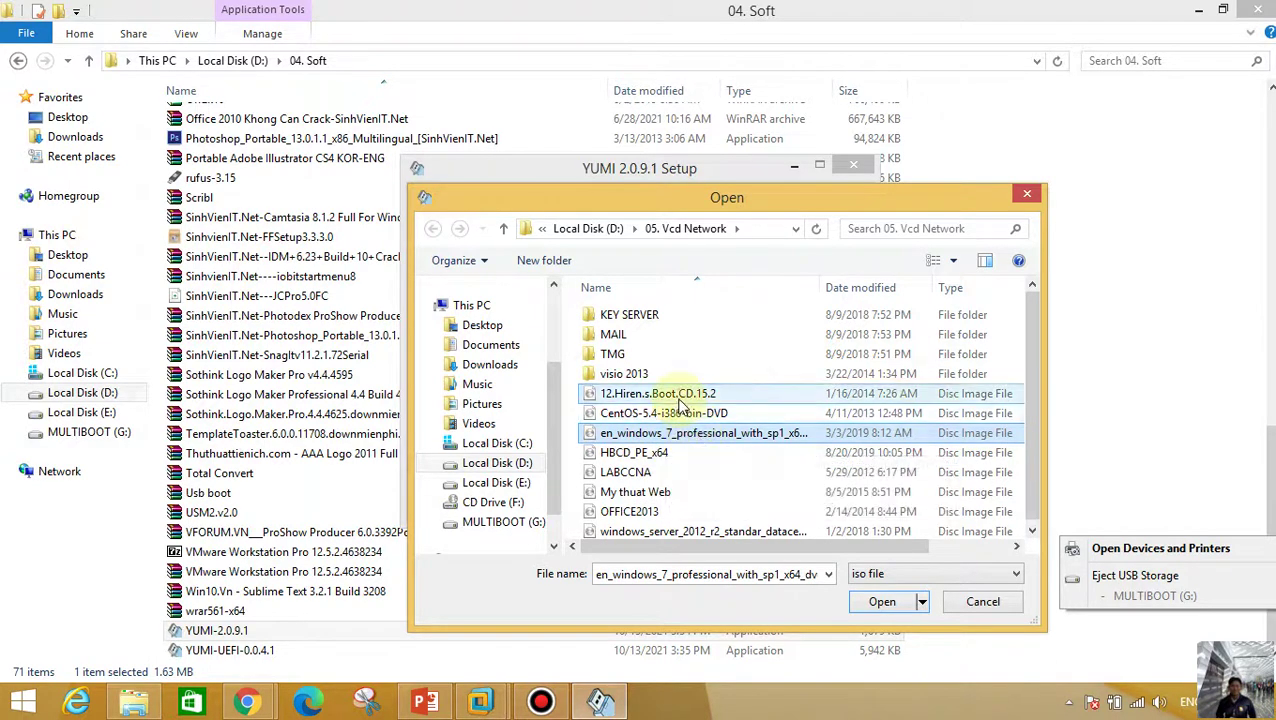
pyautogui.click(650, 433)
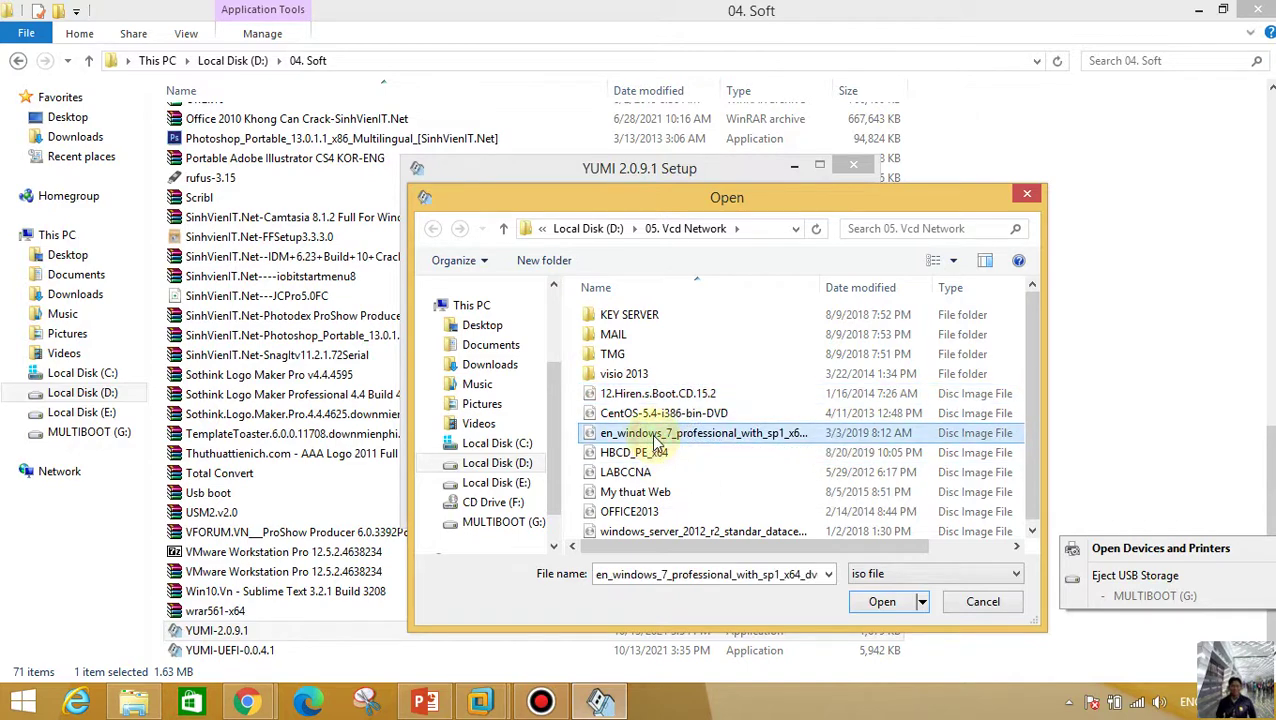
pyautogui.click(881, 602)
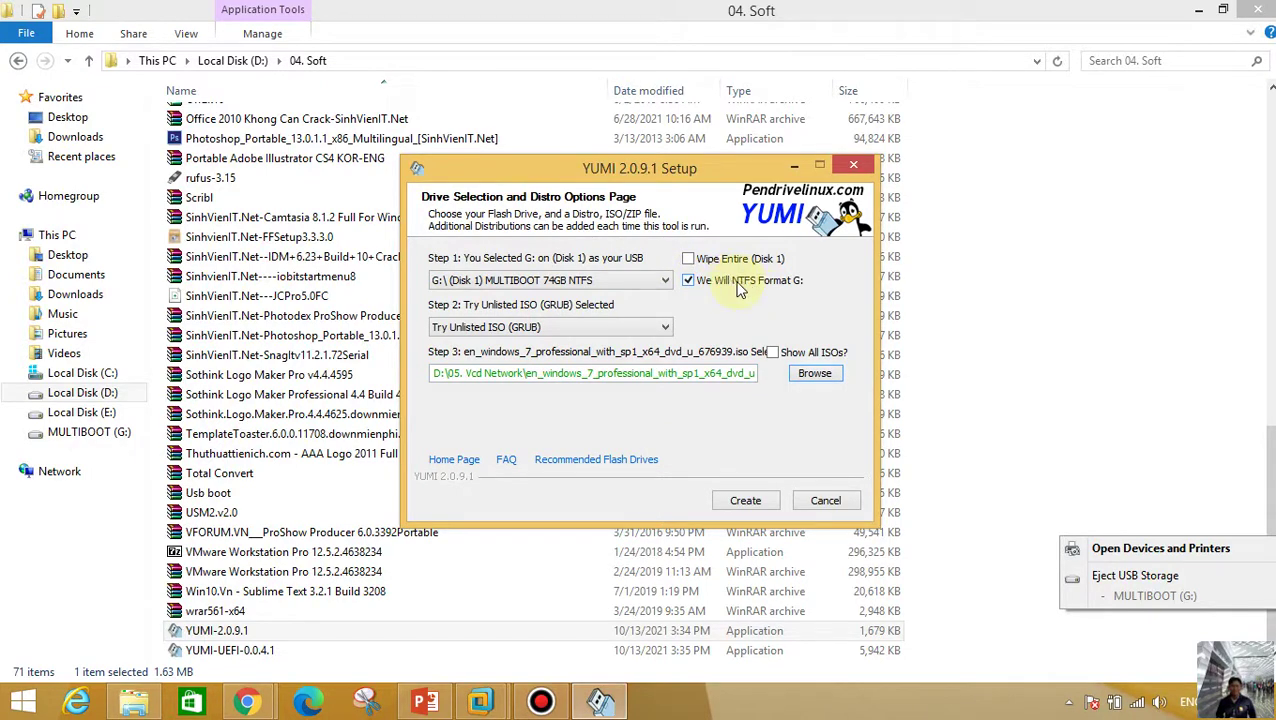
# Step: Start creating the multiboot USB, confirm the NTFS format of G:, and move the copy progress window over the setup window
pyautogui.click(748, 501)
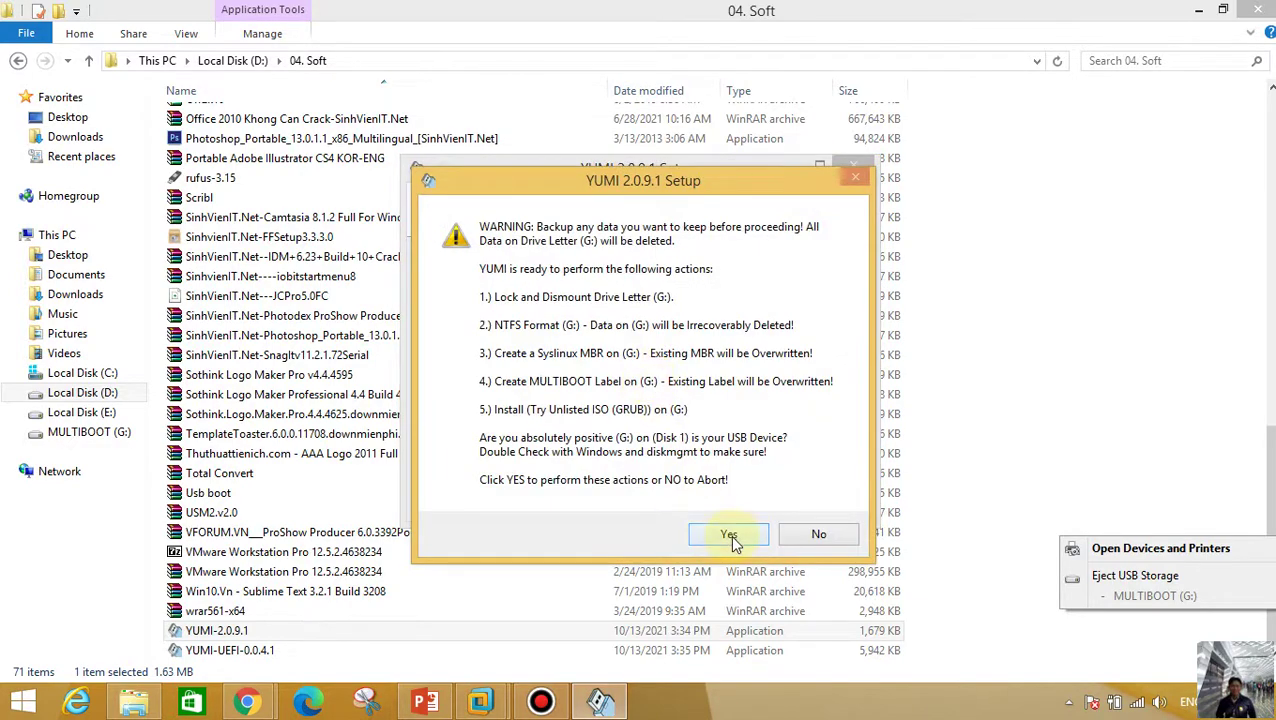
pyautogui.click(729, 534)
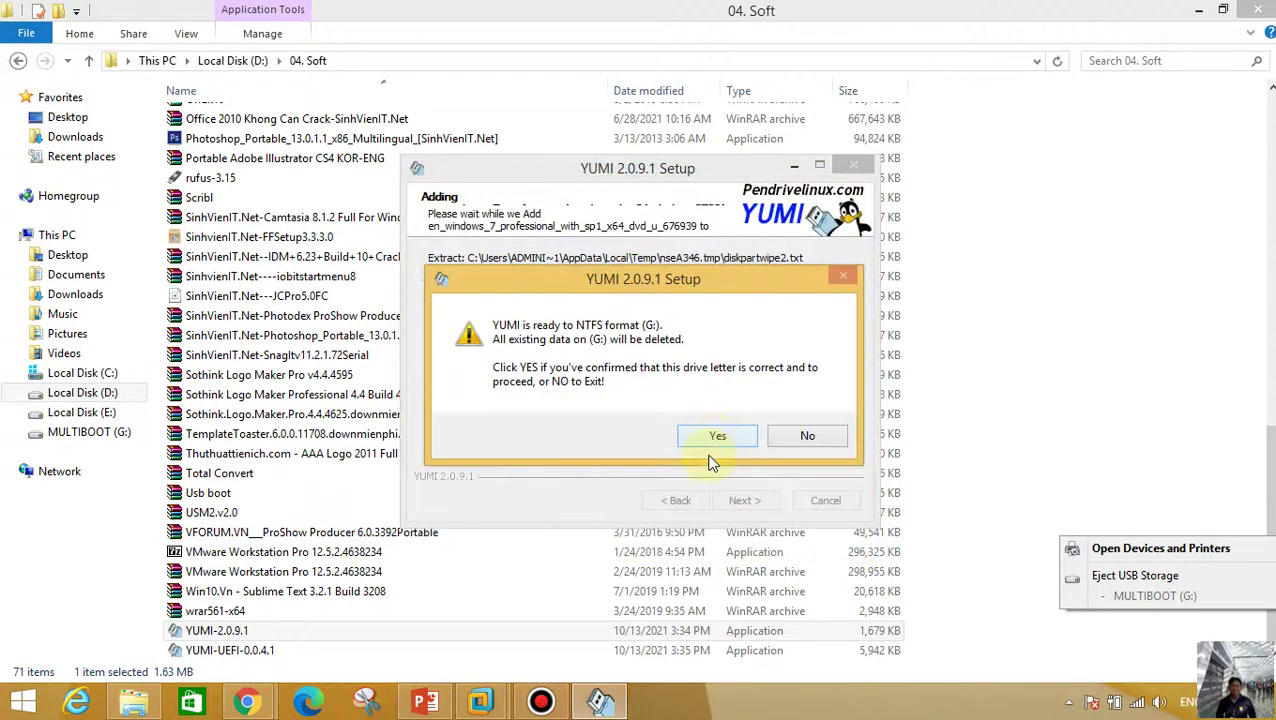
pyautogui.click(717, 437)
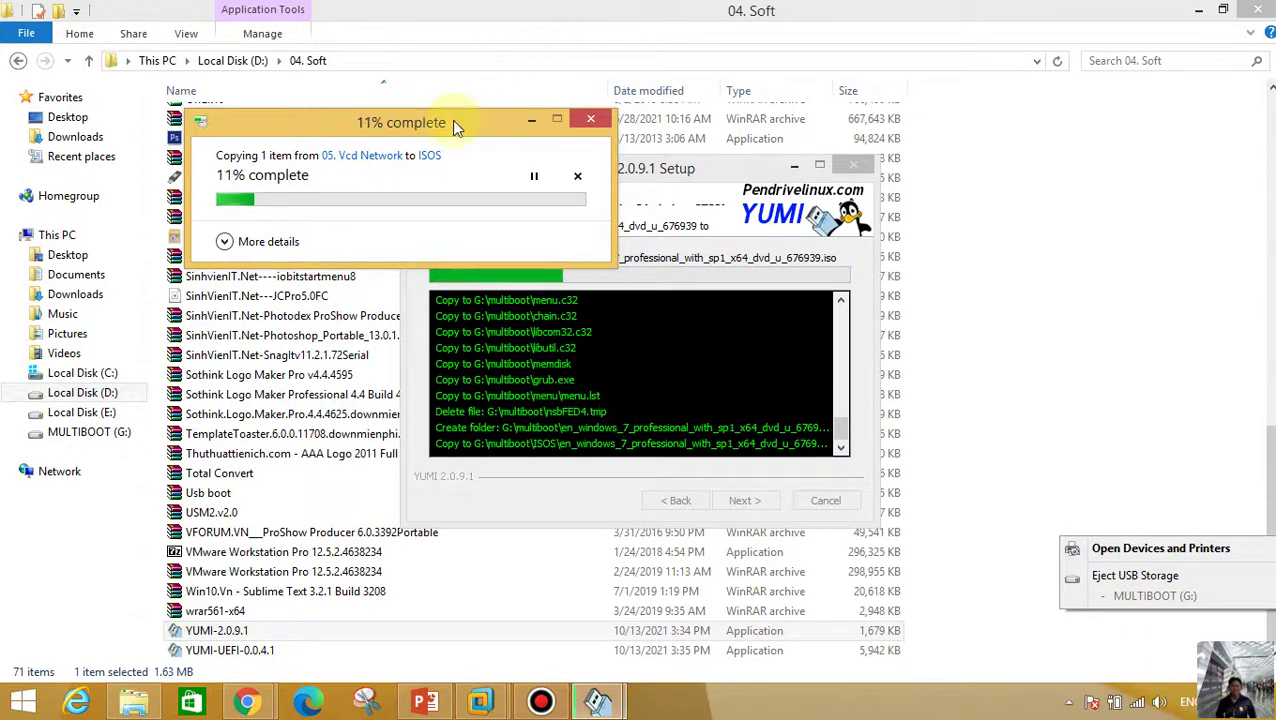
pyautogui.moveTo(452, 120); pyautogui.dragTo(828, 298)
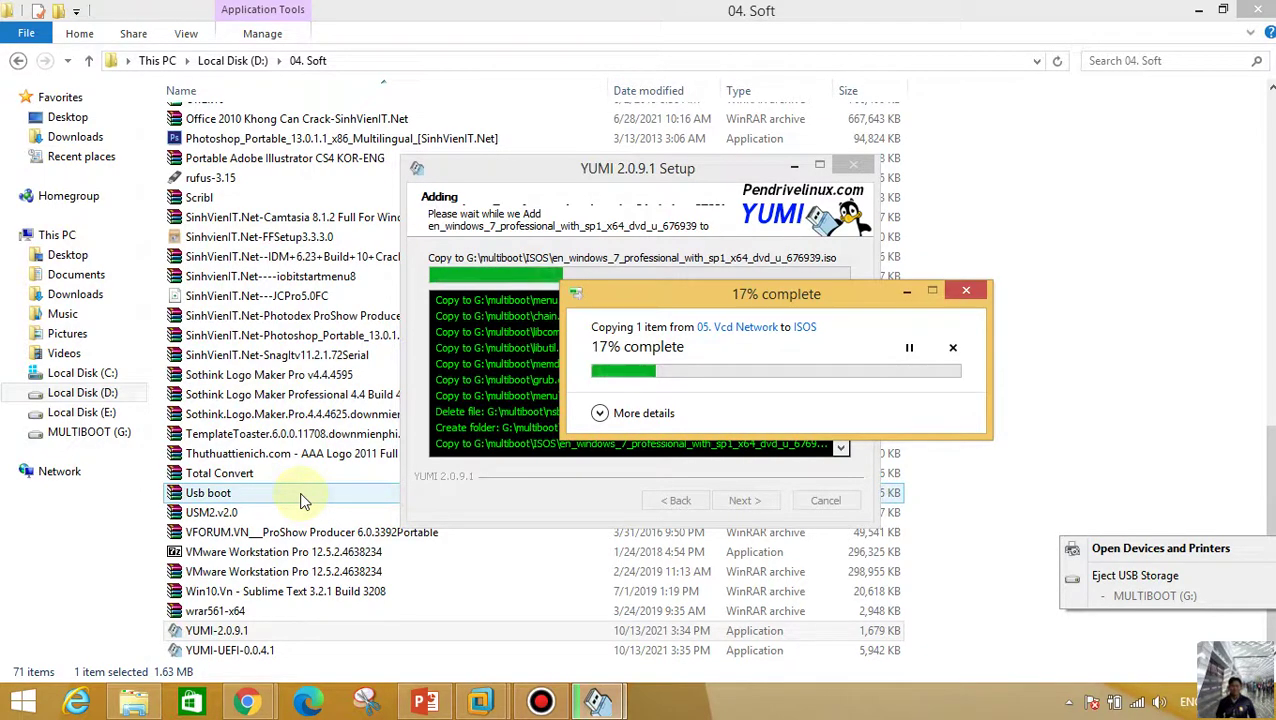
# Step: Open the Usb boot folder in 04. Soft, look inside its qsib_v1.2 folder, and return to select the qsib_v1.2 ZIP file
pyautogui.click(293, 433)
pyautogui.scroll(13, 293, 433)
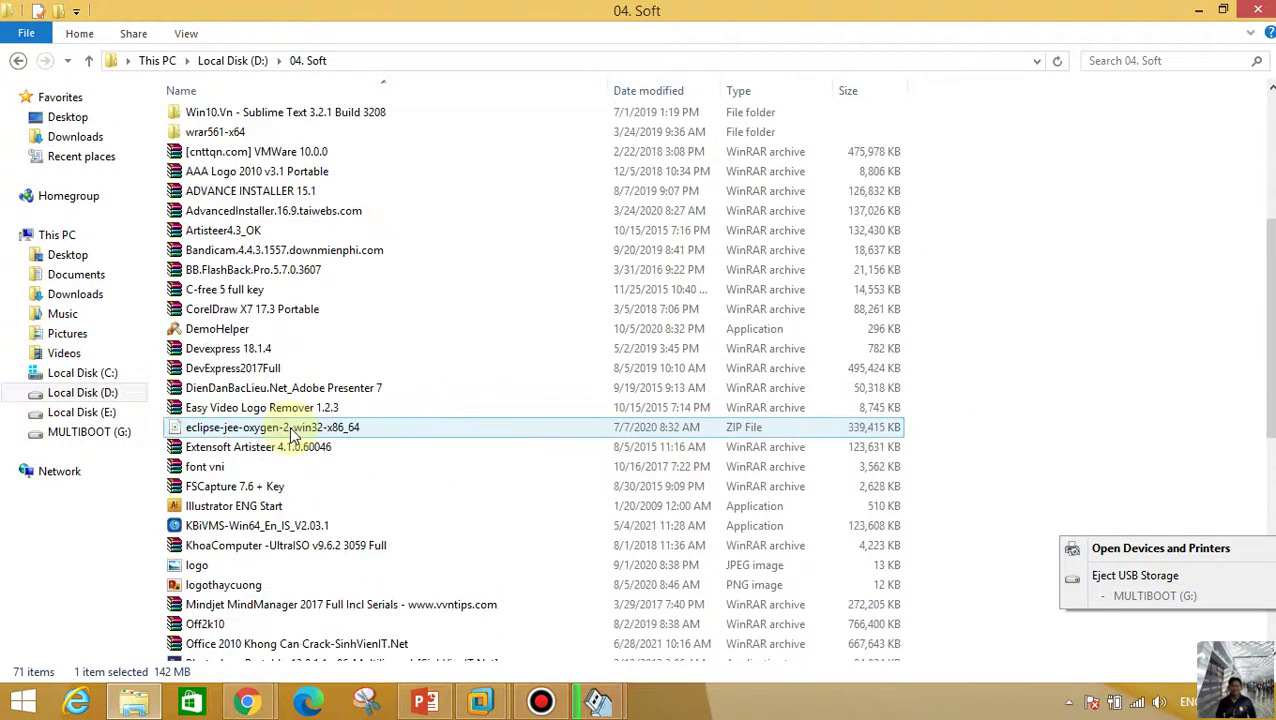
pyautogui.scroll(2, 293, 433)
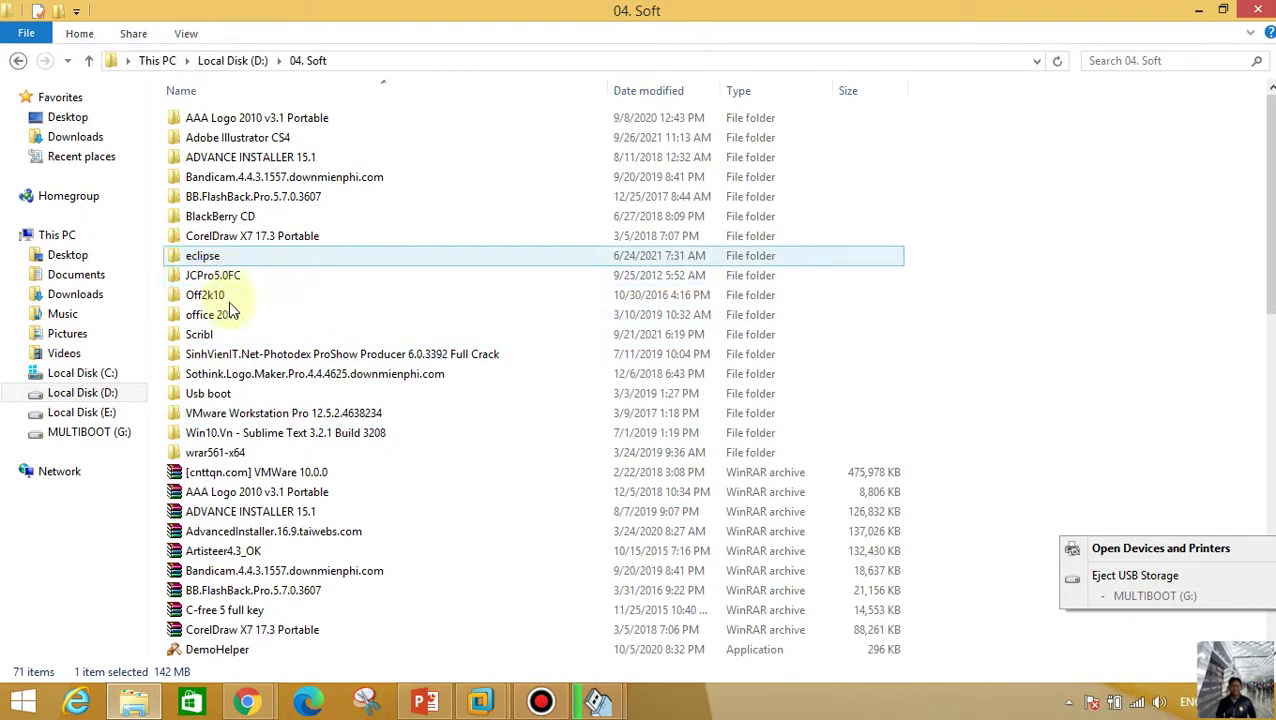
pyautogui.doubleClick(250, 394)
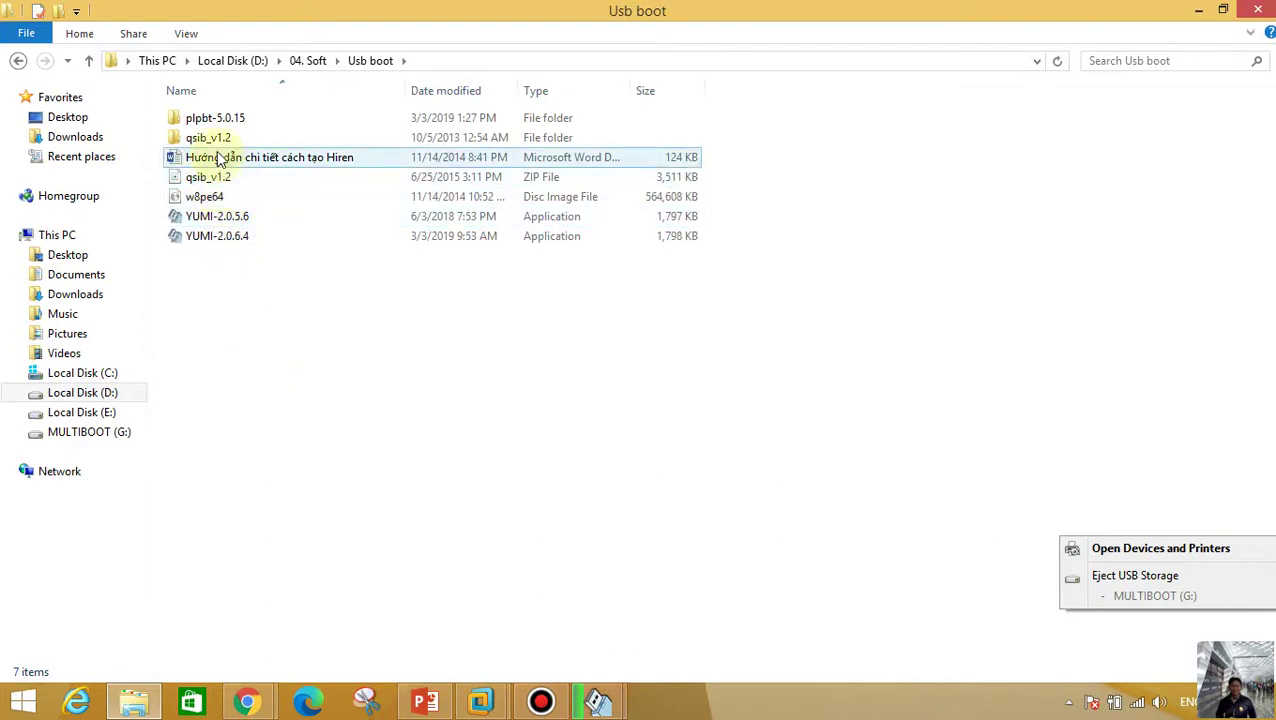
pyautogui.doubleClick(203, 137)
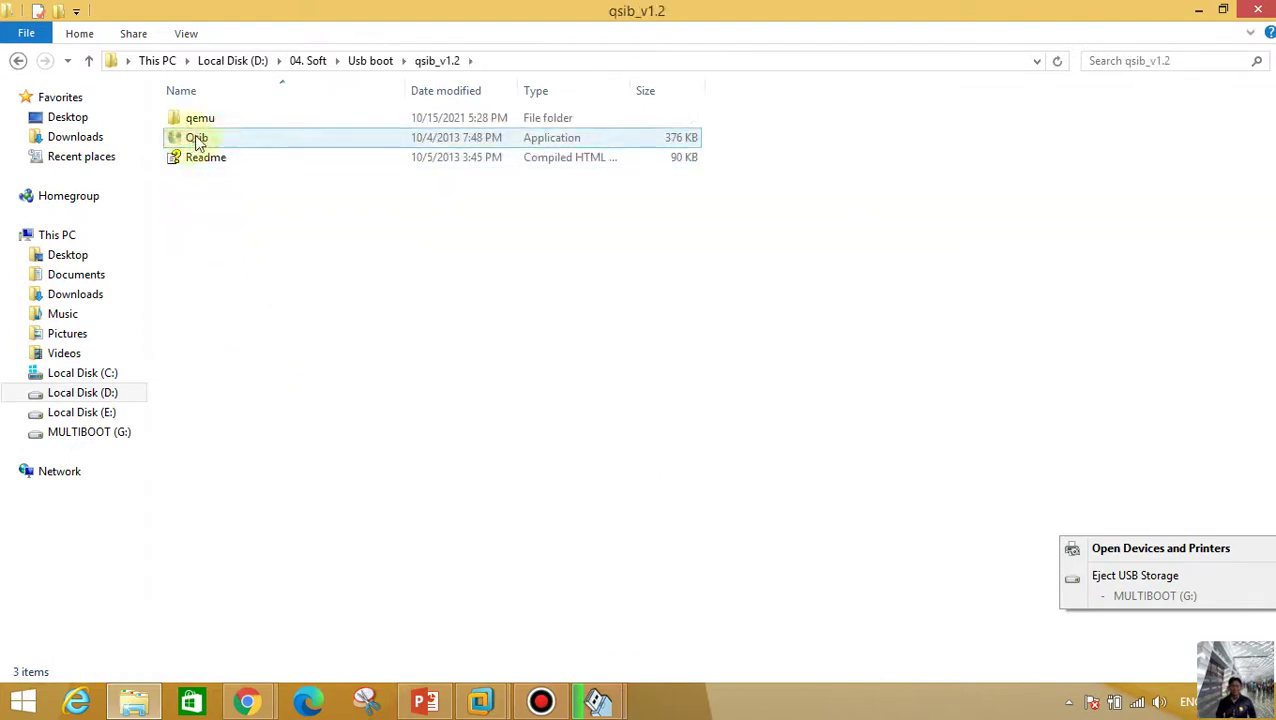
pyautogui.click(17, 60)
pyautogui.click(200, 178)
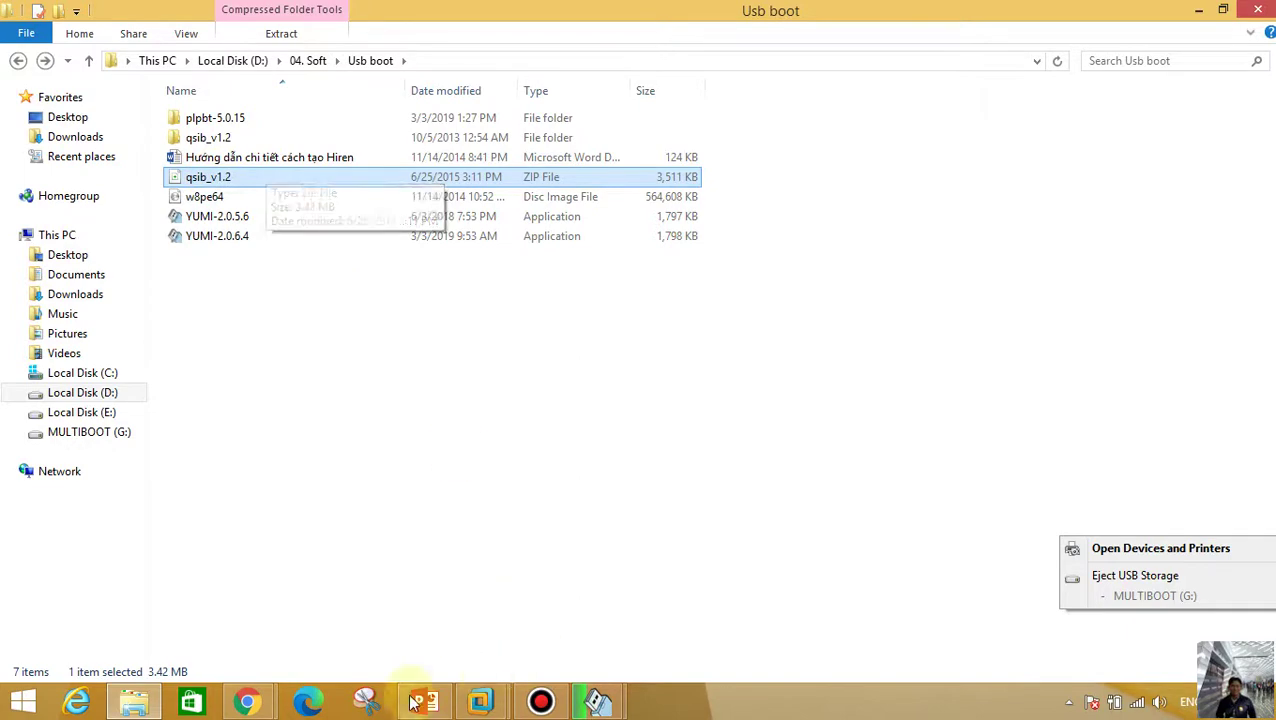
# Step: Switch to the Teams meeting in Chrome and browse to the Usb boot folder for a file to upload from the computer
pyautogui.click(265, 705)
pyautogui.click(140, 590)
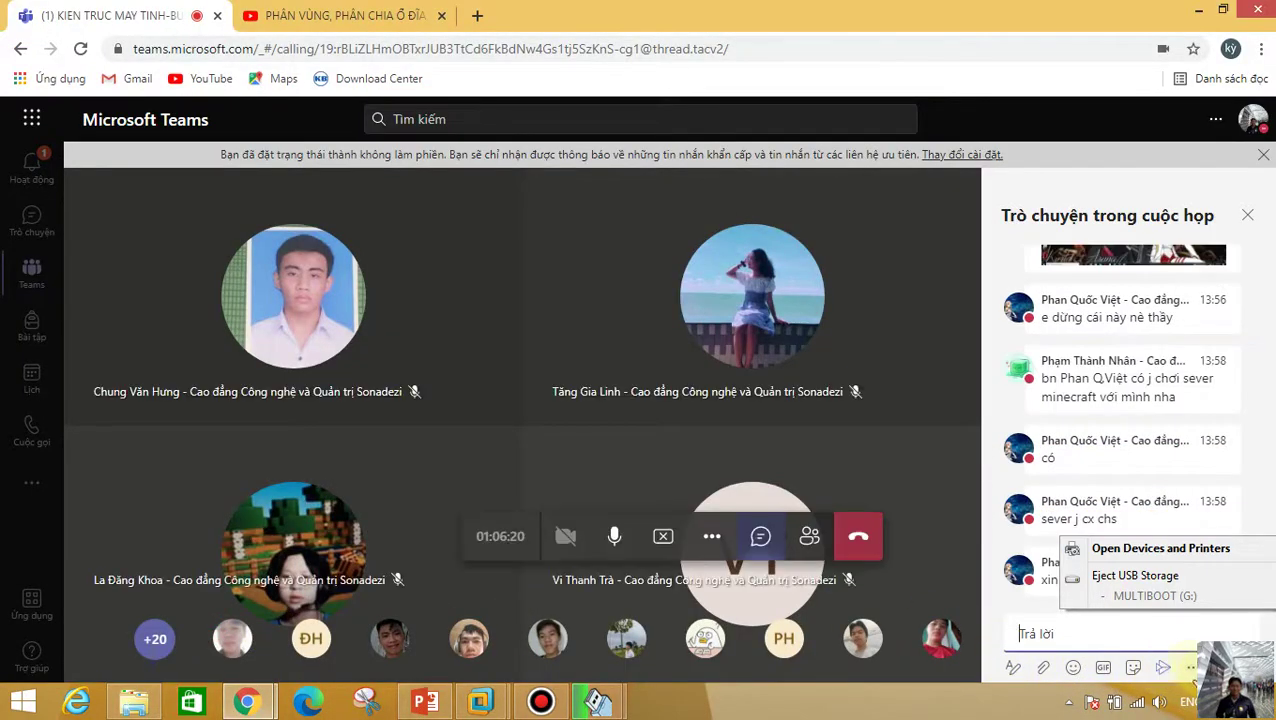
pyautogui.click(1046, 668)
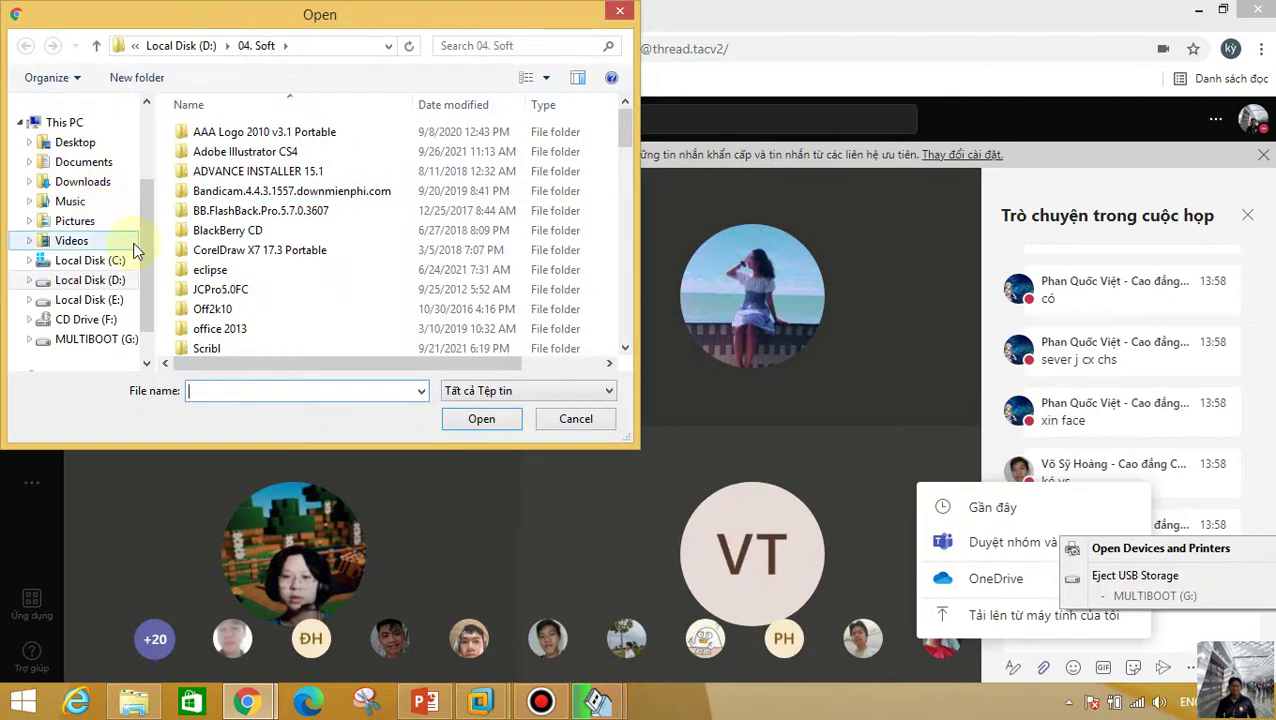
pyautogui.click(218, 289)
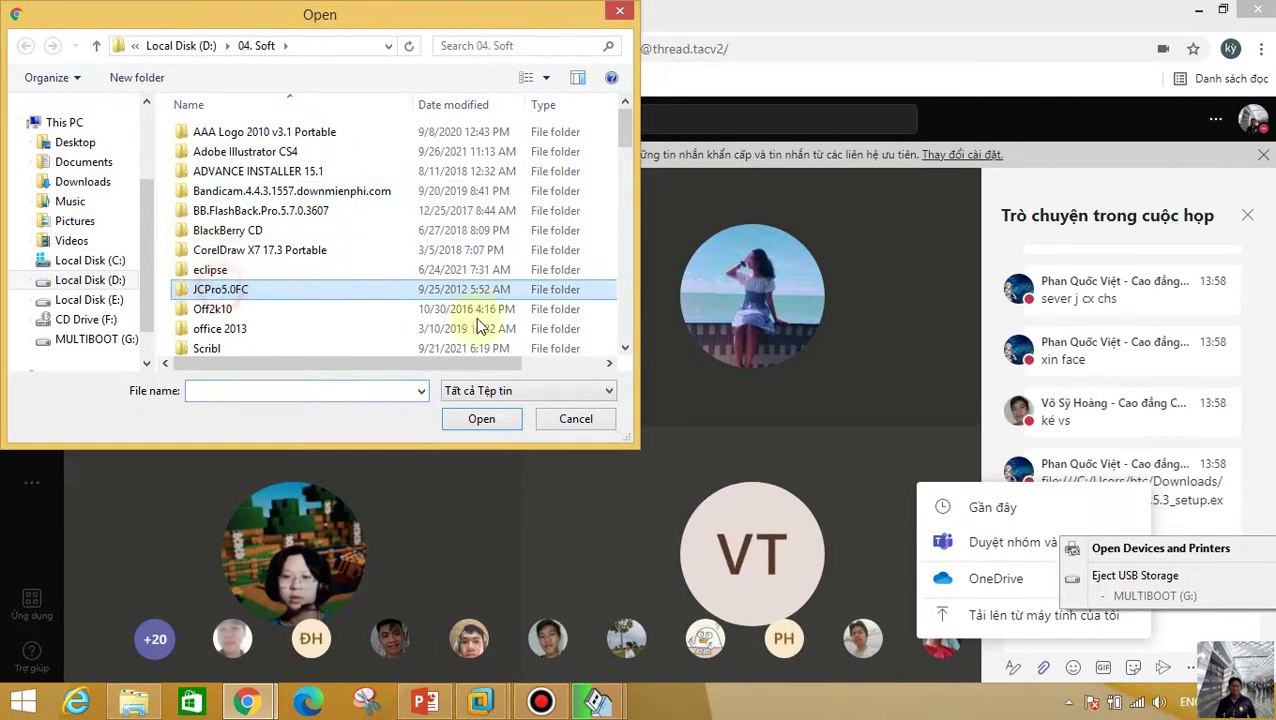
pyautogui.scroll(-2, 297, 277)
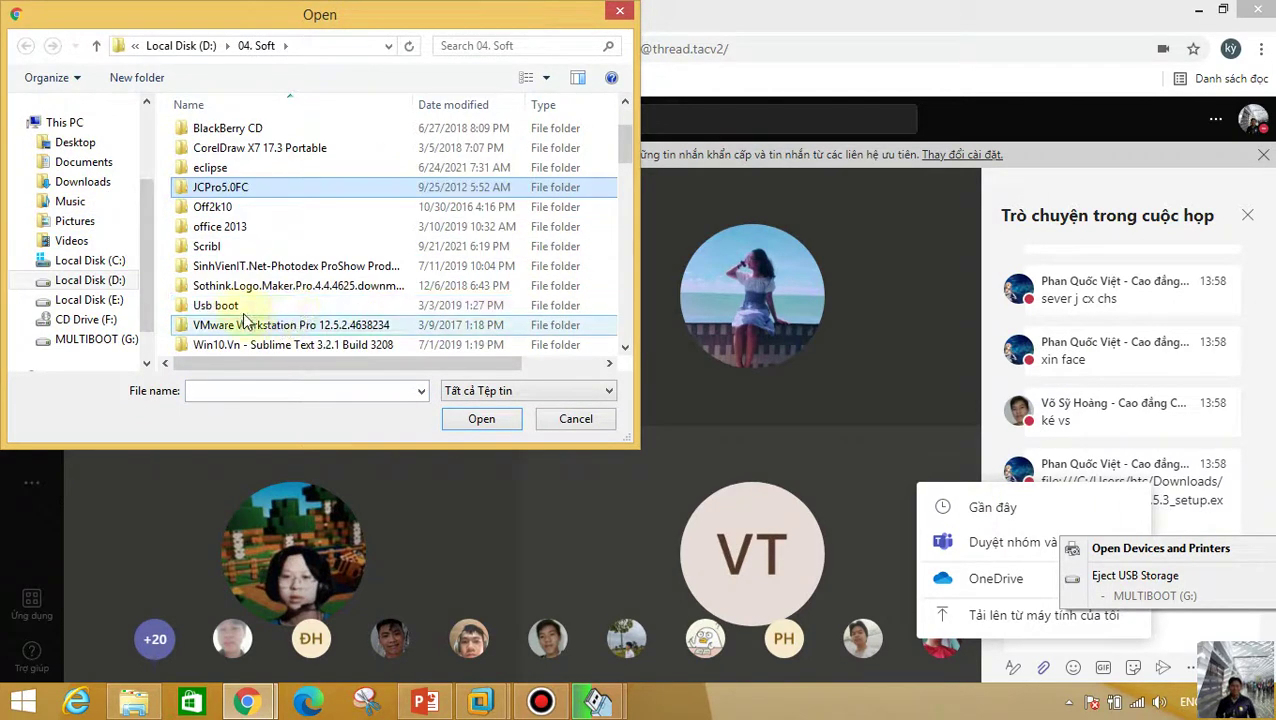
pyautogui.doubleClick(270, 308)
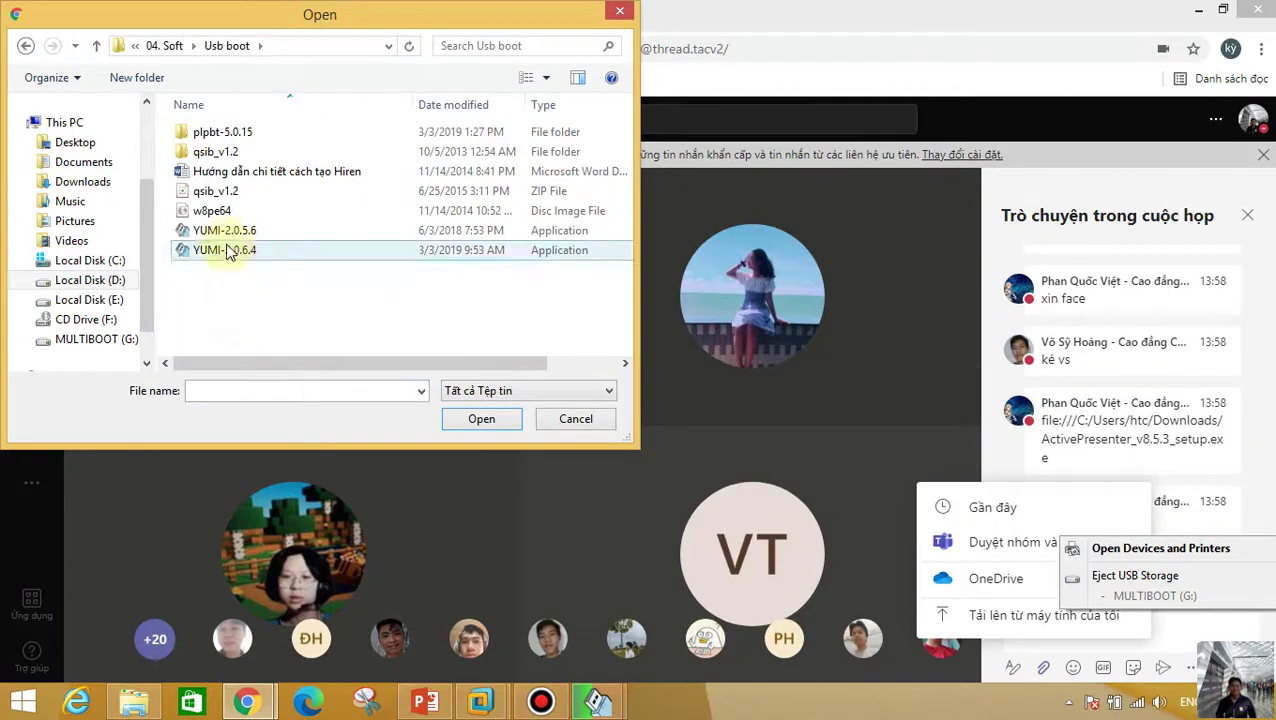
# Step: Attach the qsib_v1.2 ZIP file, uploading it to General, and send it in the meeting chat
pyautogui.click(218, 194)
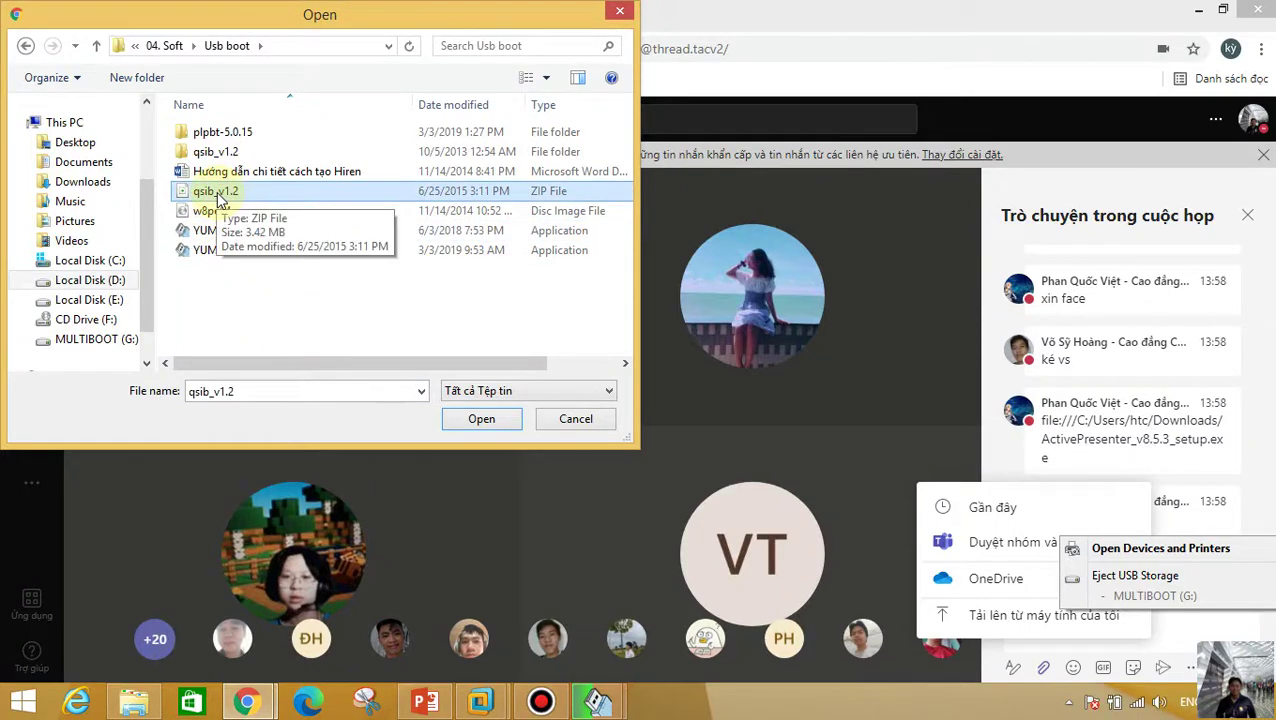
pyautogui.click(482, 421)
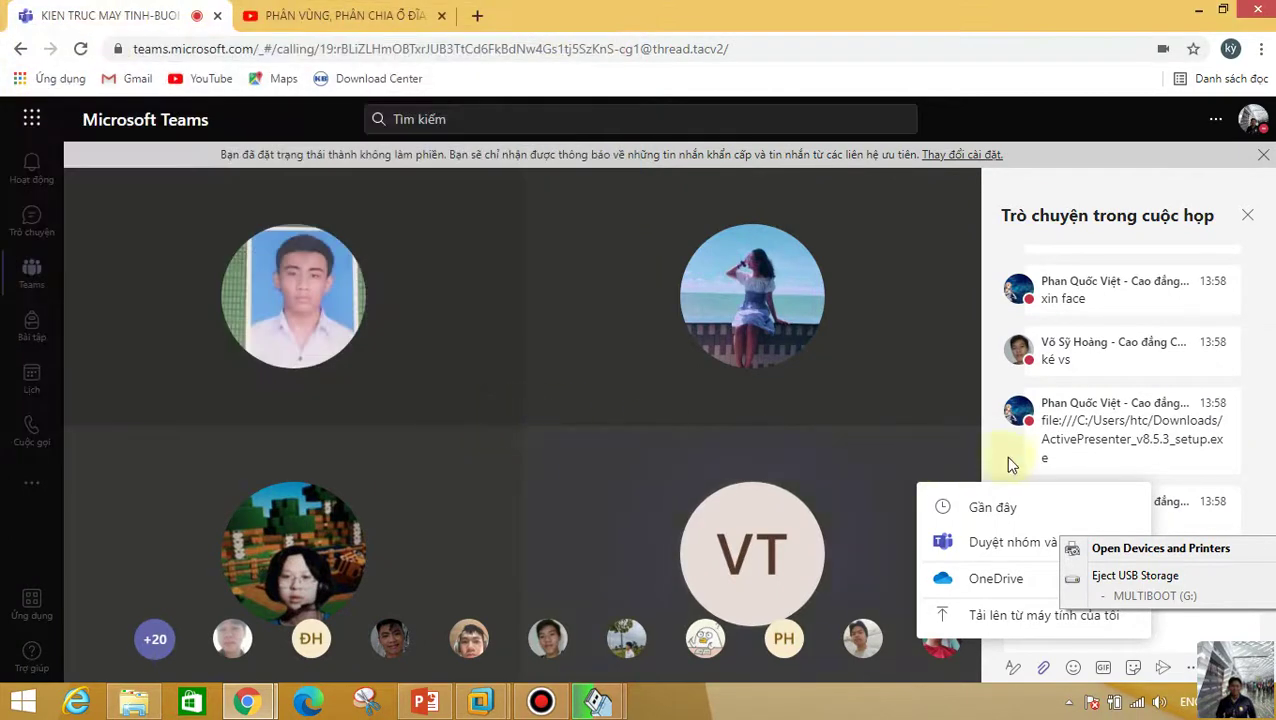
pyautogui.click(1018, 456)
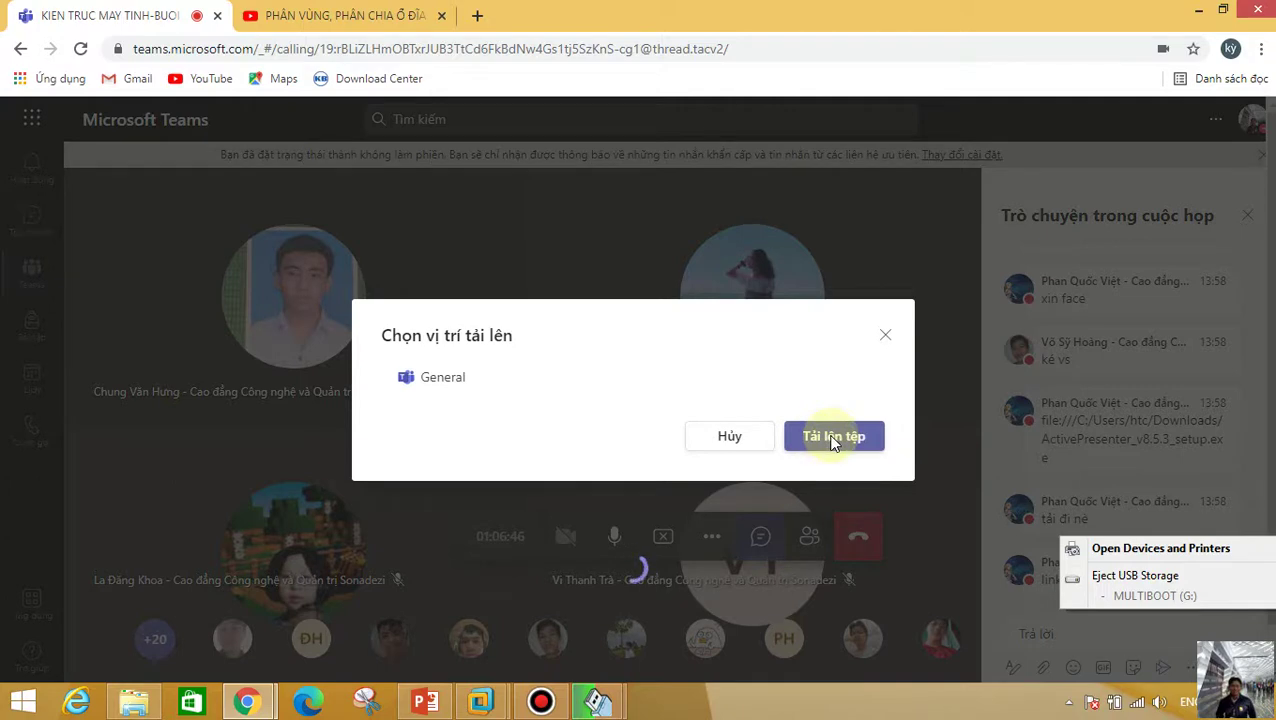
pyautogui.click(825, 566)
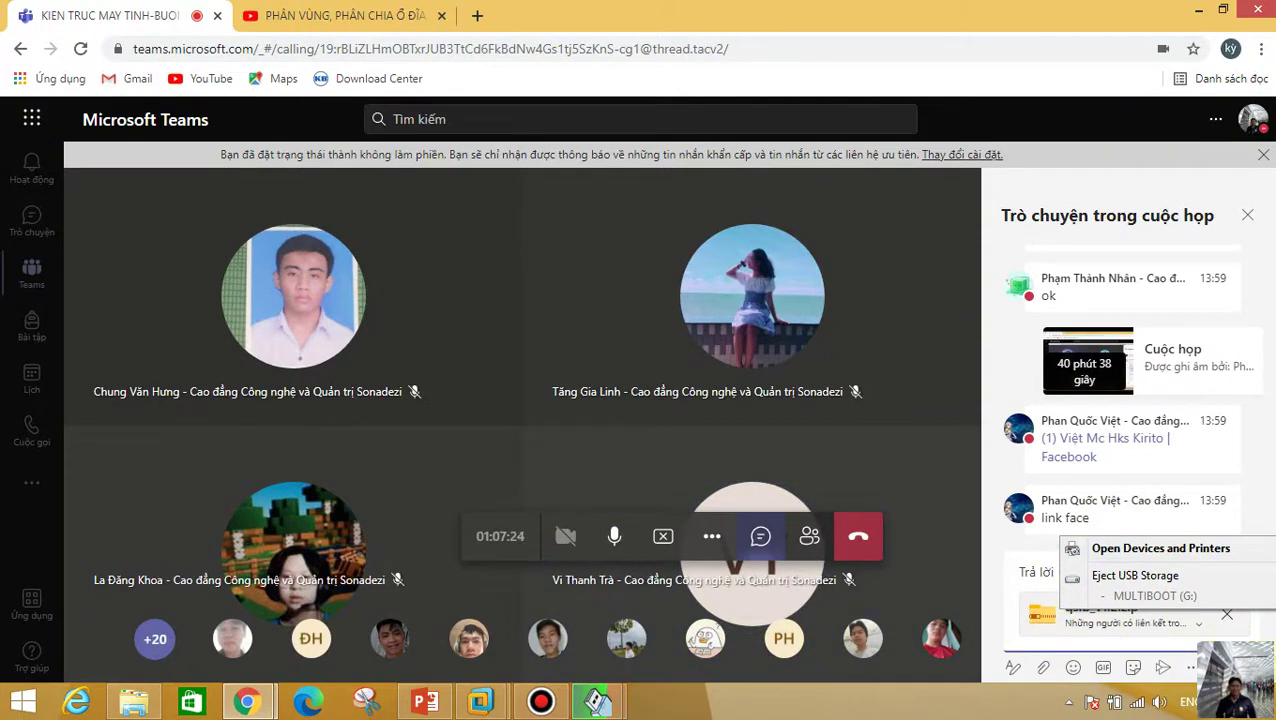
pyautogui.press('Return')
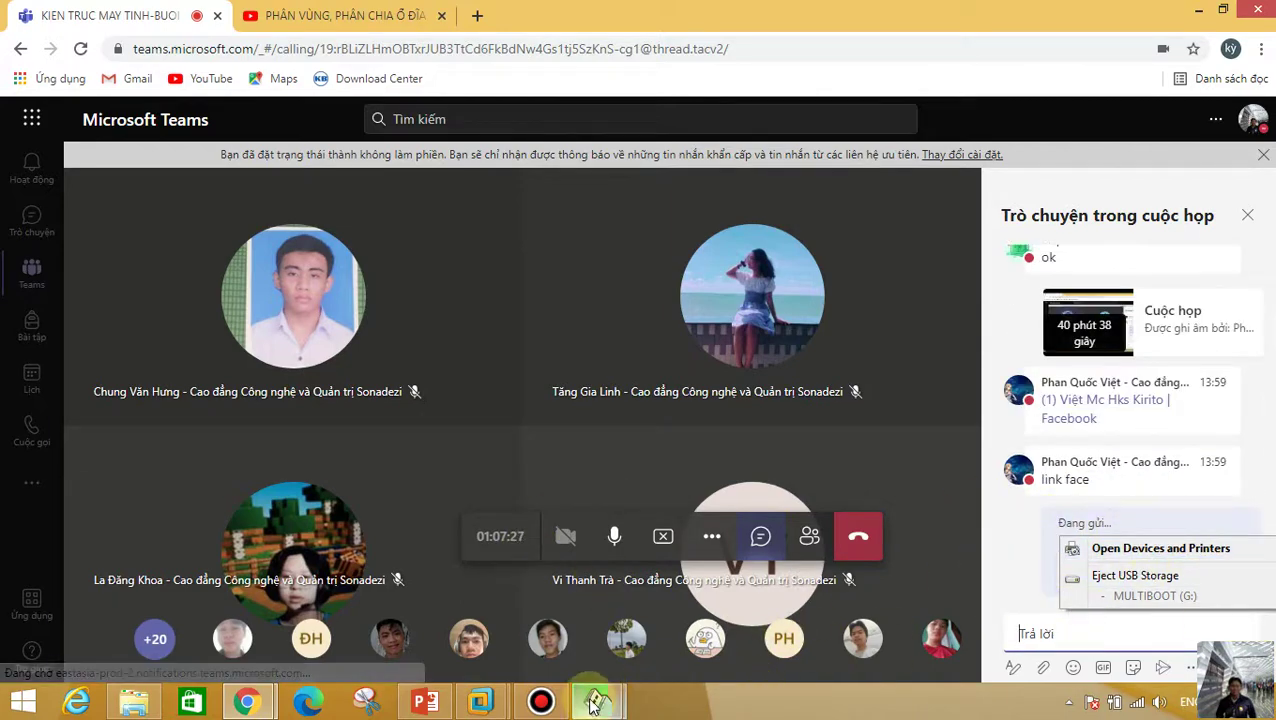
# Step: Switch to the YUMI 2.0.9.1 Setup window and minimize the Chrome and File Explorer windows behind it
pyautogui.moveTo(598, 698)
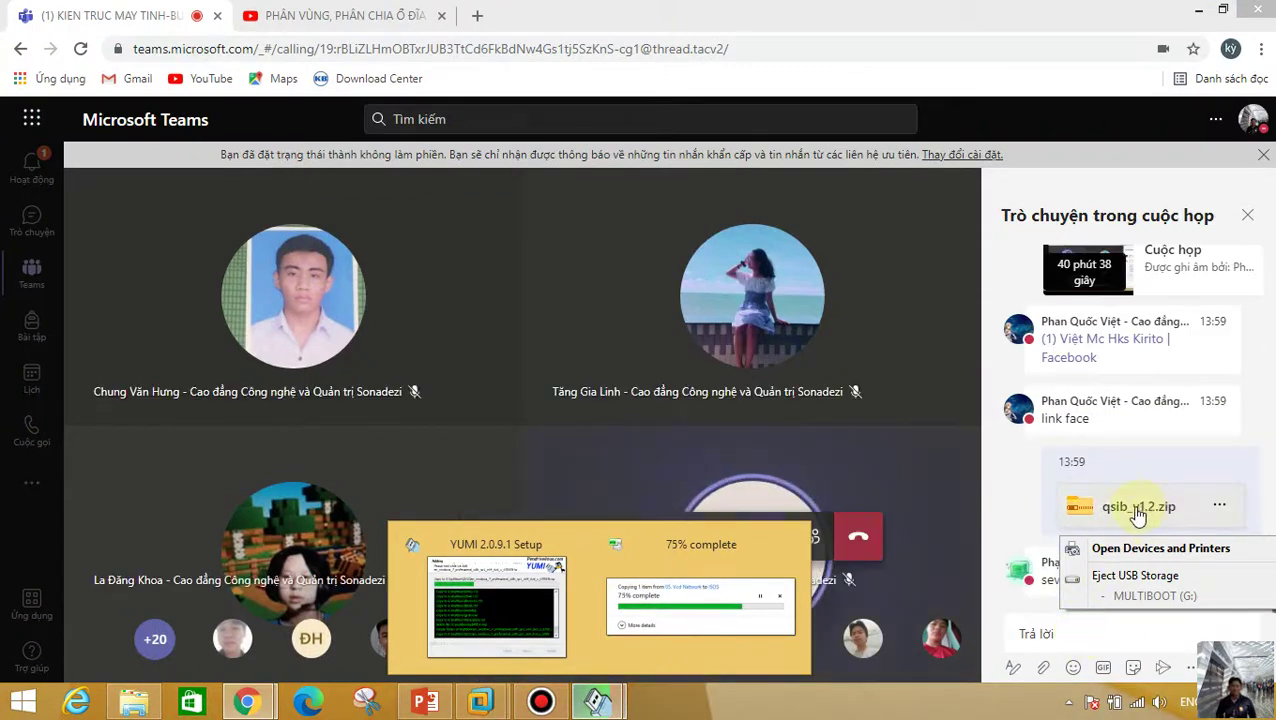
pyautogui.moveTo(1146, 515)
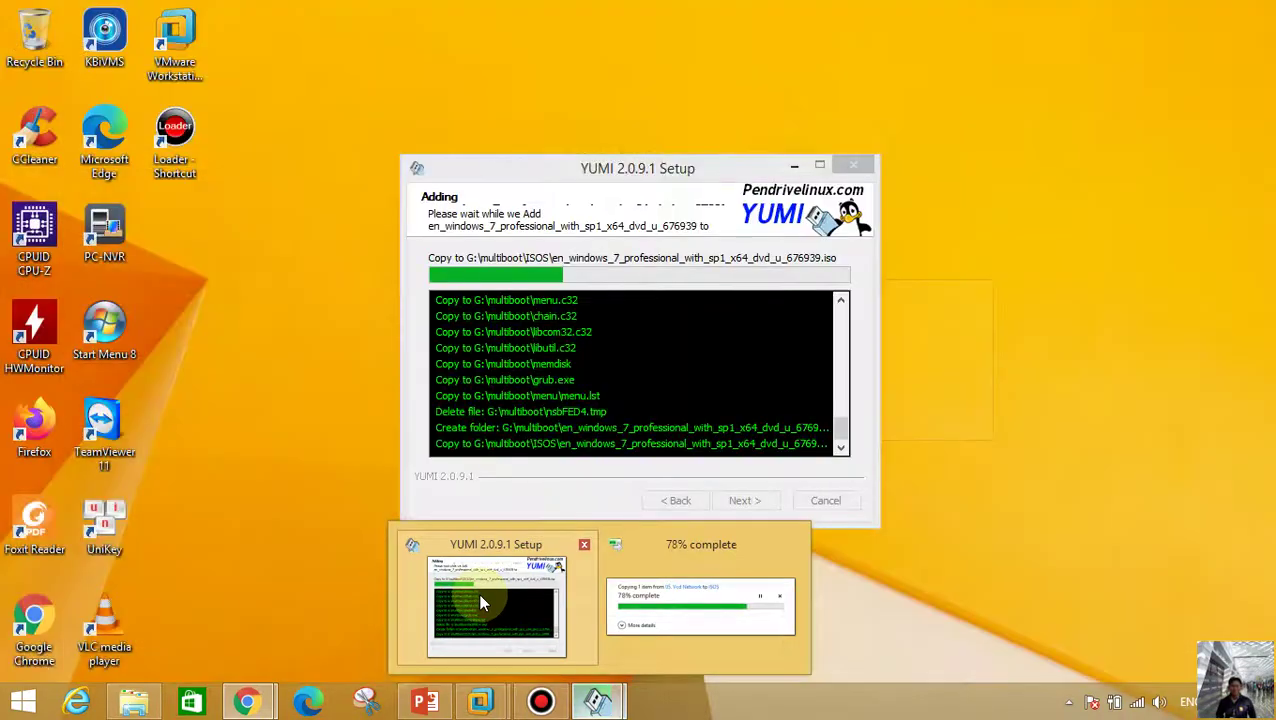
pyautogui.click(478, 592)
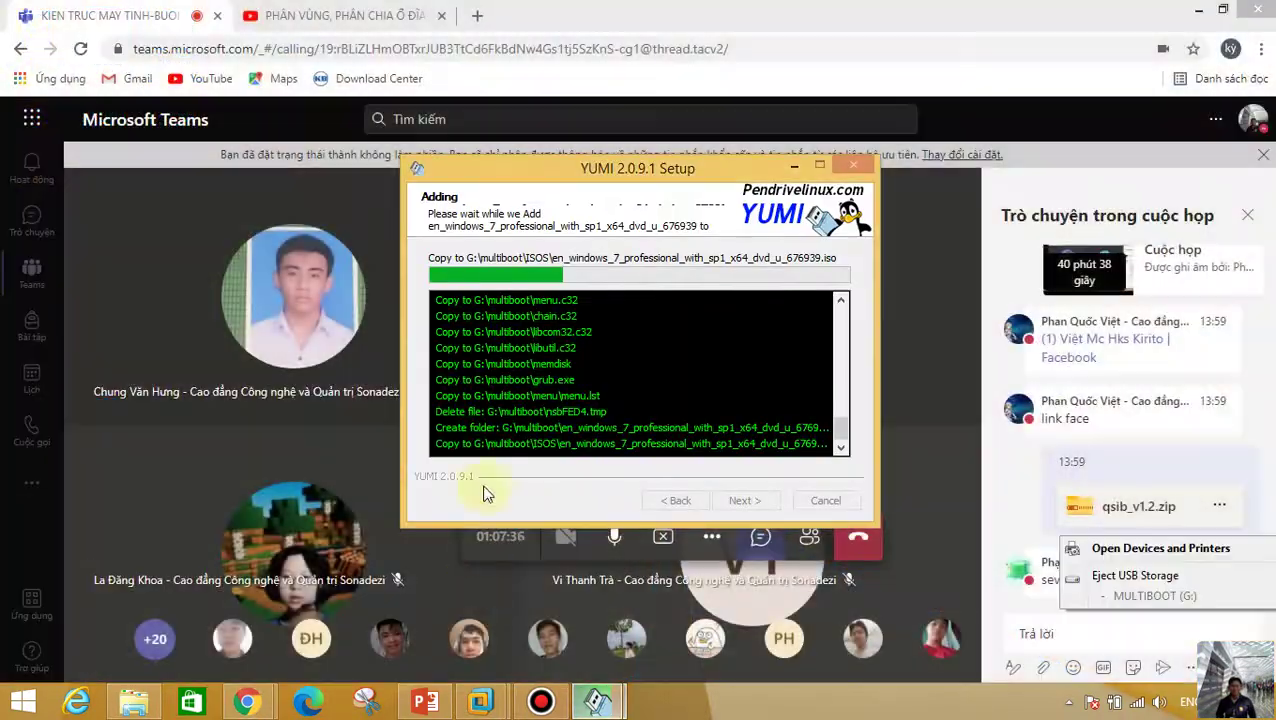
pyautogui.click(1198, 9)
pyautogui.click(1198, 9)
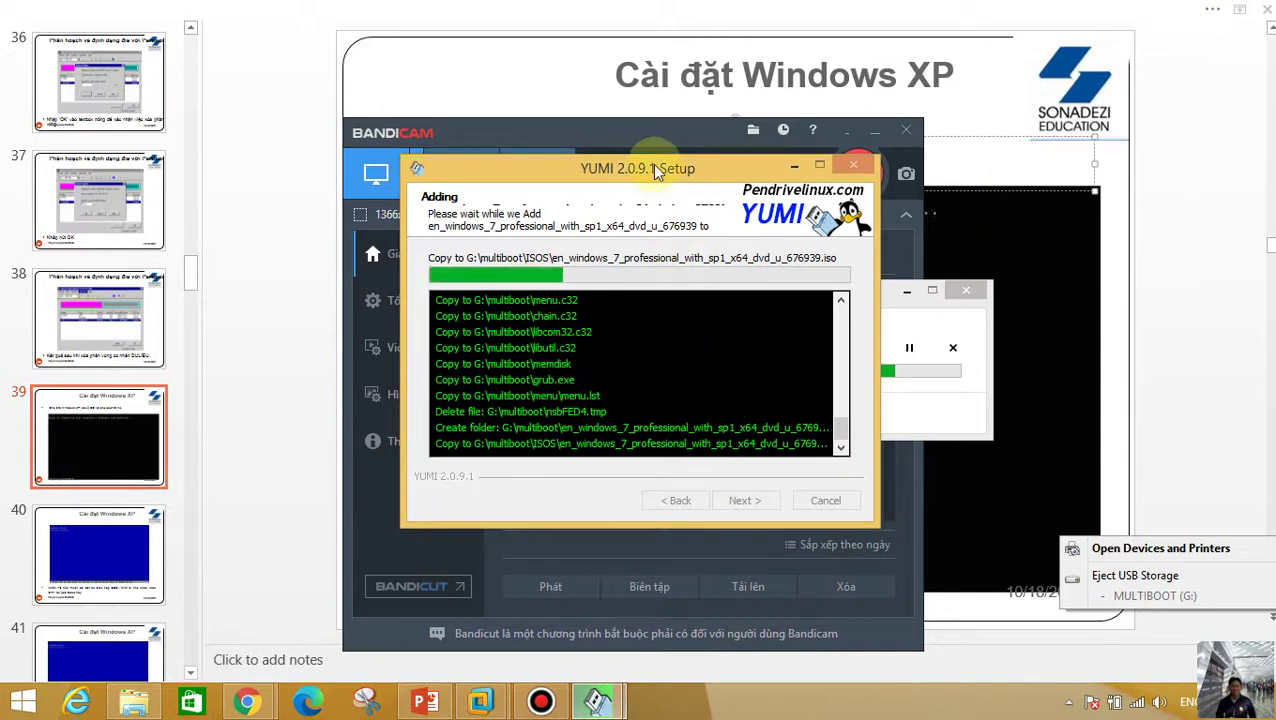
# Step: Place the YUMI Setup and copy progress windows side by side, and clear Bandicam and the remaining windows to show the desktop
pyautogui.moveTo(652, 163); pyautogui.dragTo(658, 131)
pyautogui.moveTo(543, 136); pyautogui.dragTo(283, 142)
pyautogui.moveTo(724, 312); pyautogui.dragTo(832, 325)
pyautogui.click(874, 131)
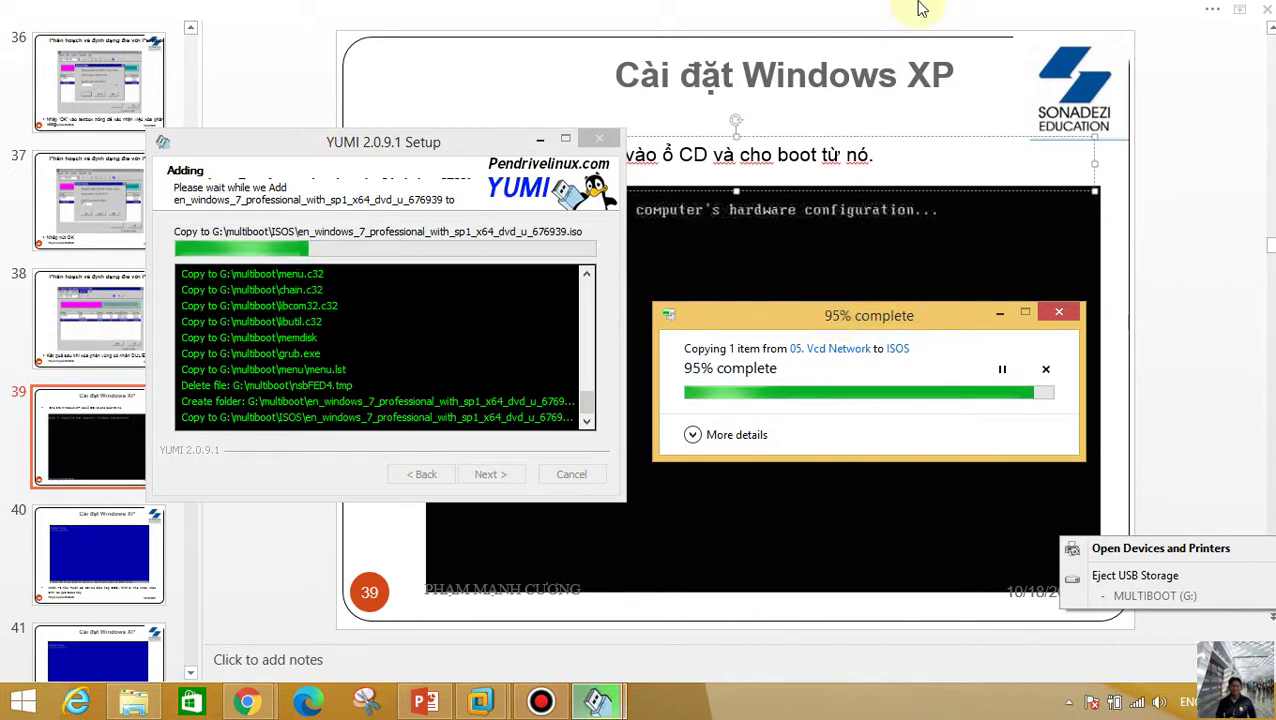
pyautogui.press('super+d')
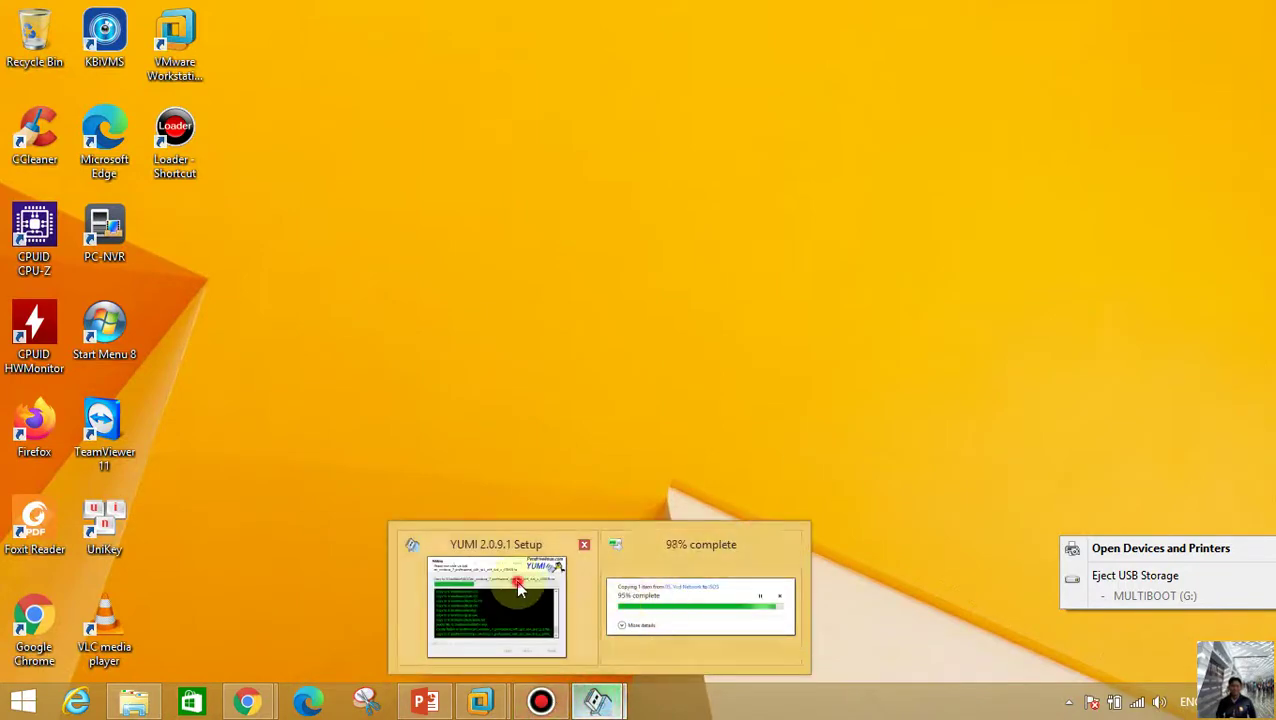
# Step: Complete the YUMI 2.0.9.1 Setup wizard, declining to add more ISOs/Distros on G:, and close it
pyautogui.click(515, 590)
pyautogui.click(684, 618)
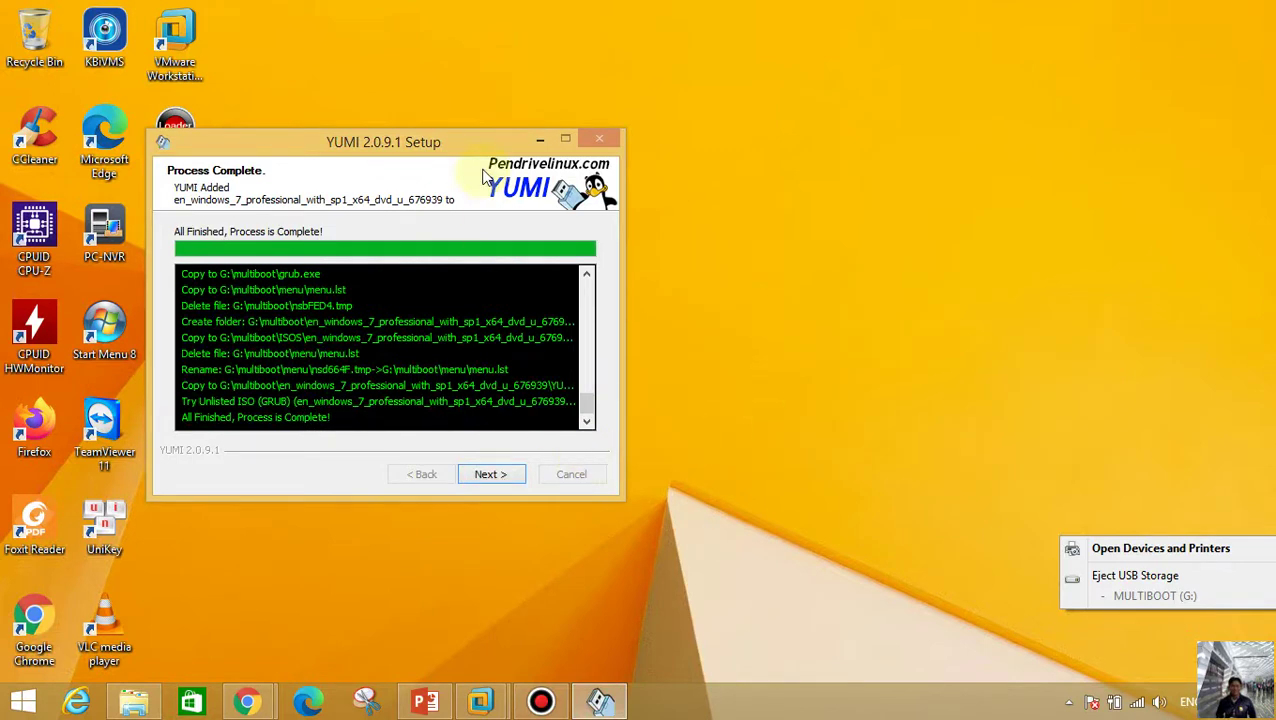
pyautogui.moveTo(490, 138); pyautogui.dragTo(745, 107)
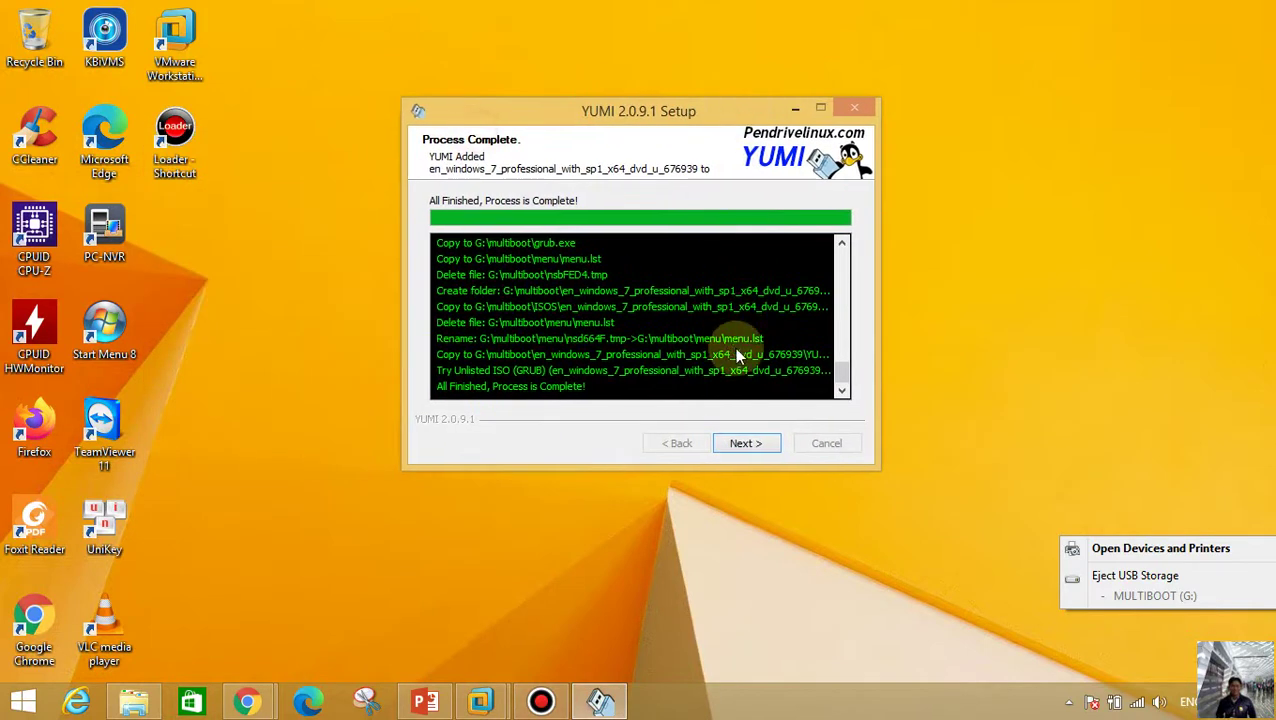
pyautogui.click(760, 447)
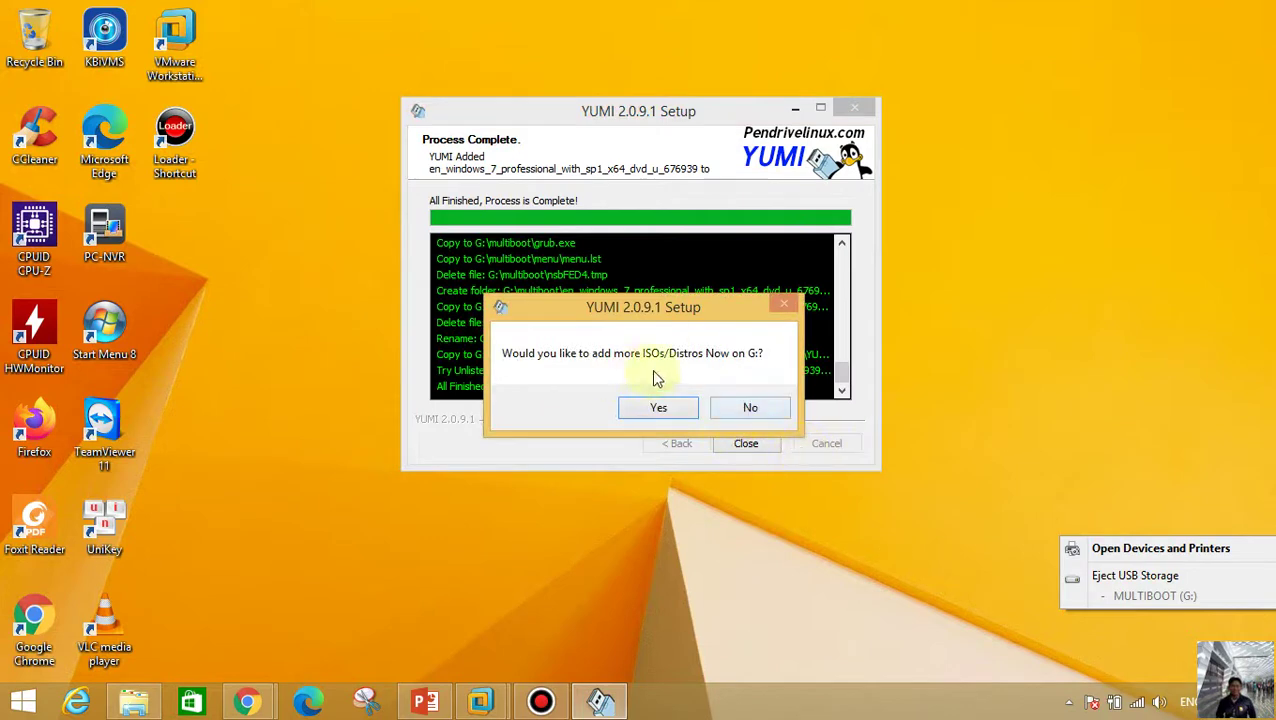
pyautogui.click(750, 408)
pyautogui.click(757, 446)
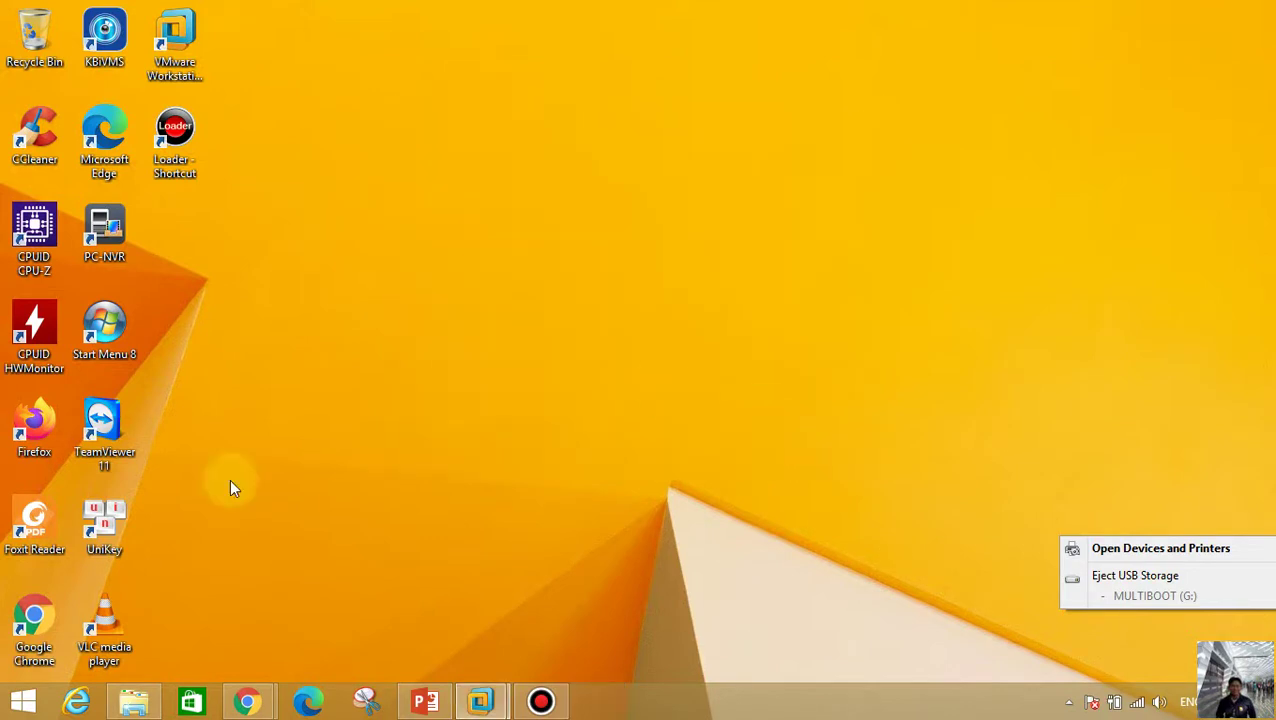
# Step: Switch to File Explorer and examine the multiboot folder on the MULTIBOOT (G:) drive
pyautogui.click(134, 700)
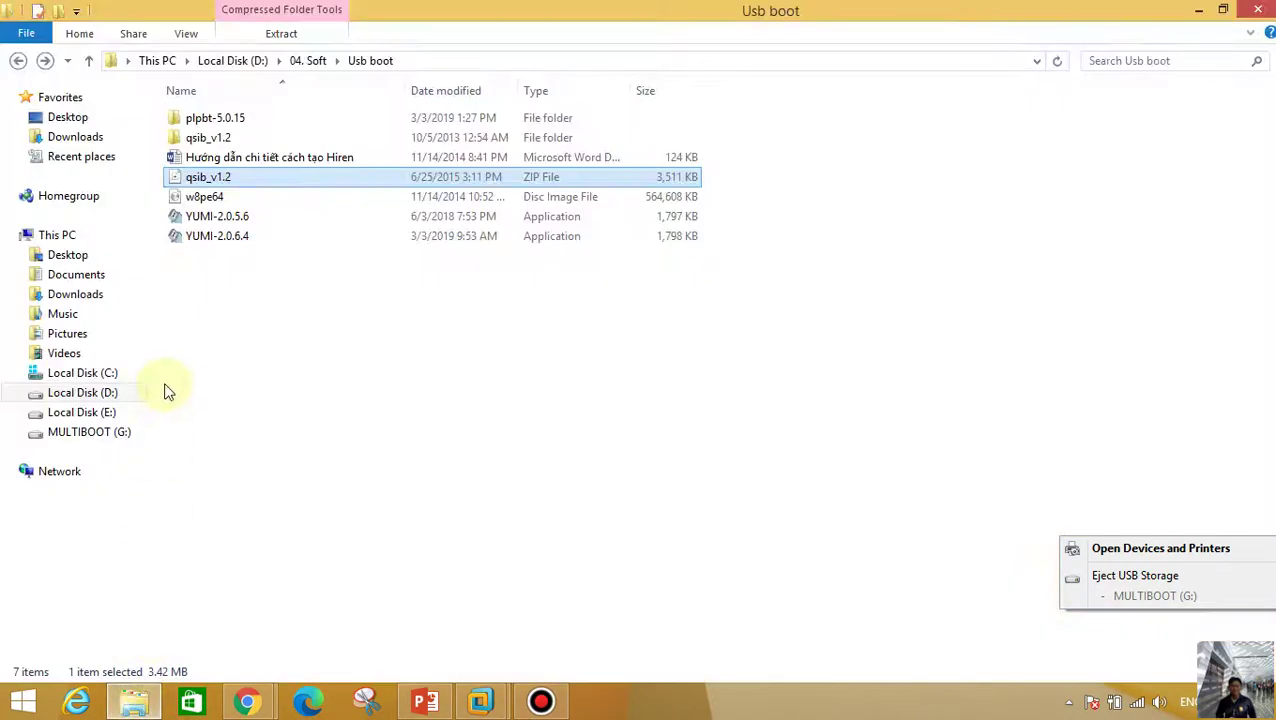
pyautogui.click(92, 433)
pyautogui.doubleClick(199, 116)
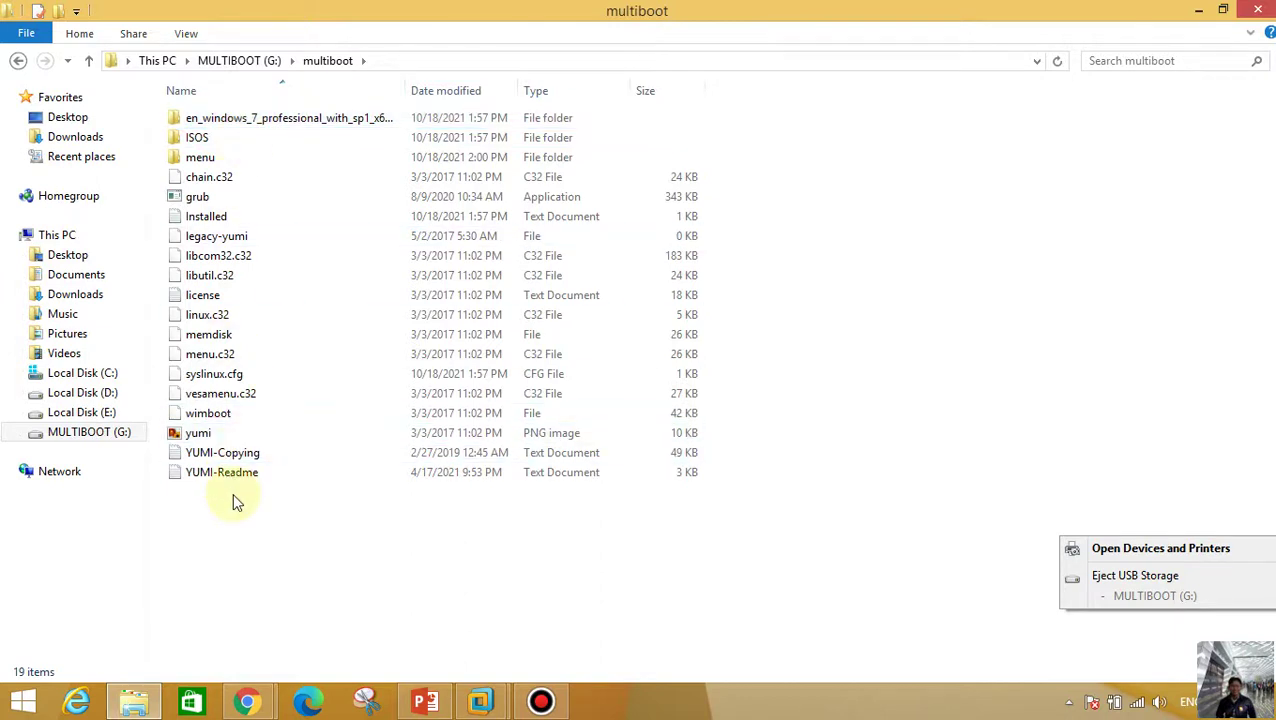
# Step: Browse to D:\04. Soft\Usb boot\qsib_v1.2 and launch the Qsib application
pyautogui.click(115, 398)
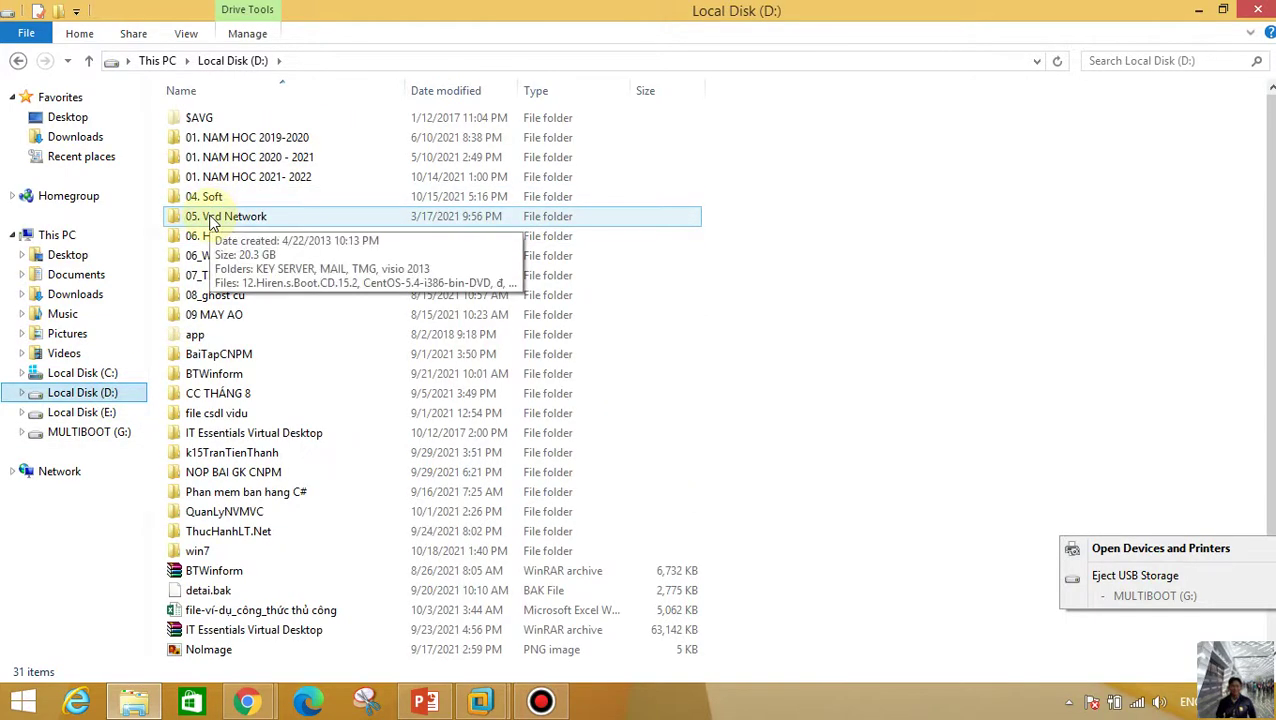
pyautogui.doubleClick(205, 197)
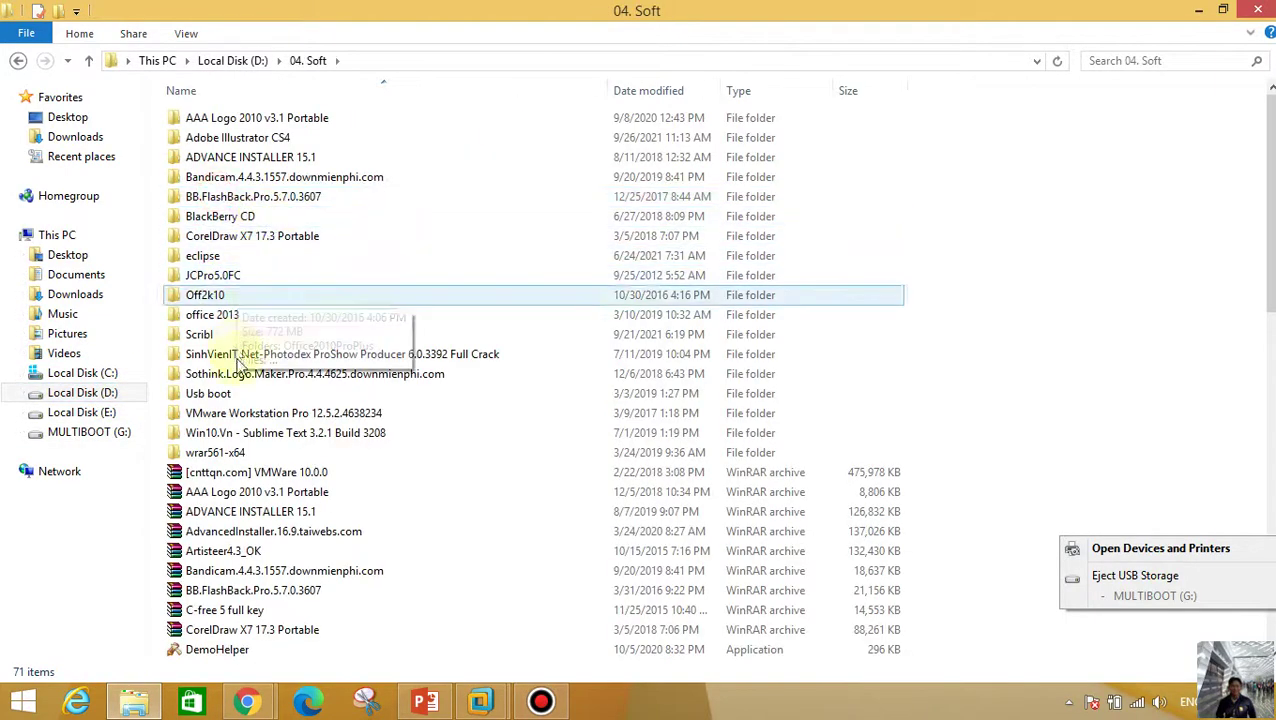
pyautogui.click(214, 398)
pyautogui.doubleClick(214, 395)
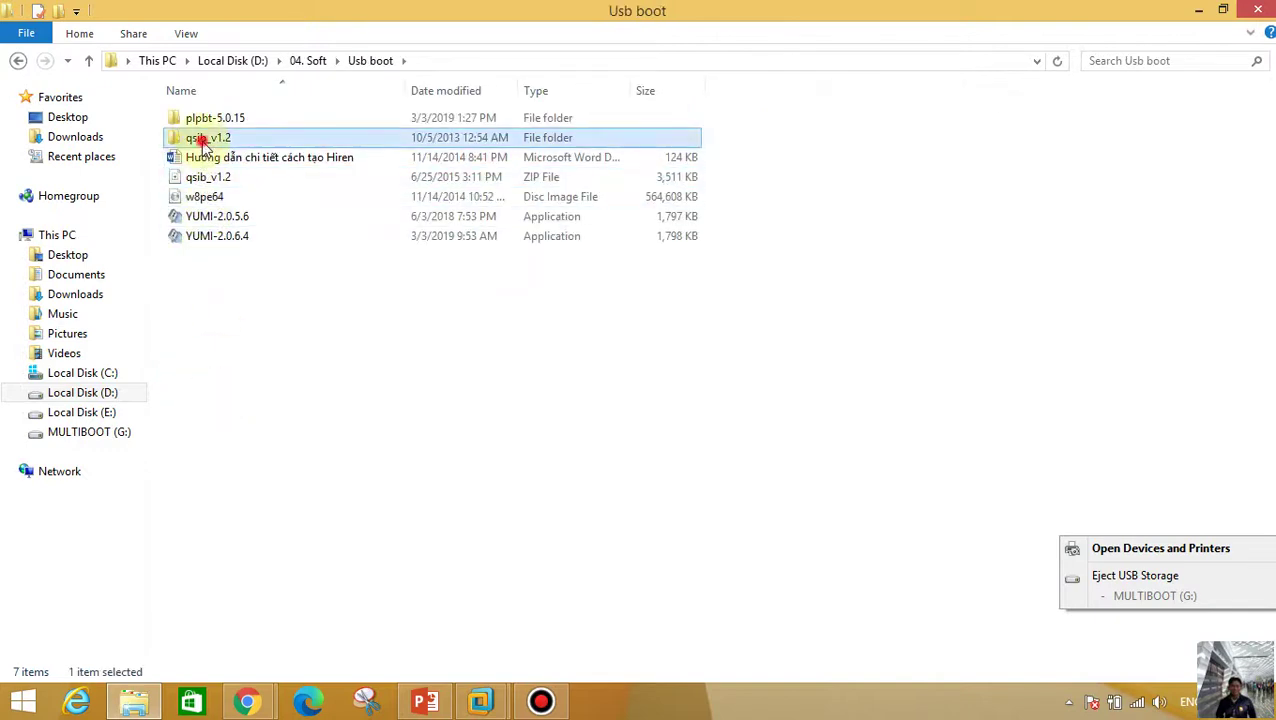
pyautogui.doubleClick(194, 134)
pyautogui.click(190, 137)
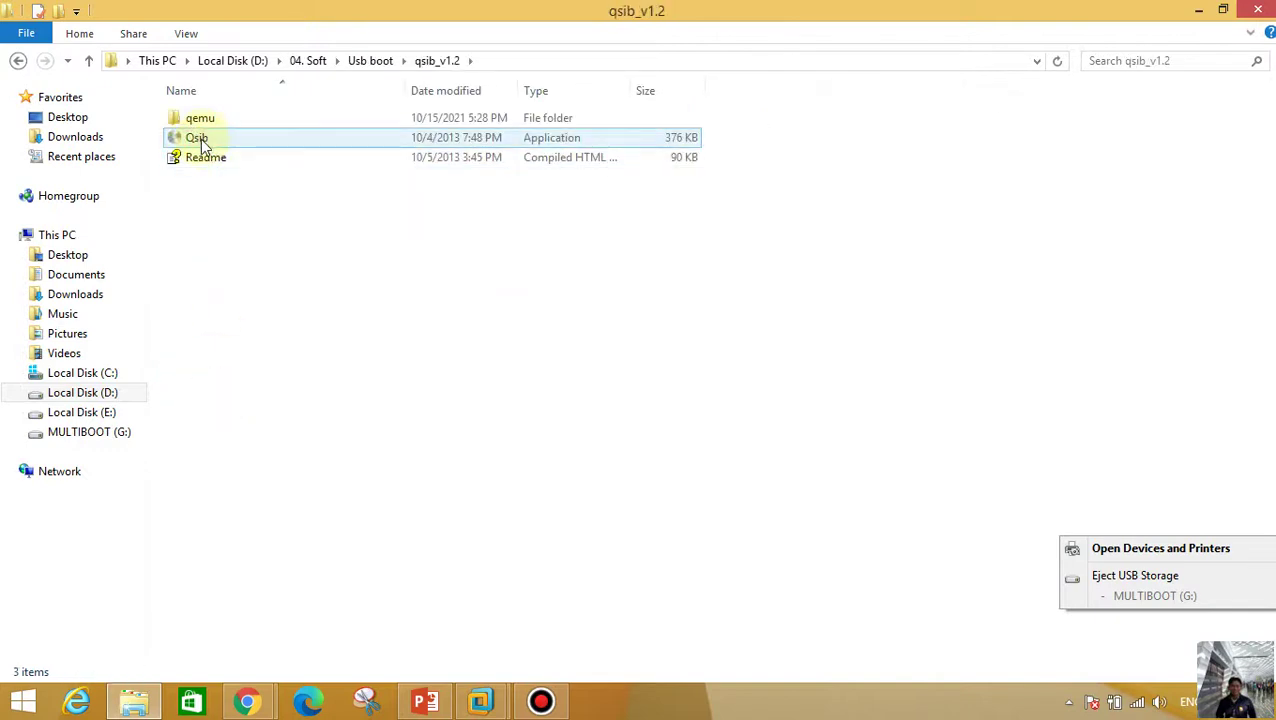
pyautogui.doubleClick(199, 137)
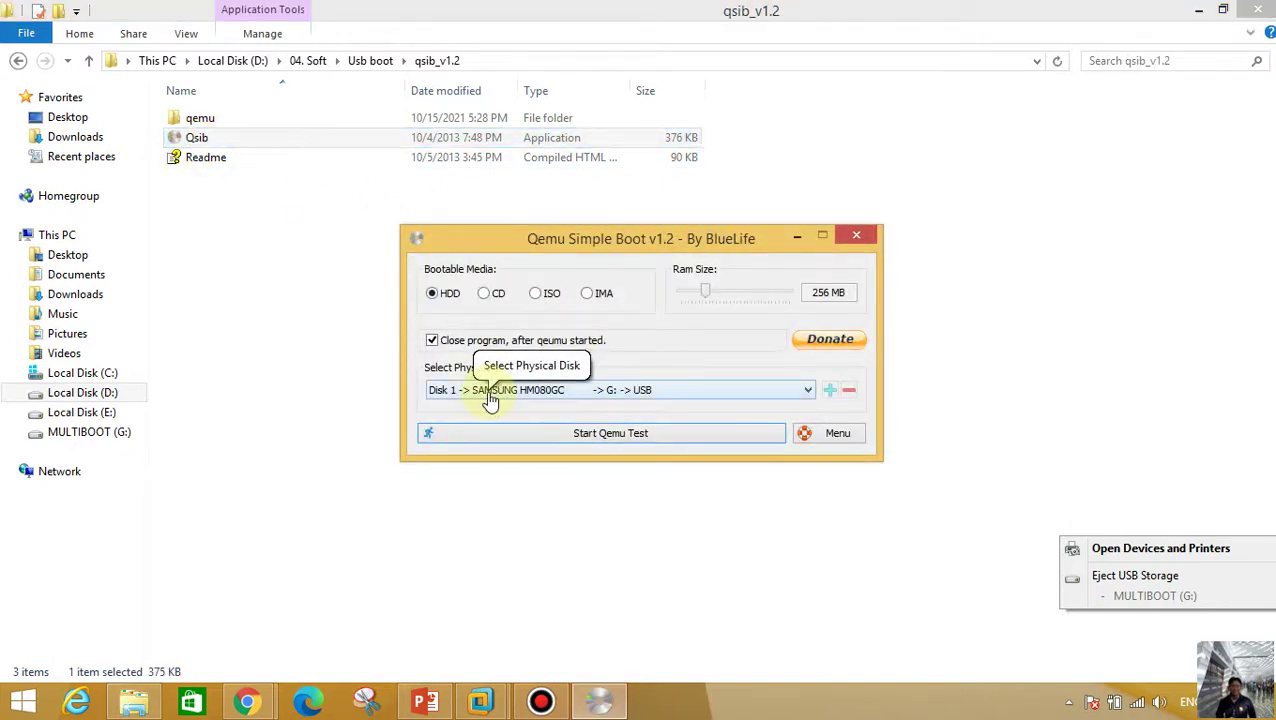
# Step: Start the Qemu test of the G: USB disk and enter the Unlisted ISOs (via GRUB) boot menu
pyautogui.click(709, 442)
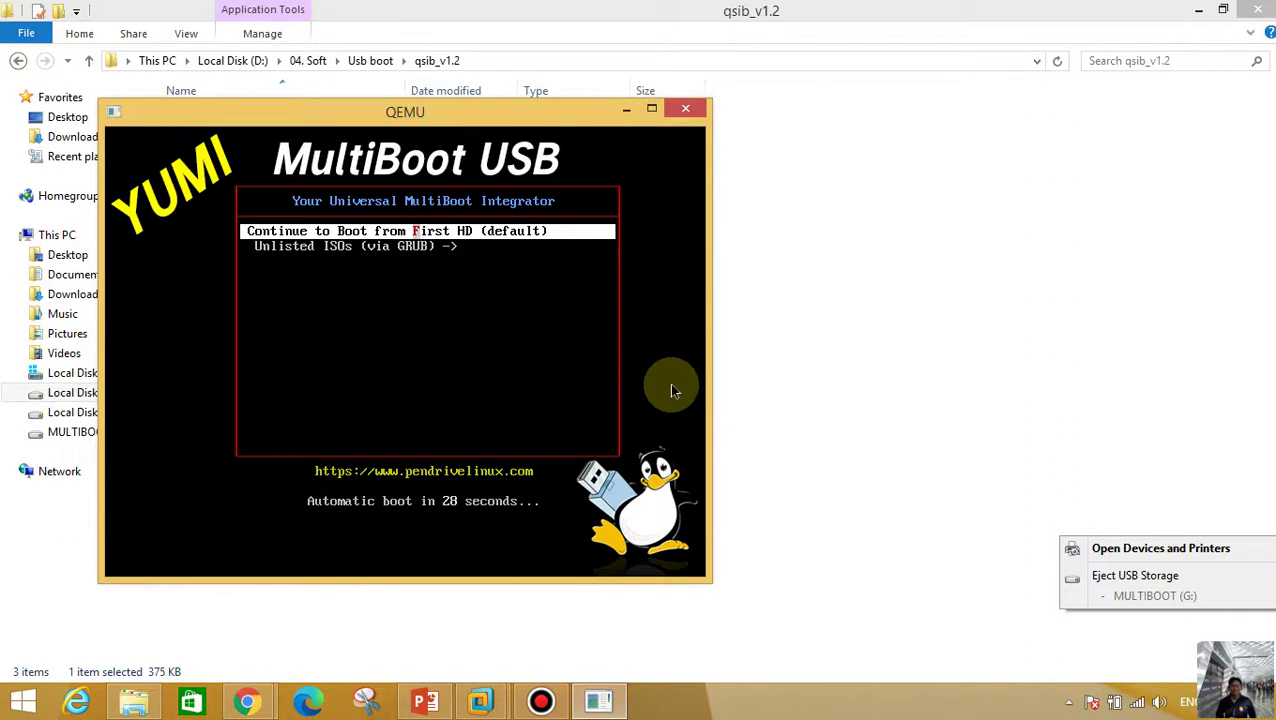
pyautogui.press('Down')
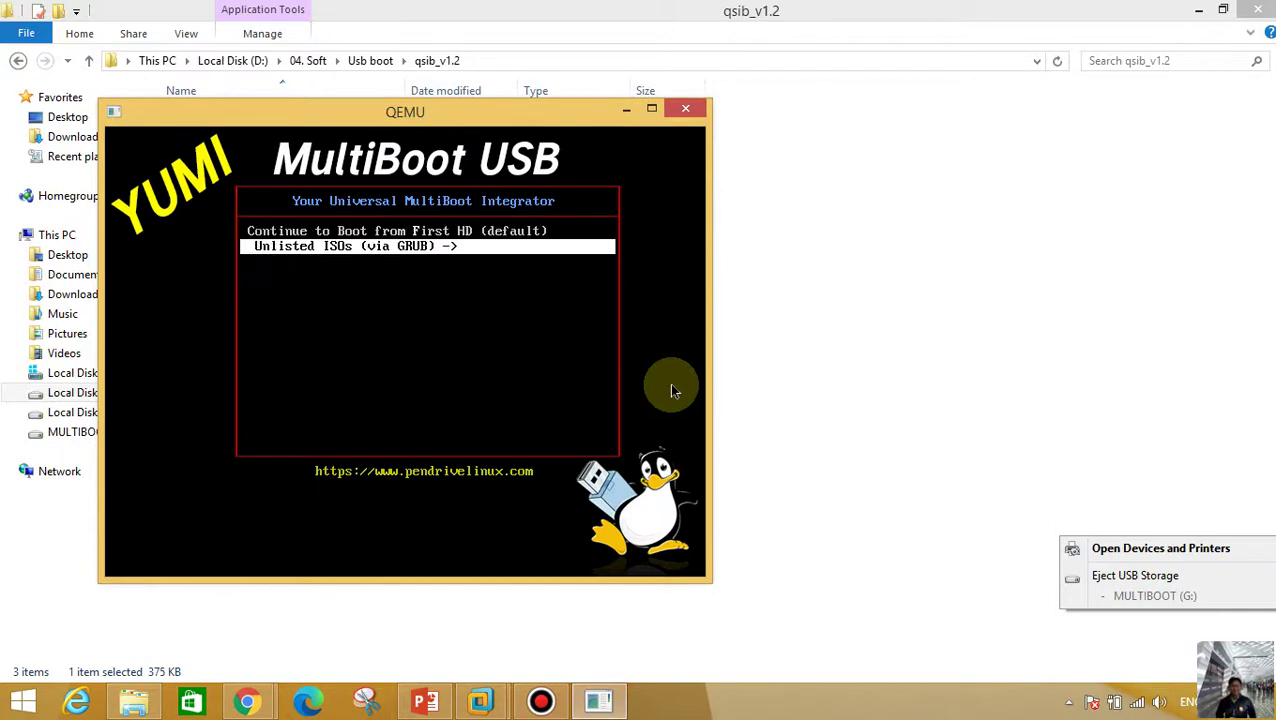
pyautogui.press('Up')
pyautogui.press('Down')
pyautogui.press('Return')
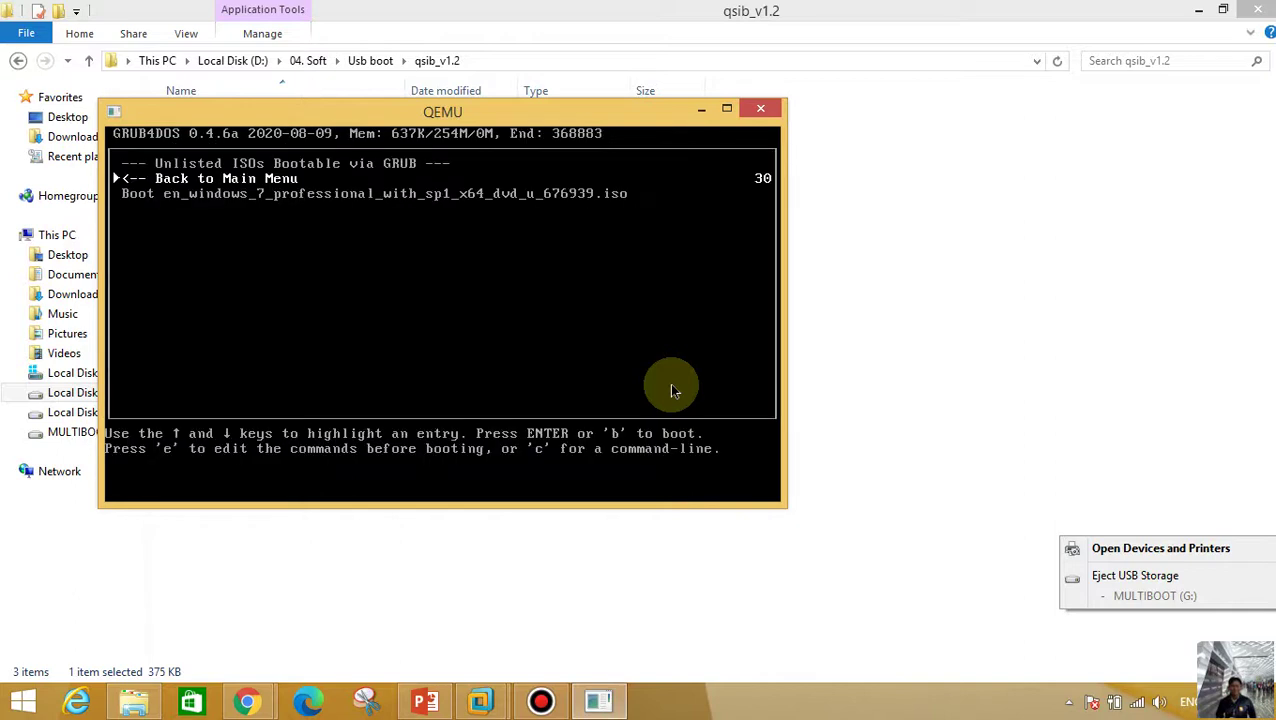
# Step: Boot en_windows_7_professional_with_sp1_x64_dvd_u_676939.iso in QEMU, reposition the window to watch the files load, and close it
pyautogui.press('Down')
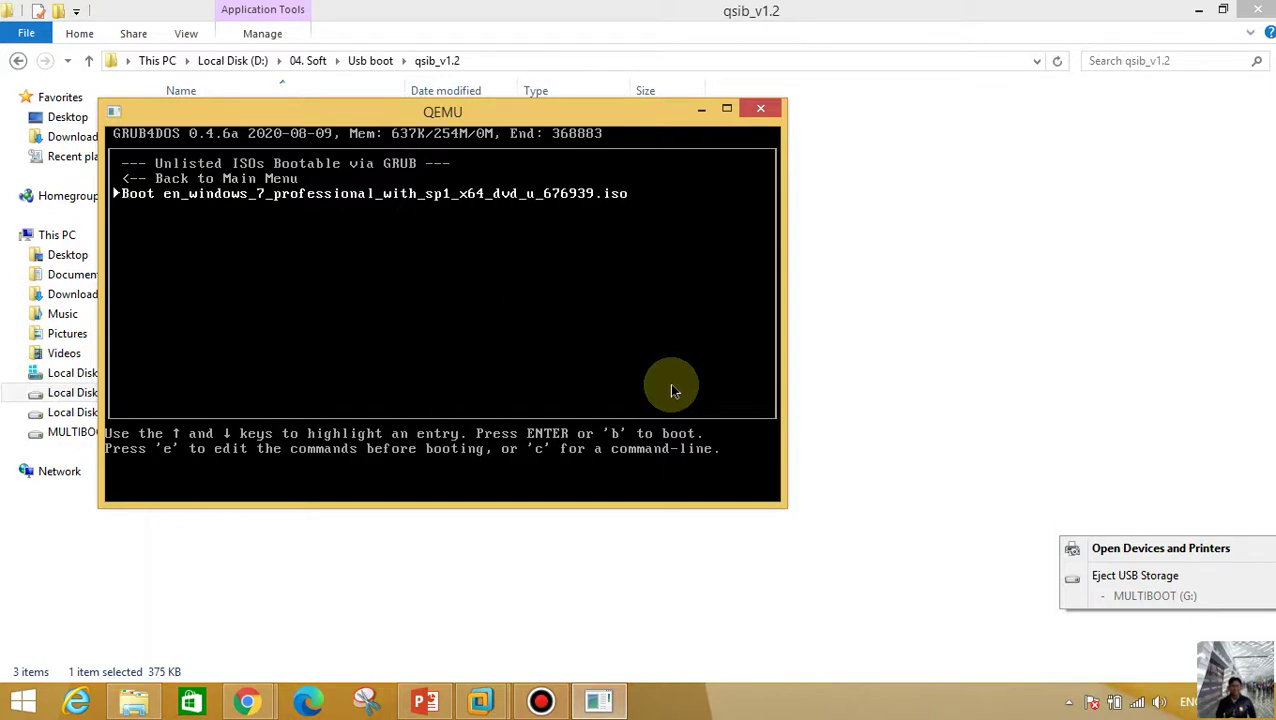
pyautogui.press('Return')
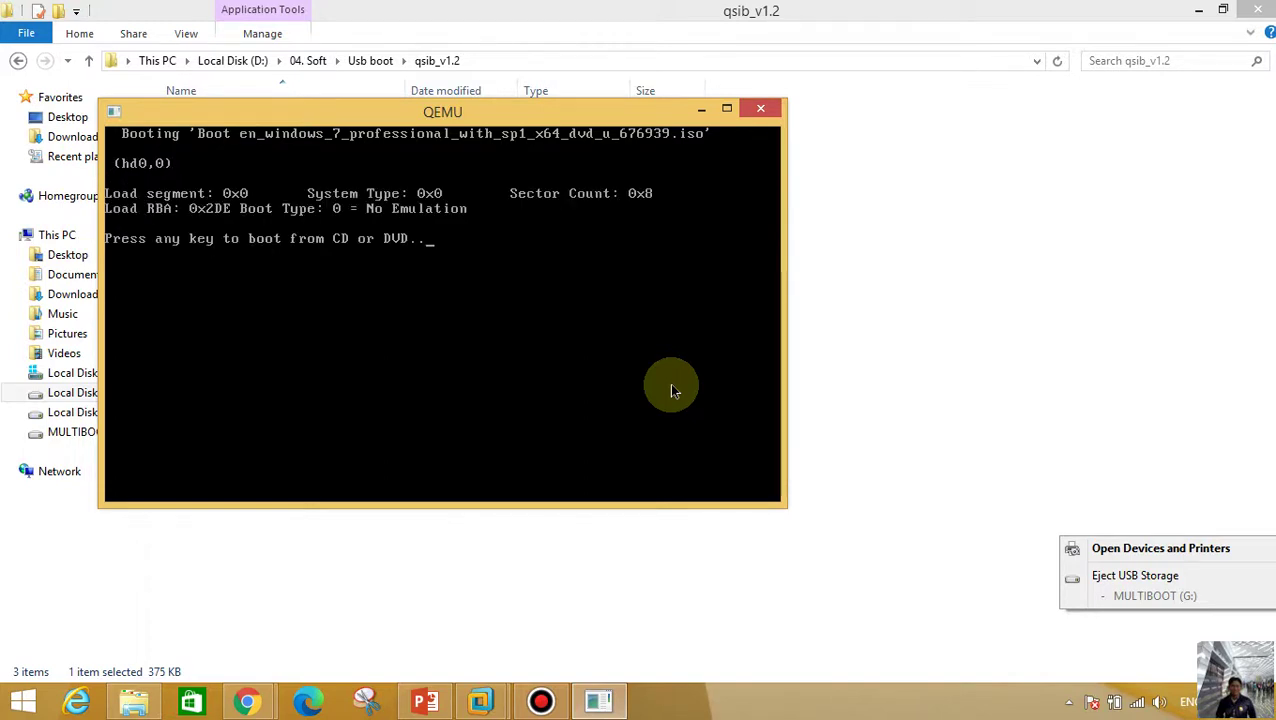
pyautogui.press('Return')
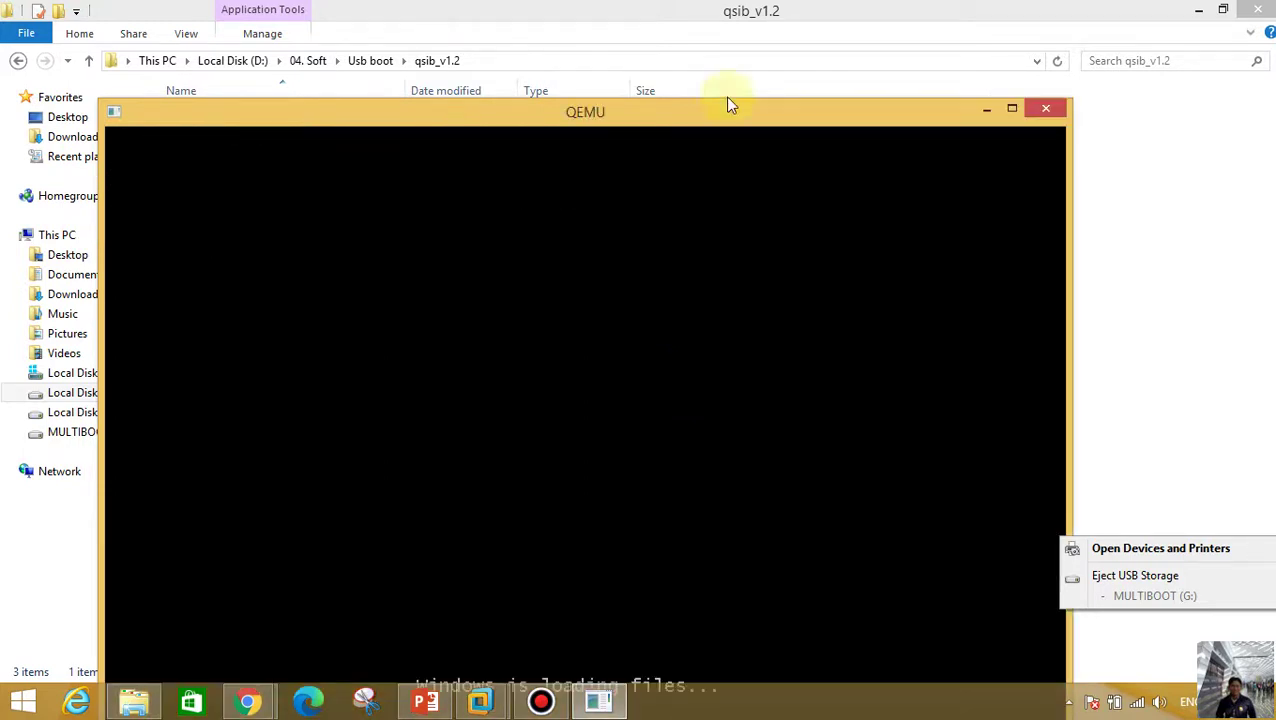
pyautogui.moveTo(740, 122); pyautogui.dragTo(757, 25)
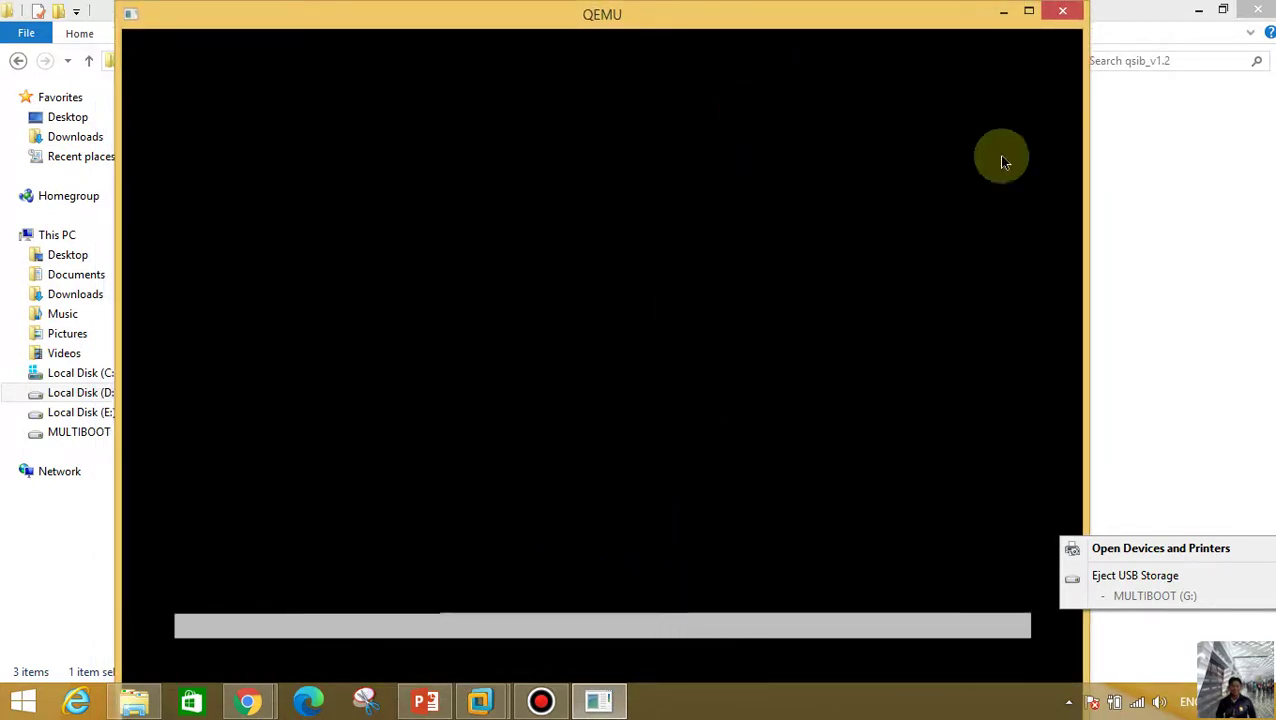
pyautogui.click(1063, 15)
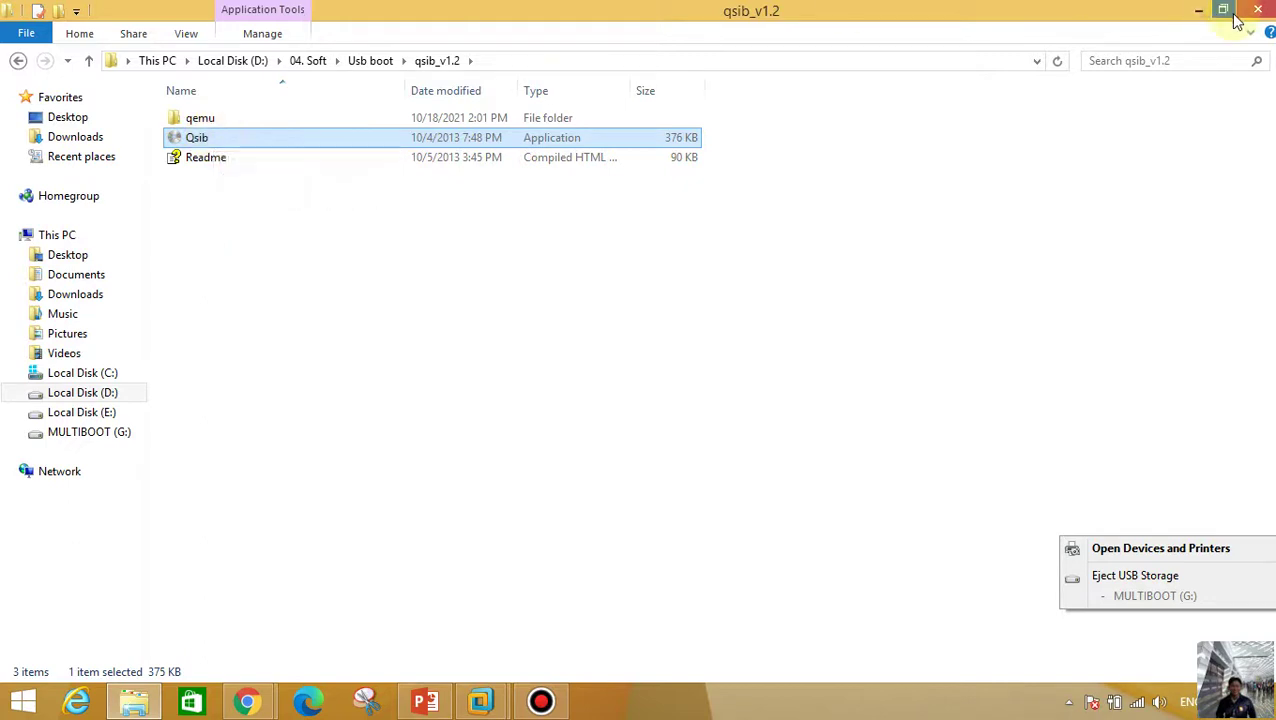
# Step: Show the MULTIBOOT (G:) drive contents in File Explorer, then minimize the window
pyautogui.click(102, 434)
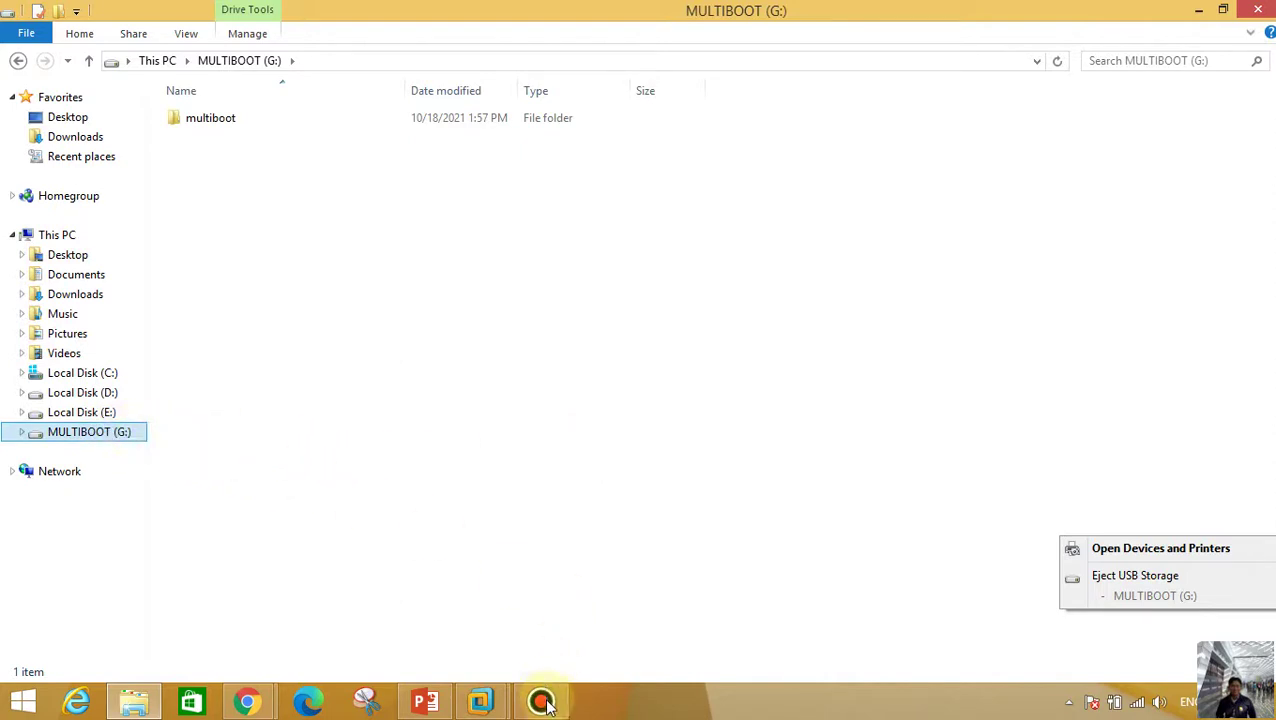
pyautogui.moveTo(546, 706)
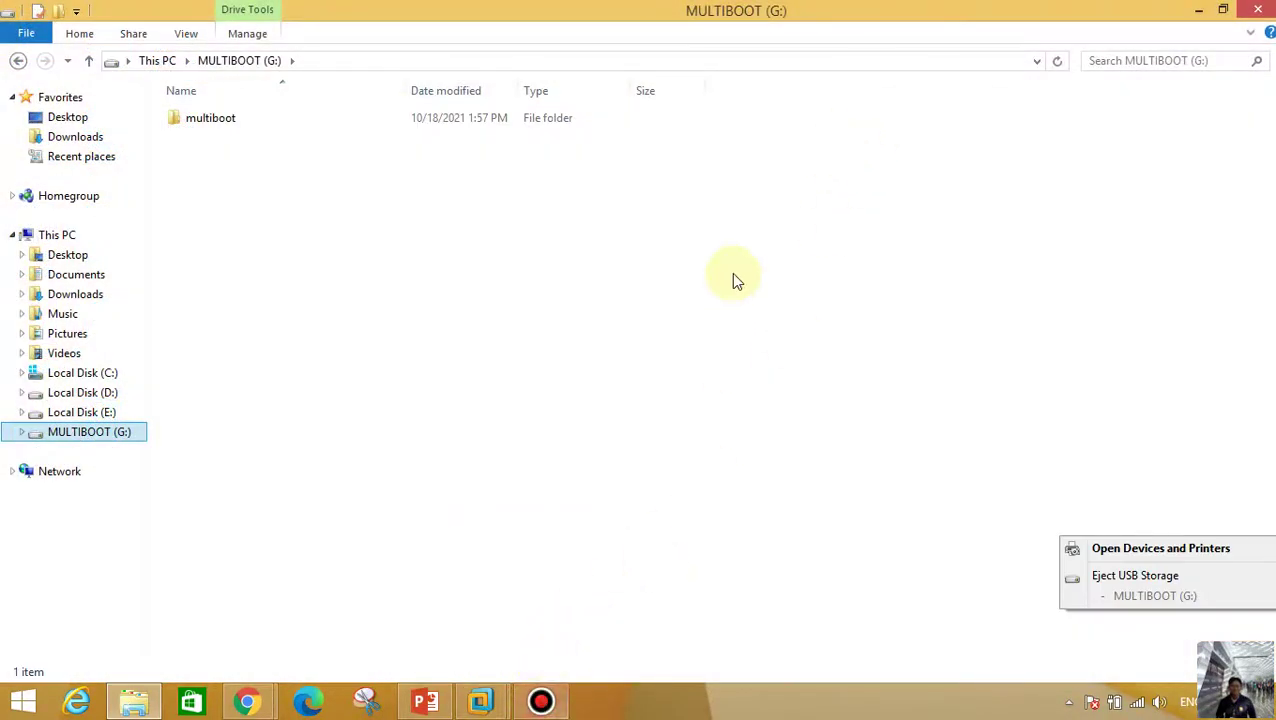
pyautogui.click(1198, 10)
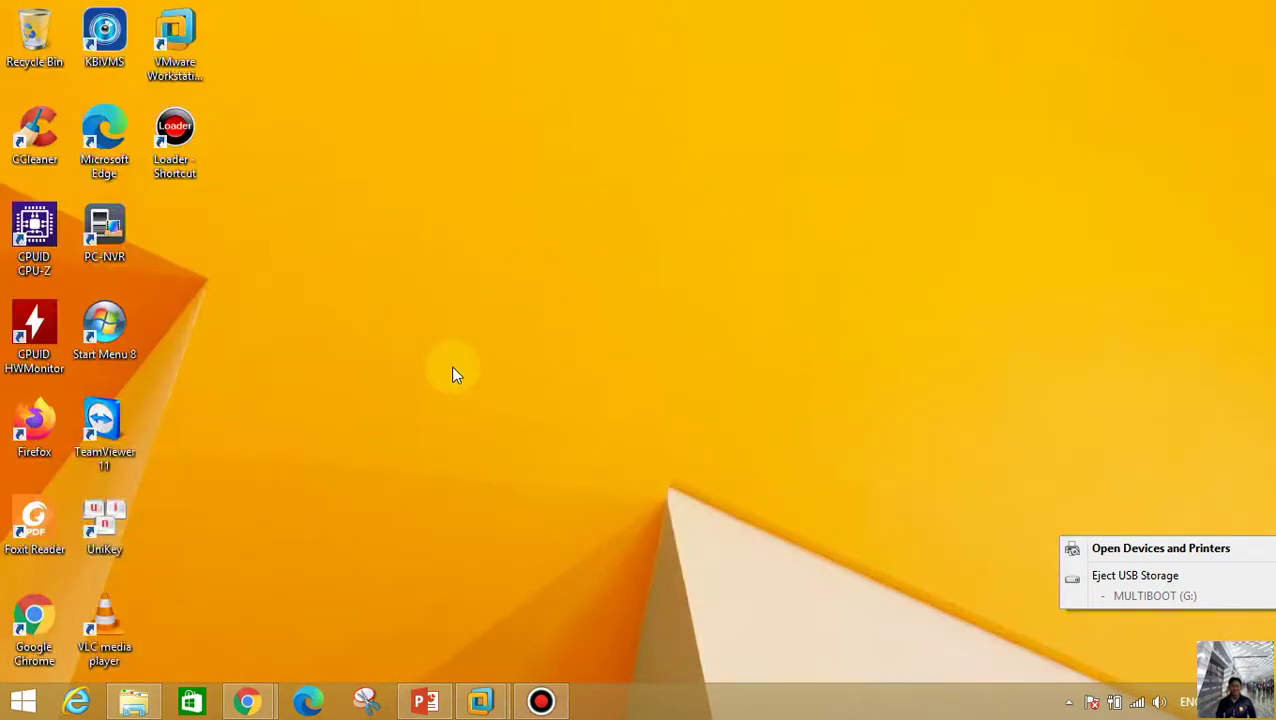
# Step: Switch to the Windows 7 x64 virtual machine in VMware Workstation and shut down its guest system
pyautogui.moveTo(481, 700)
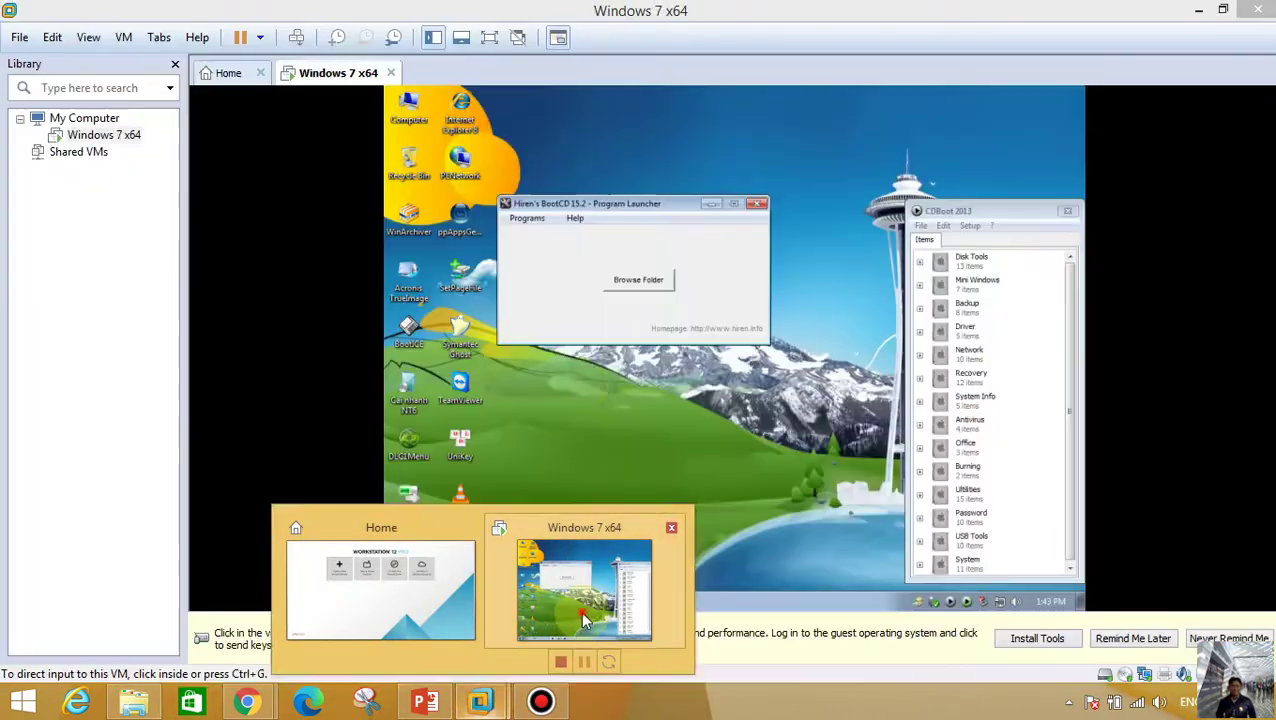
pyautogui.click(580, 610)
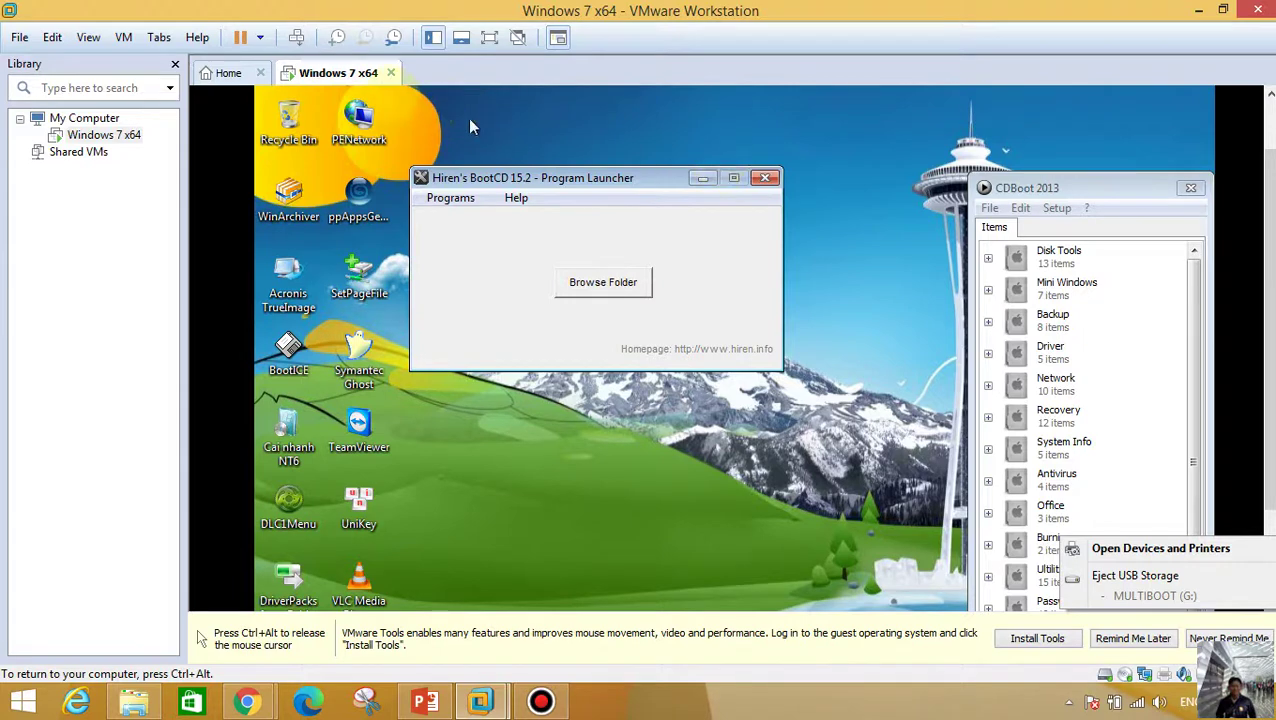
pyautogui.hotkey('ctrl', 'alt')
pyautogui.click(557, 244)
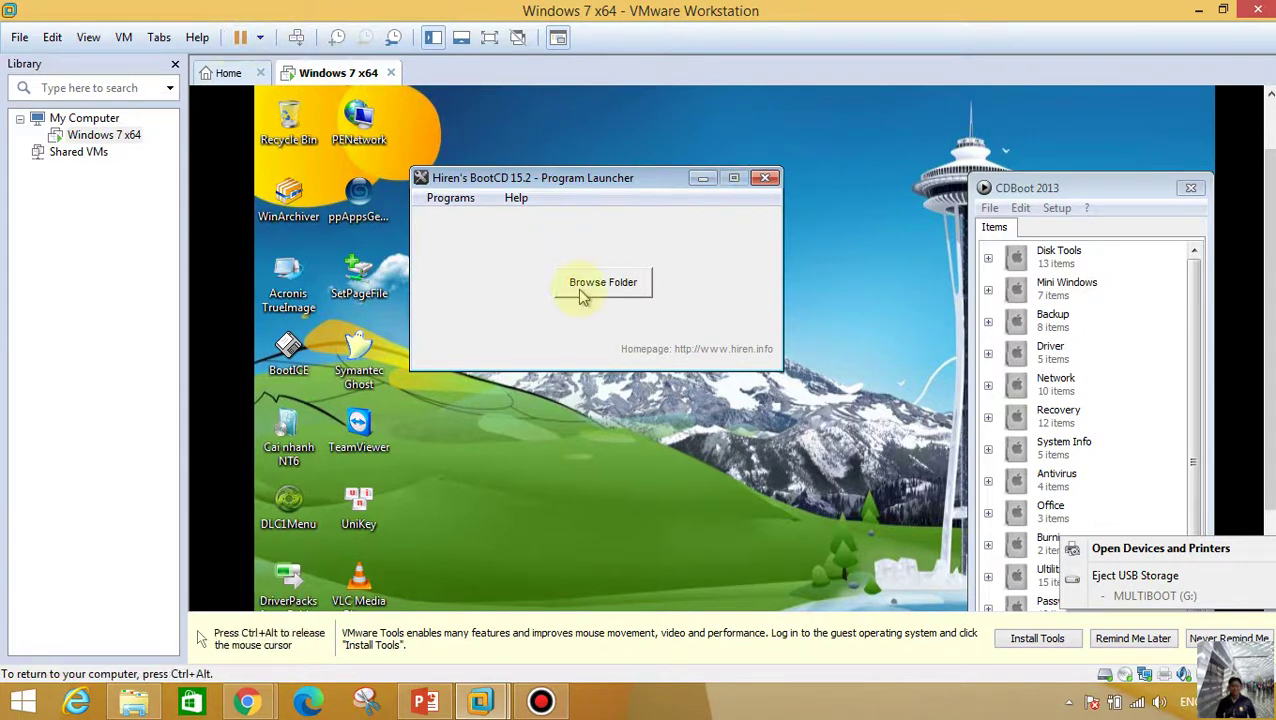
pyautogui.hotkey('ctrl', 'alt')
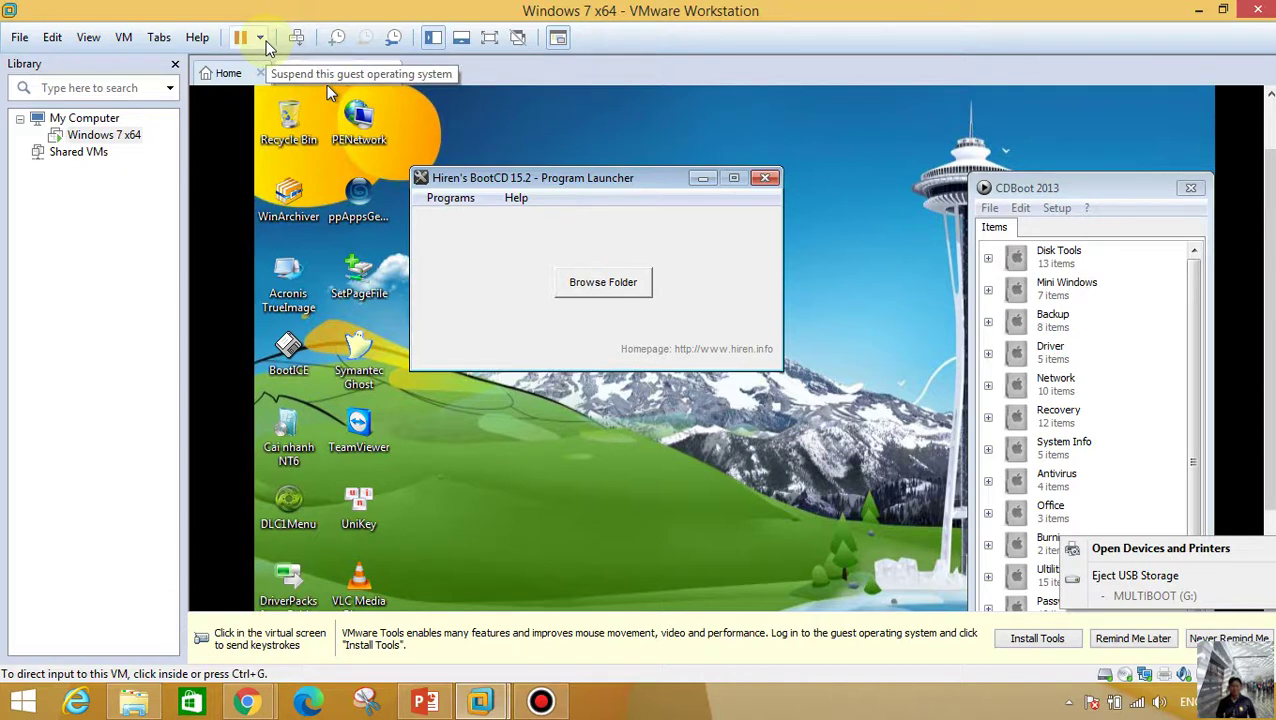
pyautogui.click(261, 38)
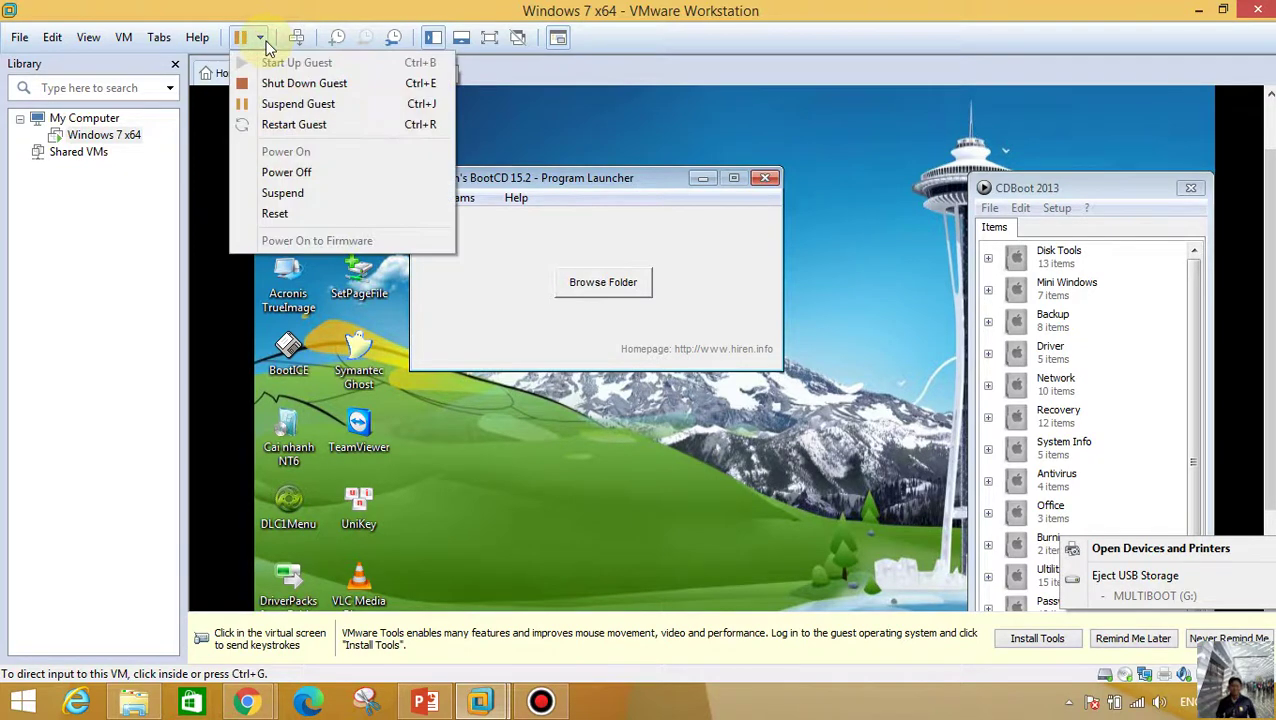
pyautogui.click(282, 87)
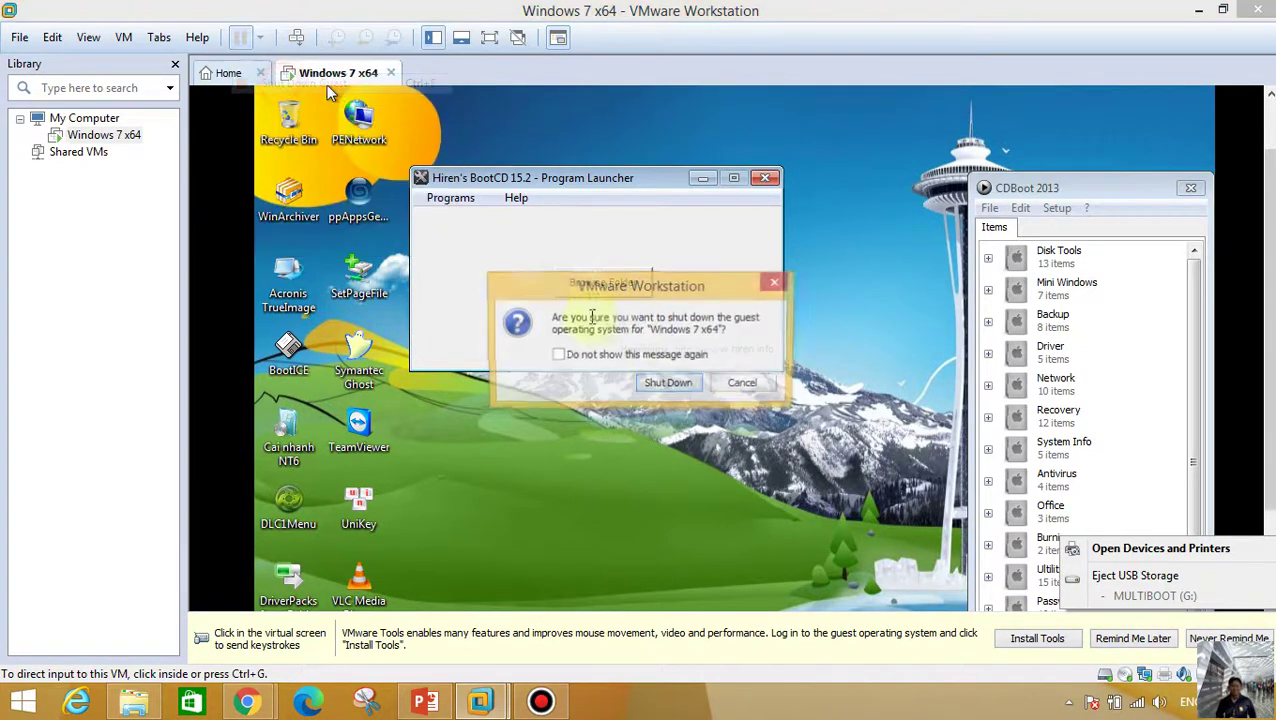
pyautogui.click(667, 383)
pyautogui.hotkey('ctrl', 'alt')
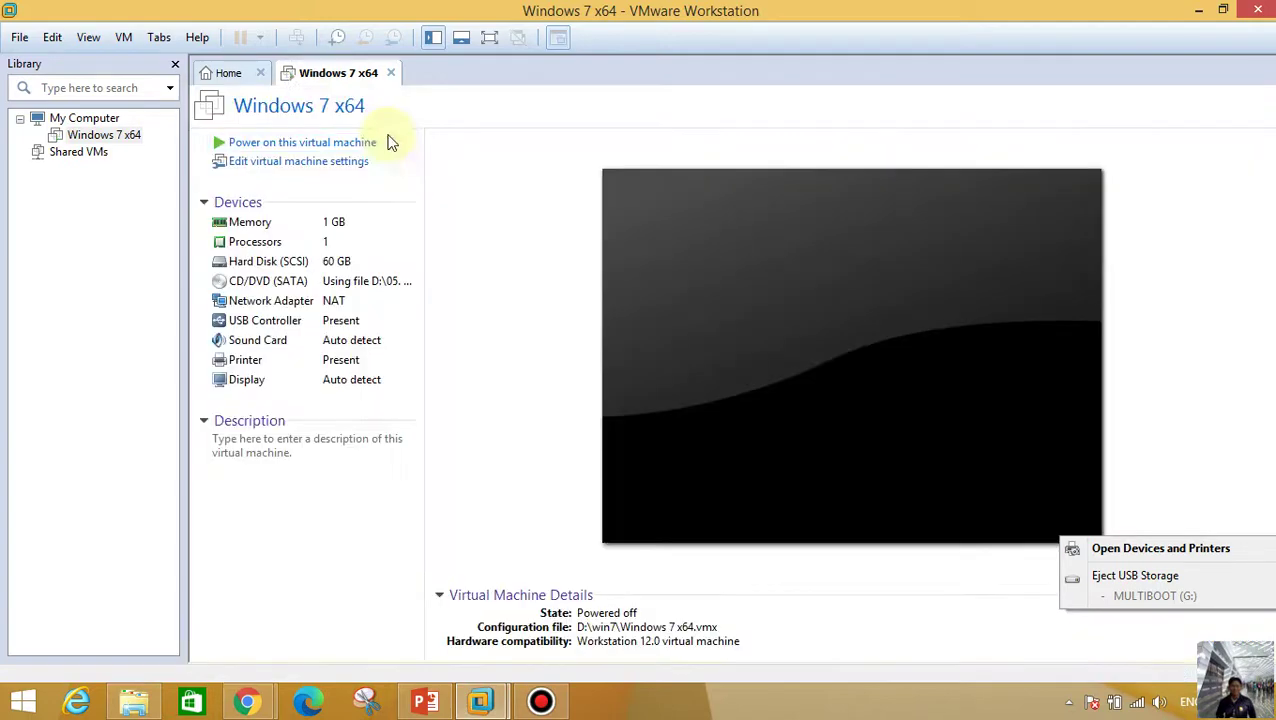
# Step: Switch to File Explorer and view the multiboot folder on the MULTIBOOT (G:) drive
pyautogui.click(133, 700)
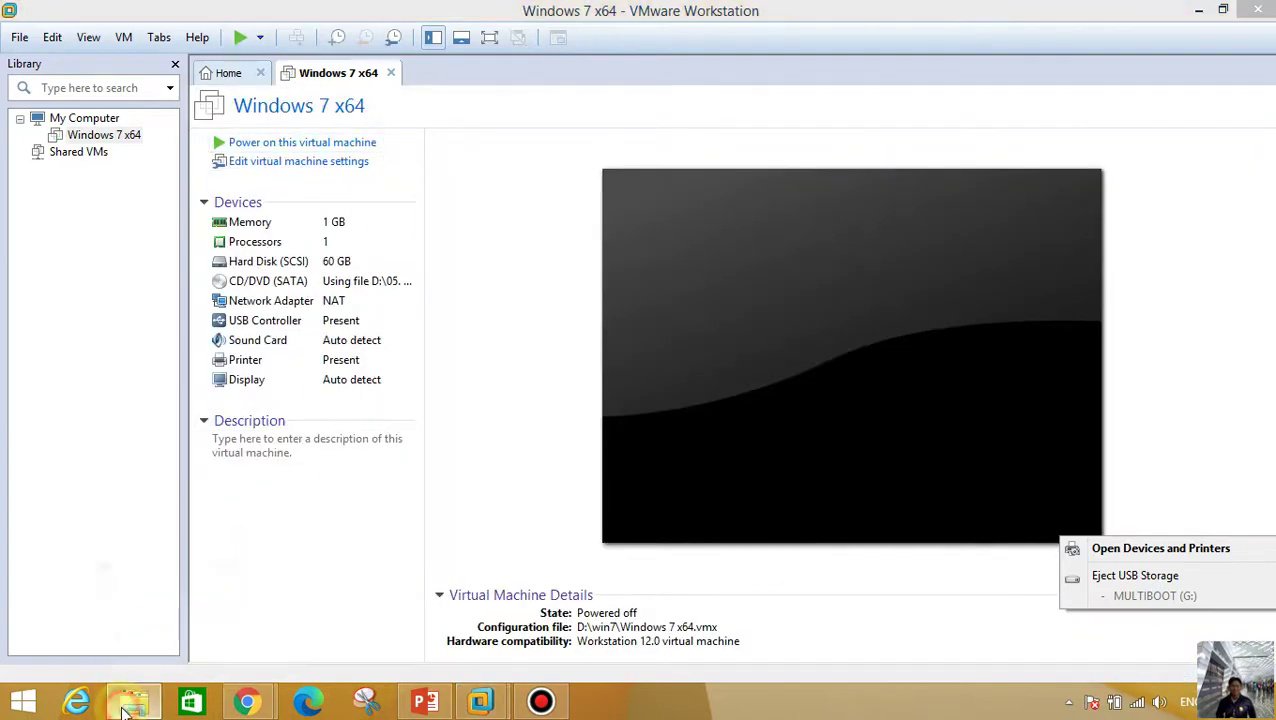
pyautogui.click(110, 435)
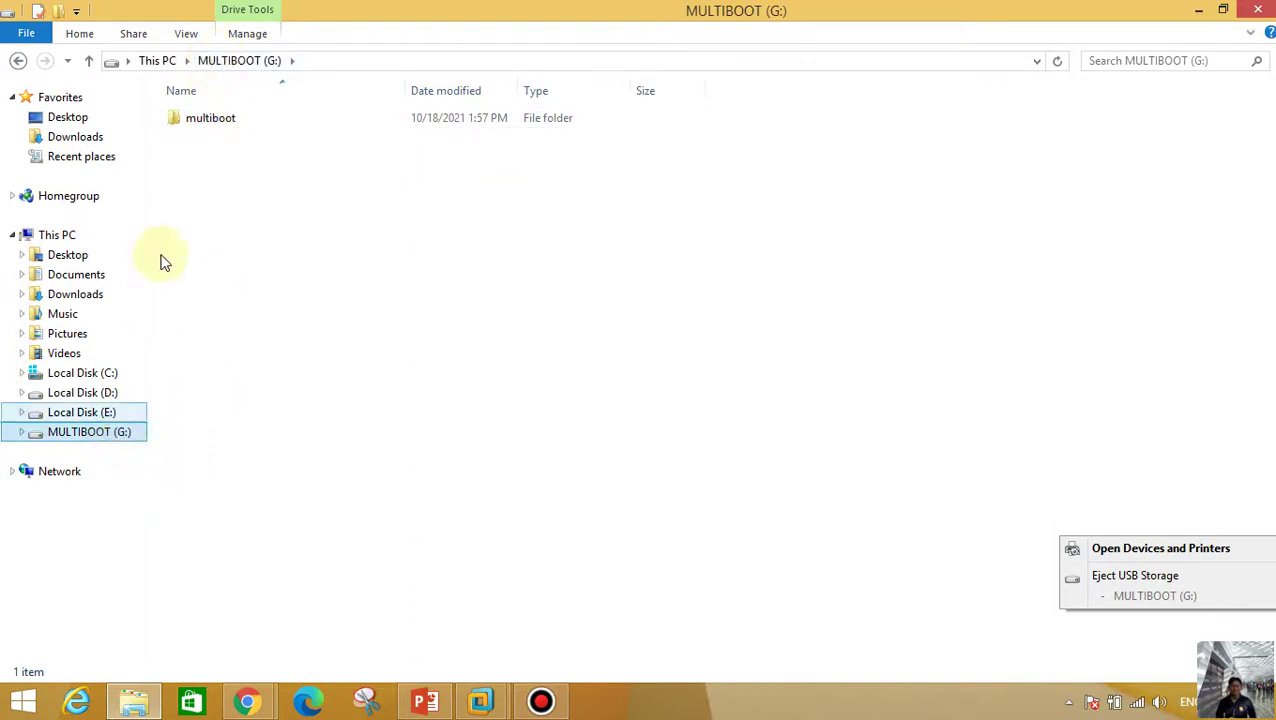
pyautogui.click(208, 125)
pyautogui.click(100, 436)
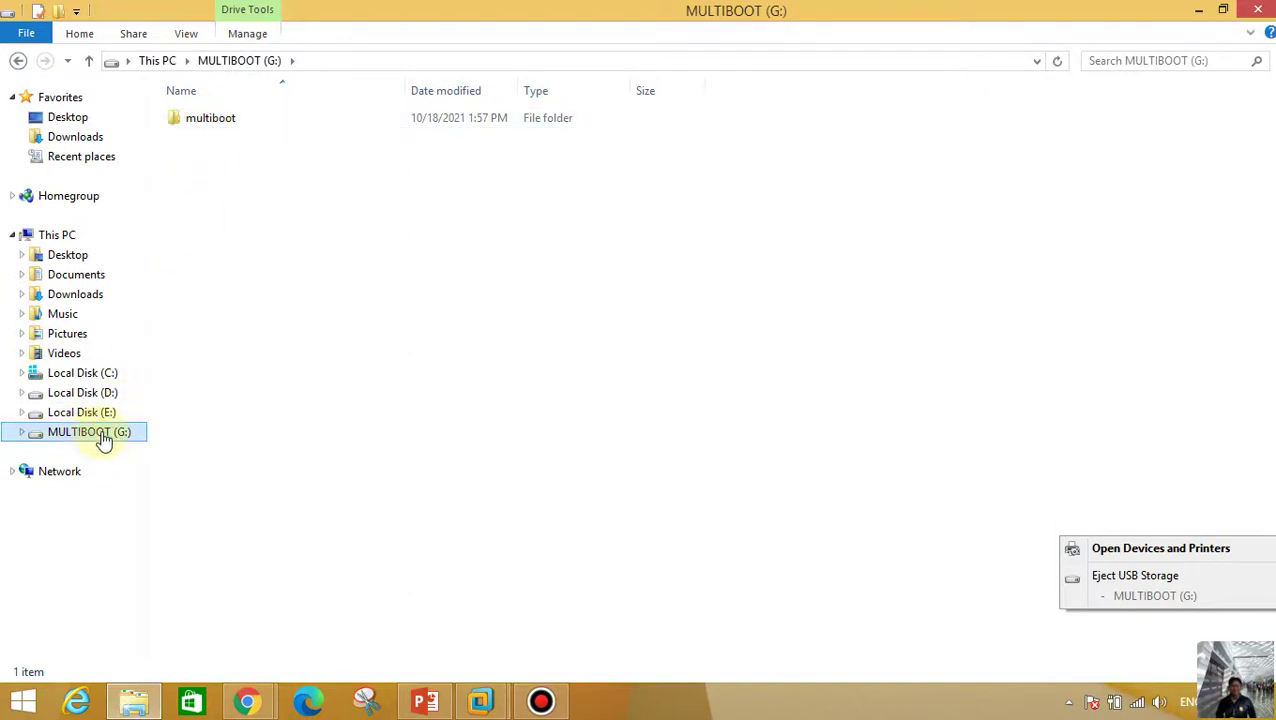
# Step: Switch to VMware Workstation and set the Windows 7 x64 machine's CD/DVD drive to the ISO image en_windows_7_professional_with_sp1_x64_dvd_u_676939
pyautogui.moveTo(480, 700)
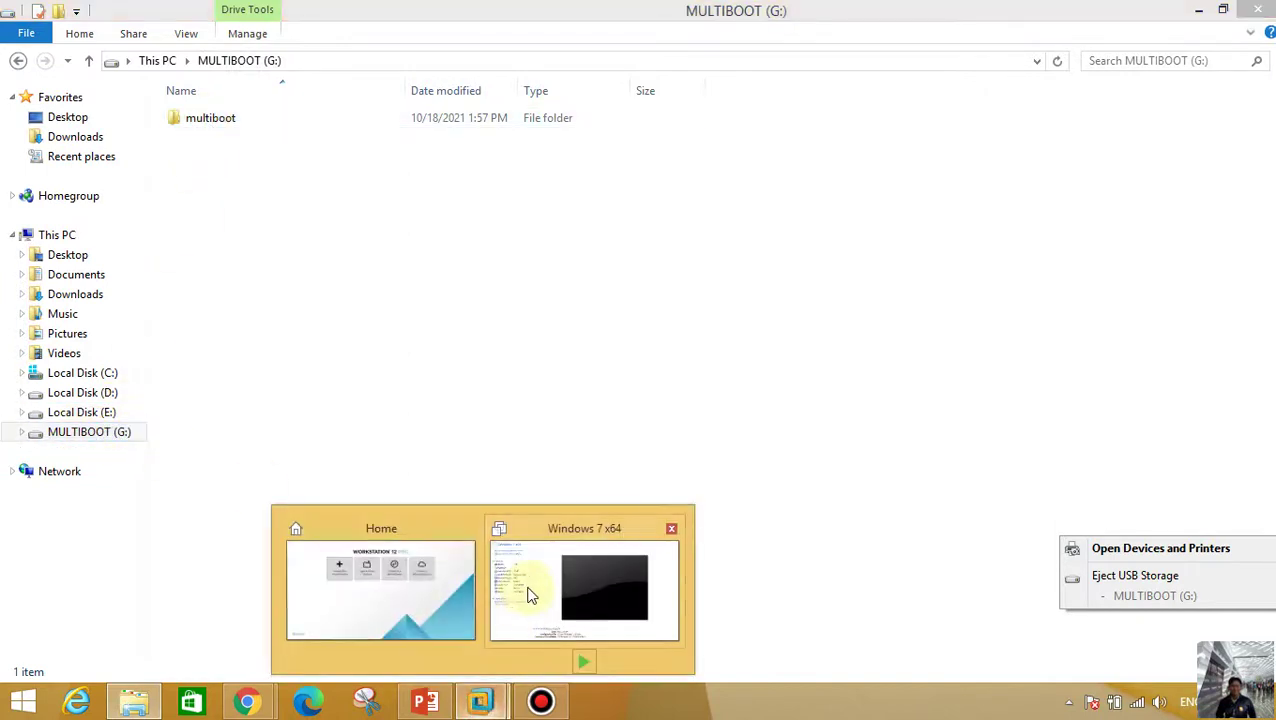
pyautogui.click(521, 588)
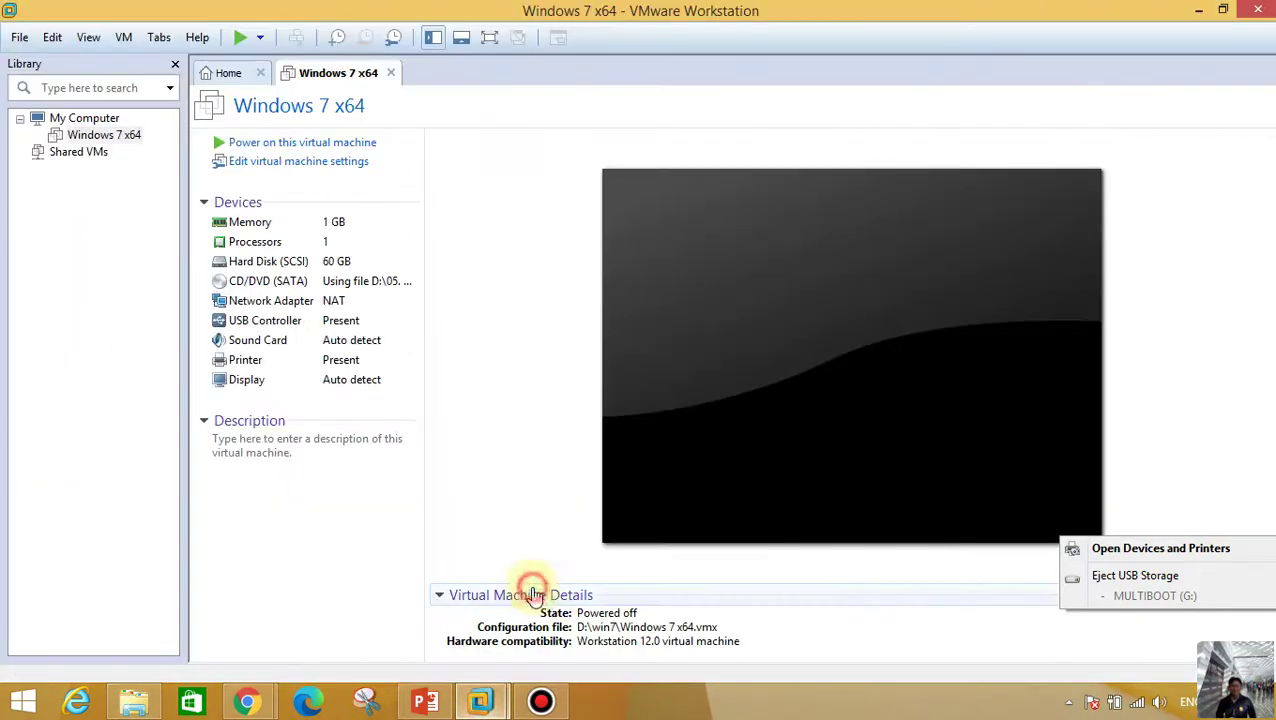
pyautogui.click(308, 163)
pyautogui.click(412, 192)
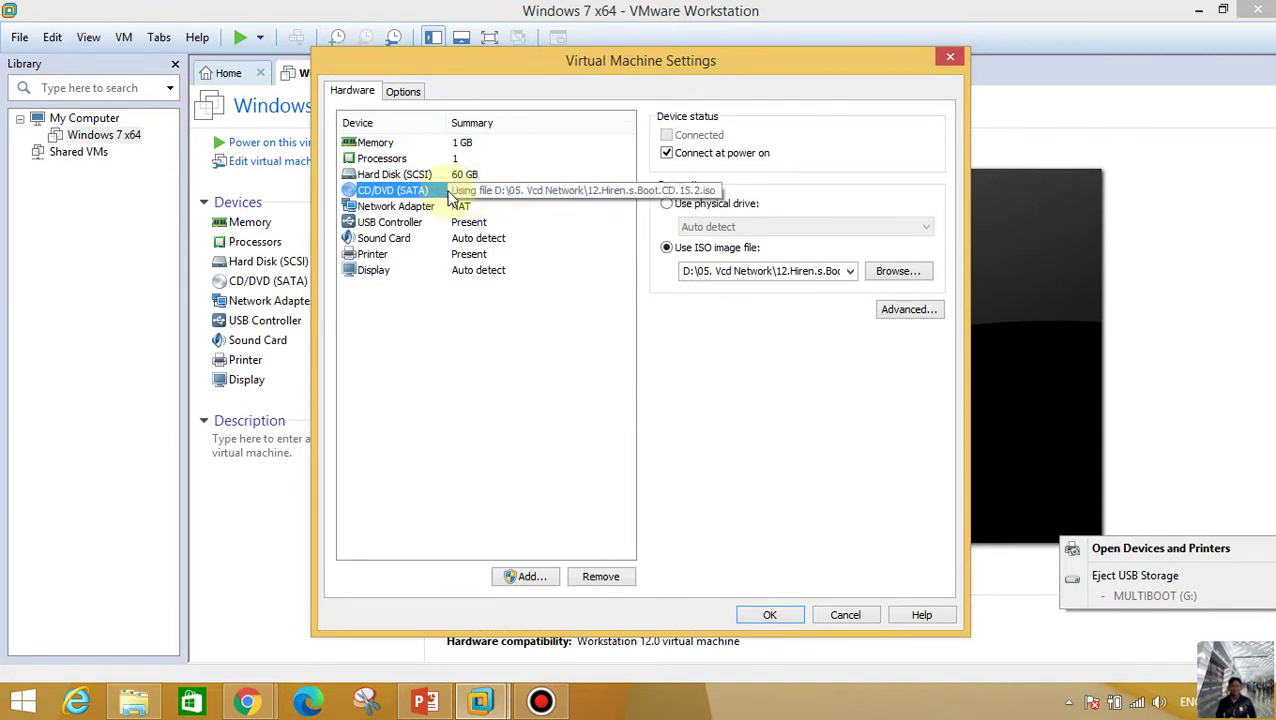
pyautogui.click(905, 278)
pyautogui.click(710, 324)
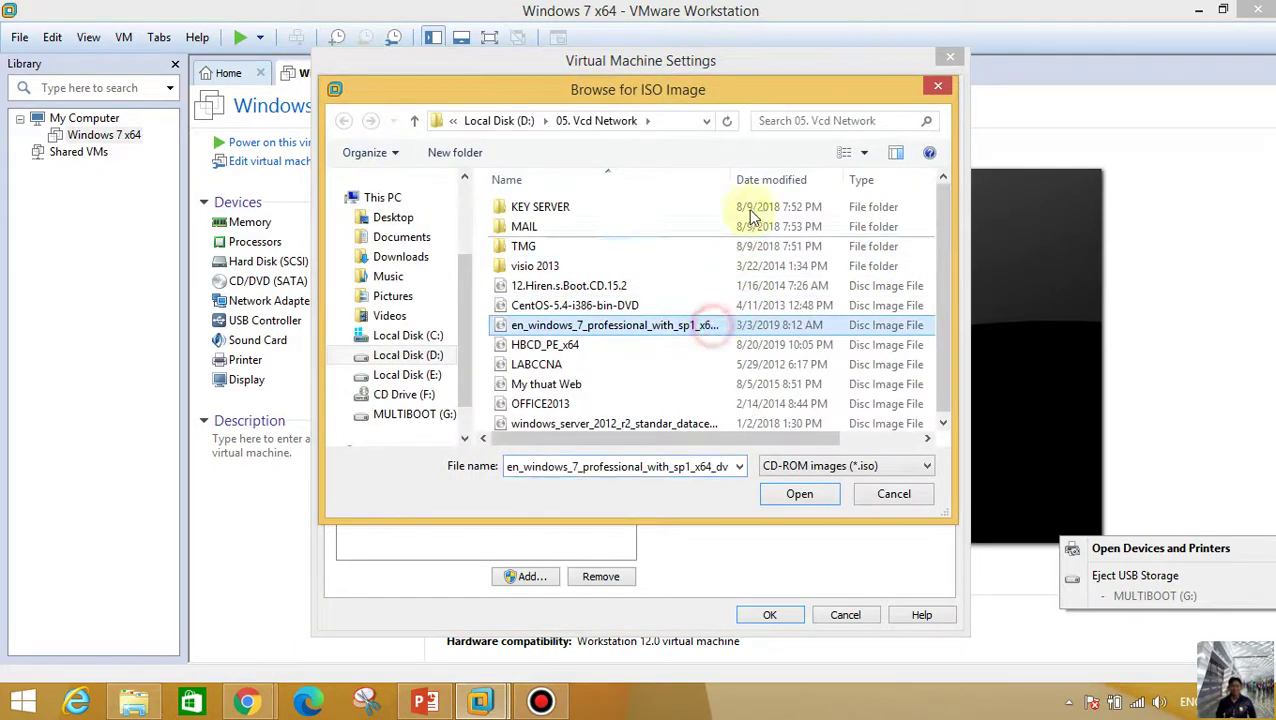
pyautogui.moveTo(731, 182); pyautogui.dragTo(850, 182)
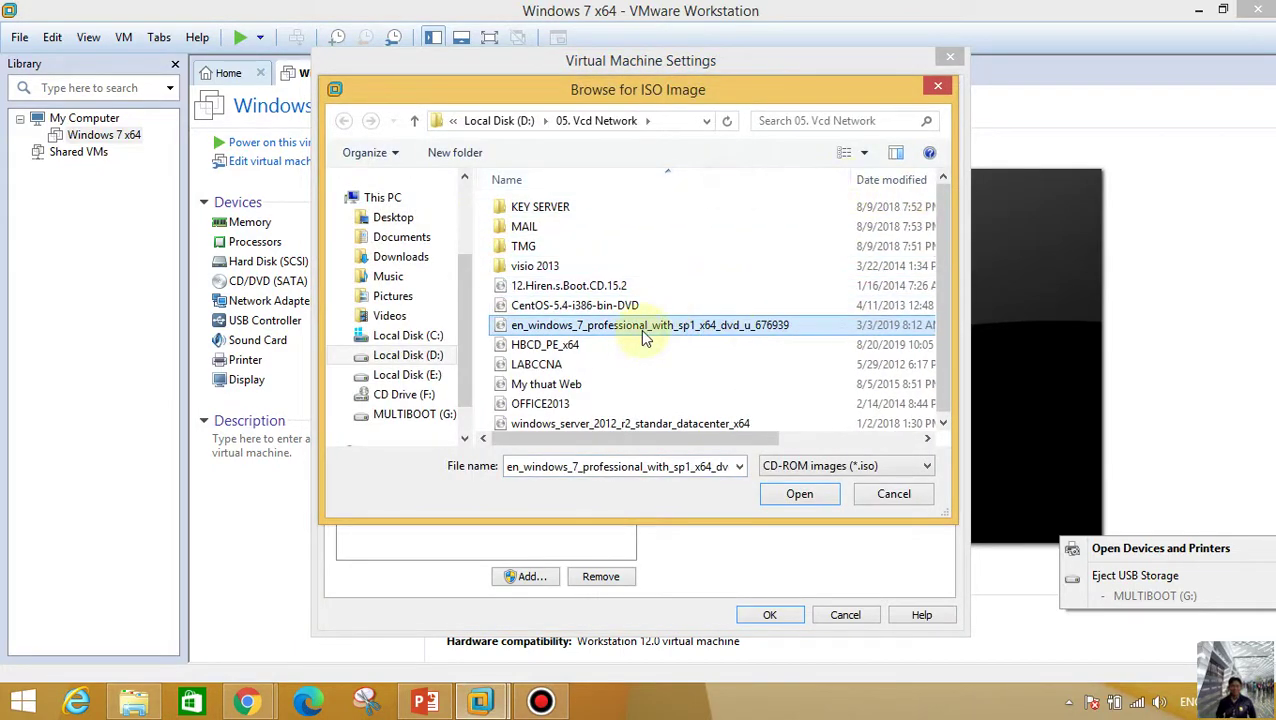
pyautogui.click(790, 494)
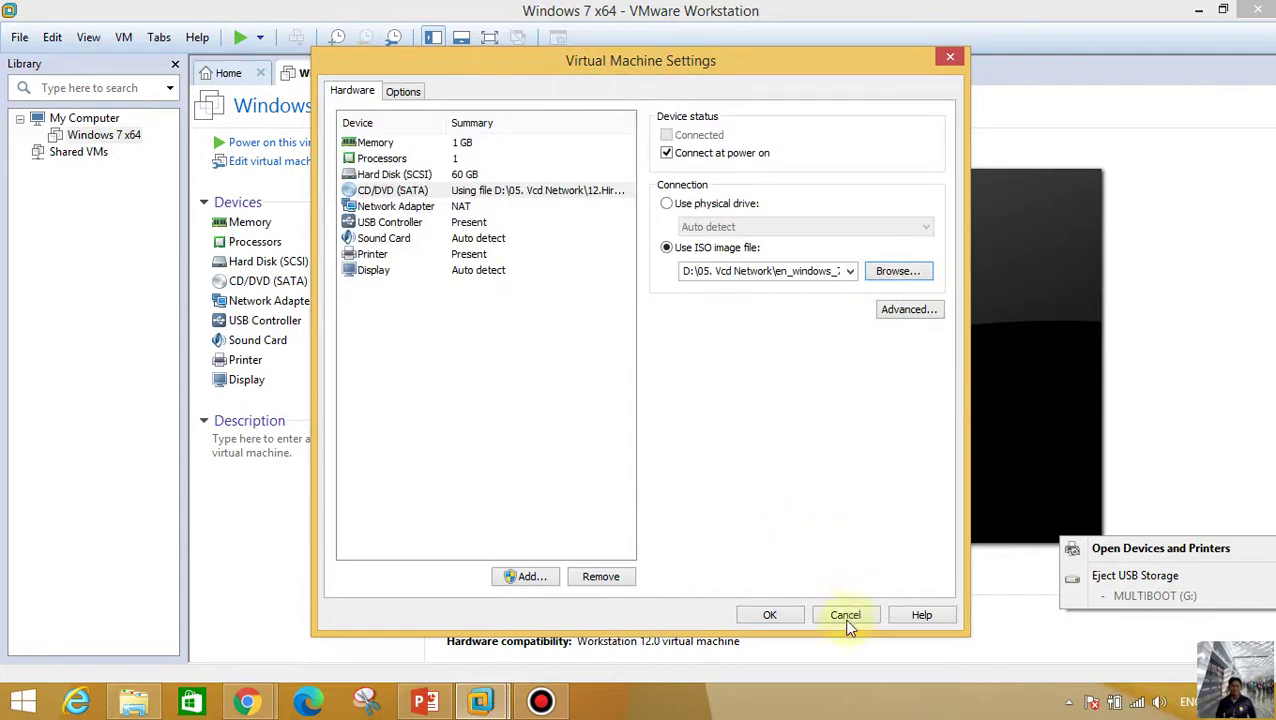
pyautogui.click(779, 617)
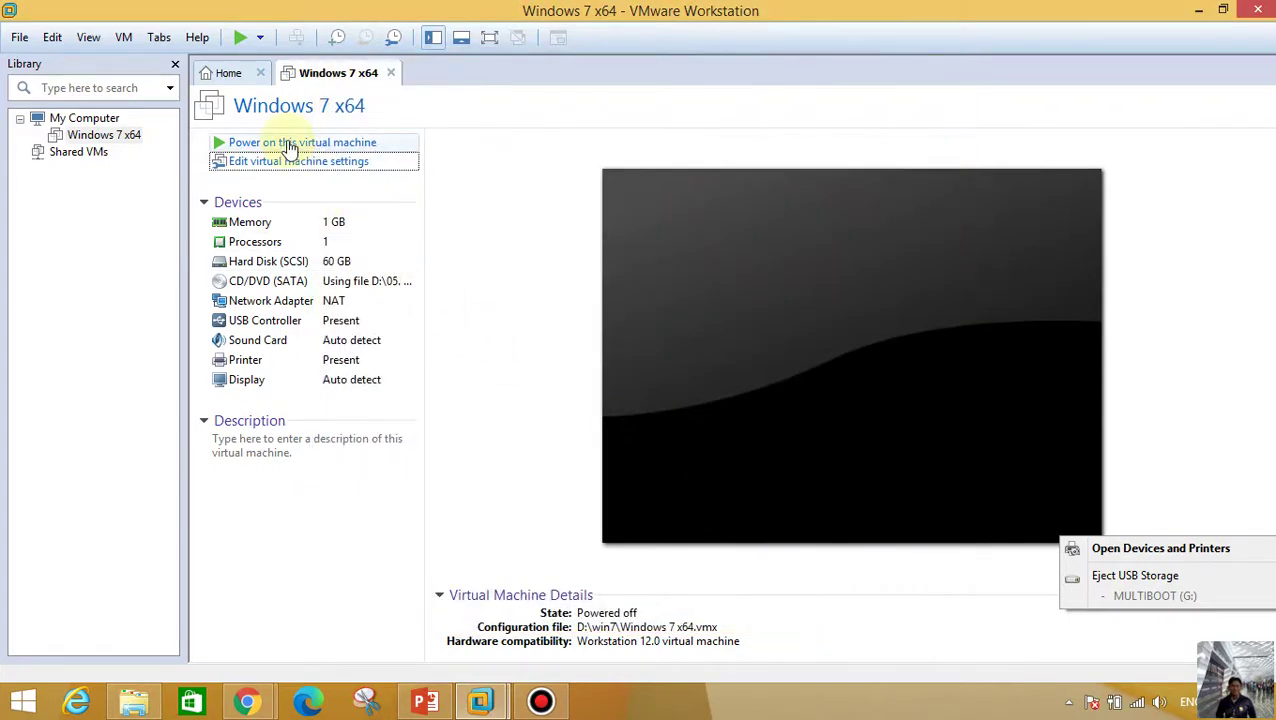
# Step: Power on the Windows 7 x64 virtual machine and boot it from the CD/DVD image
pyautogui.click(290, 147)
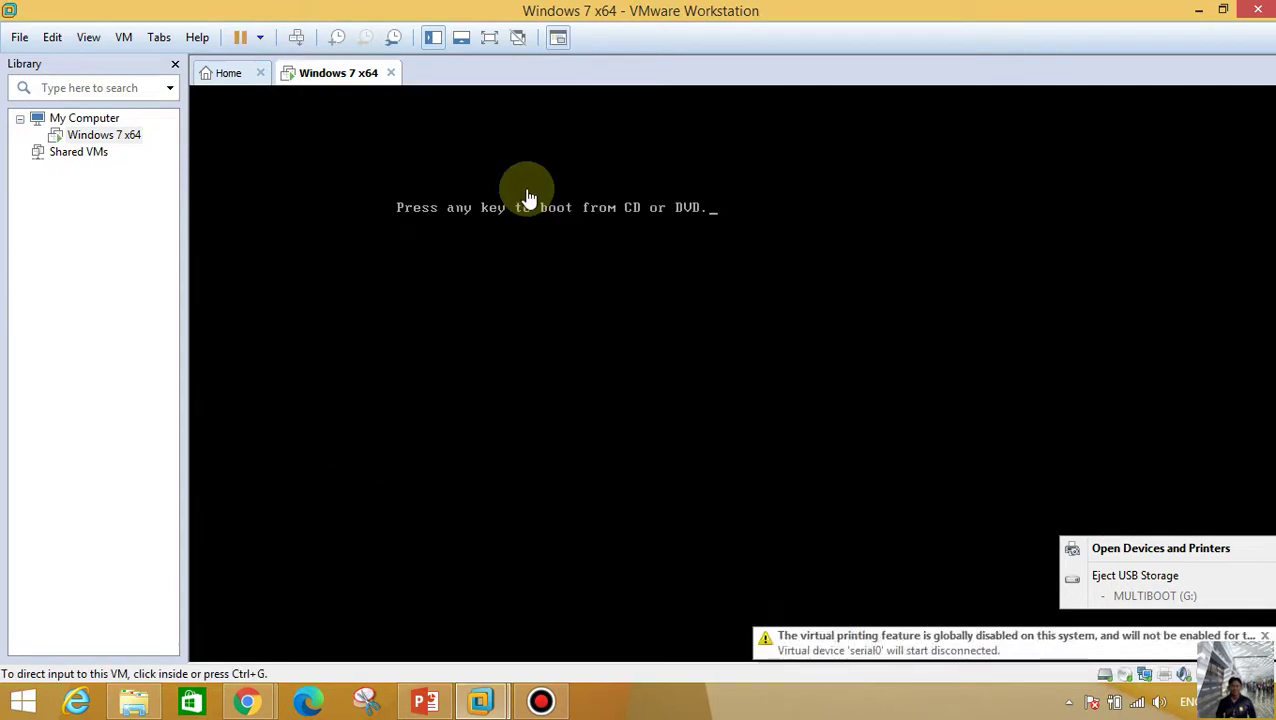
pyautogui.click(684, 304)
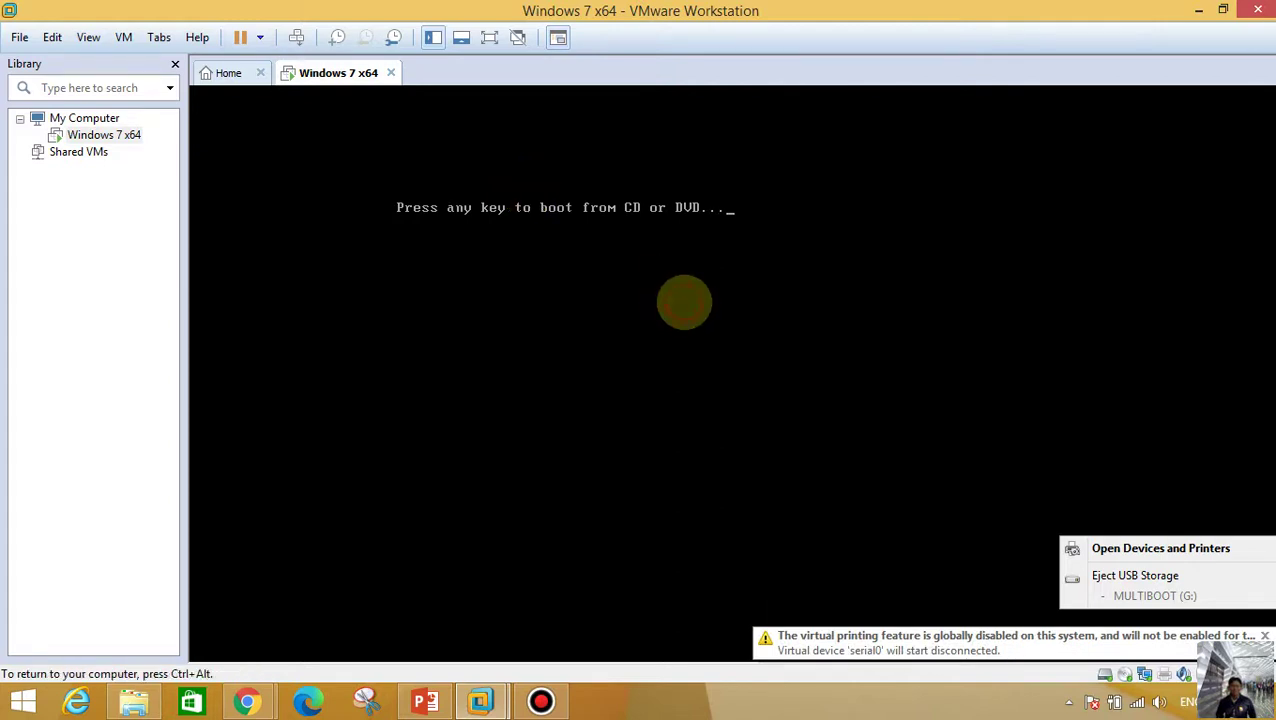
pyautogui.press('Return')
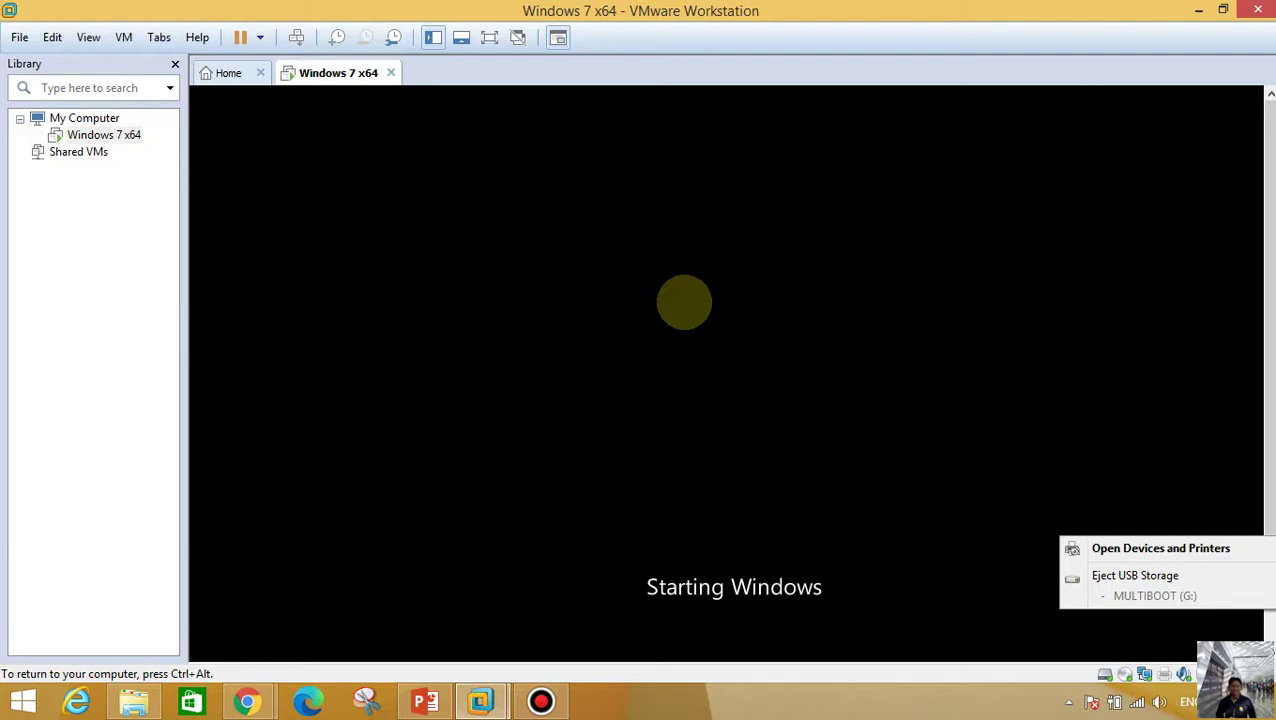
# Step: Release input from the Windows 7 x64 virtual machine and shut down its guest system, confirming the shutdown
pyautogui.hotkey('ctrl', 'alt')
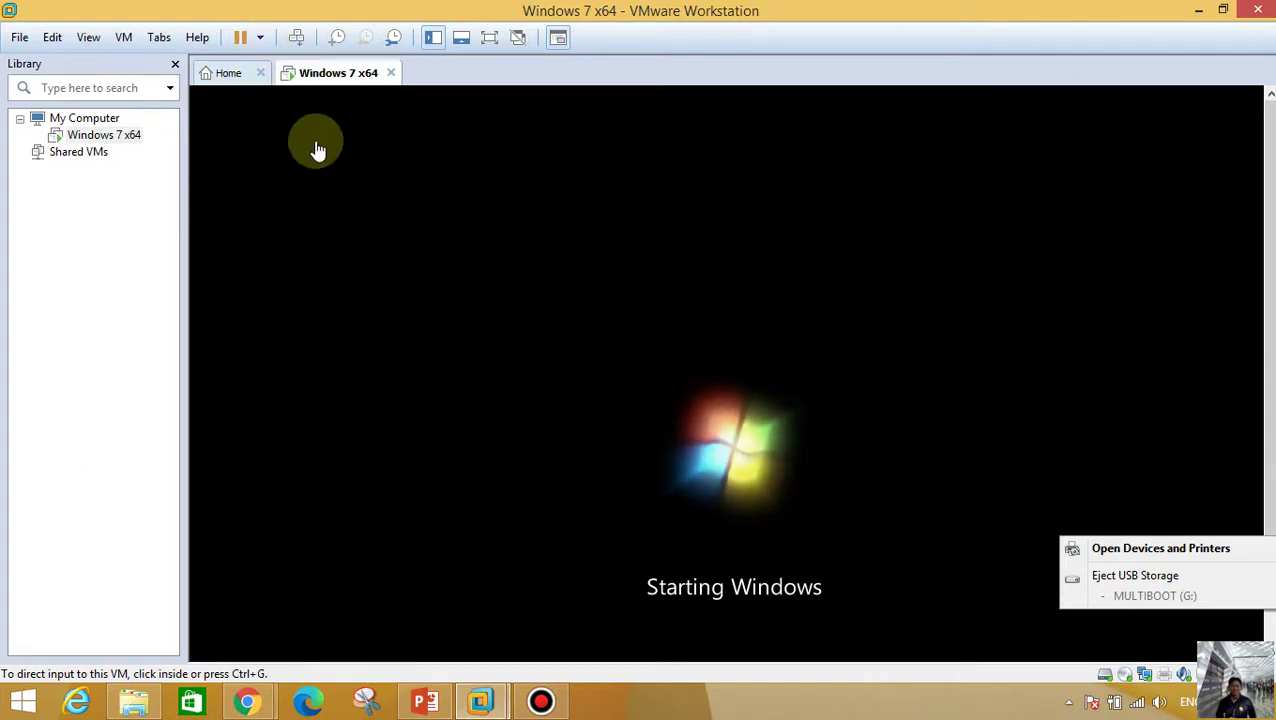
pyautogui.click(258, 37)
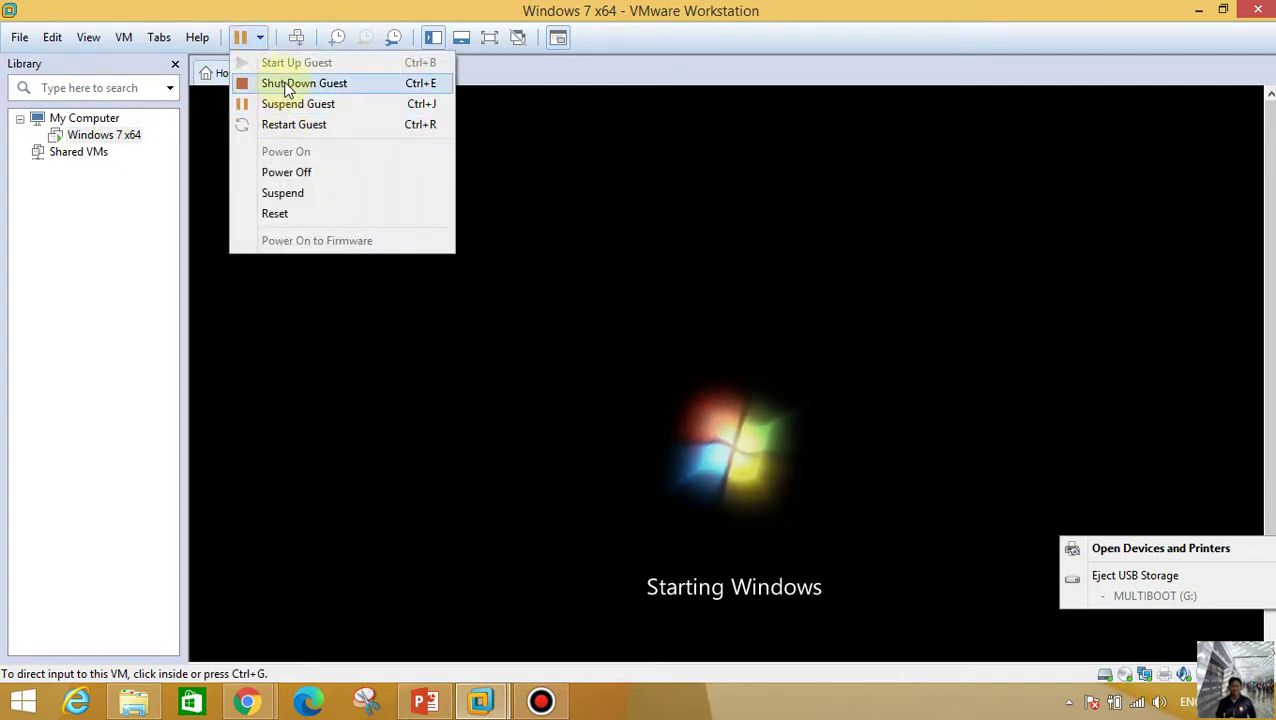
pyautogui.click(287, 90)
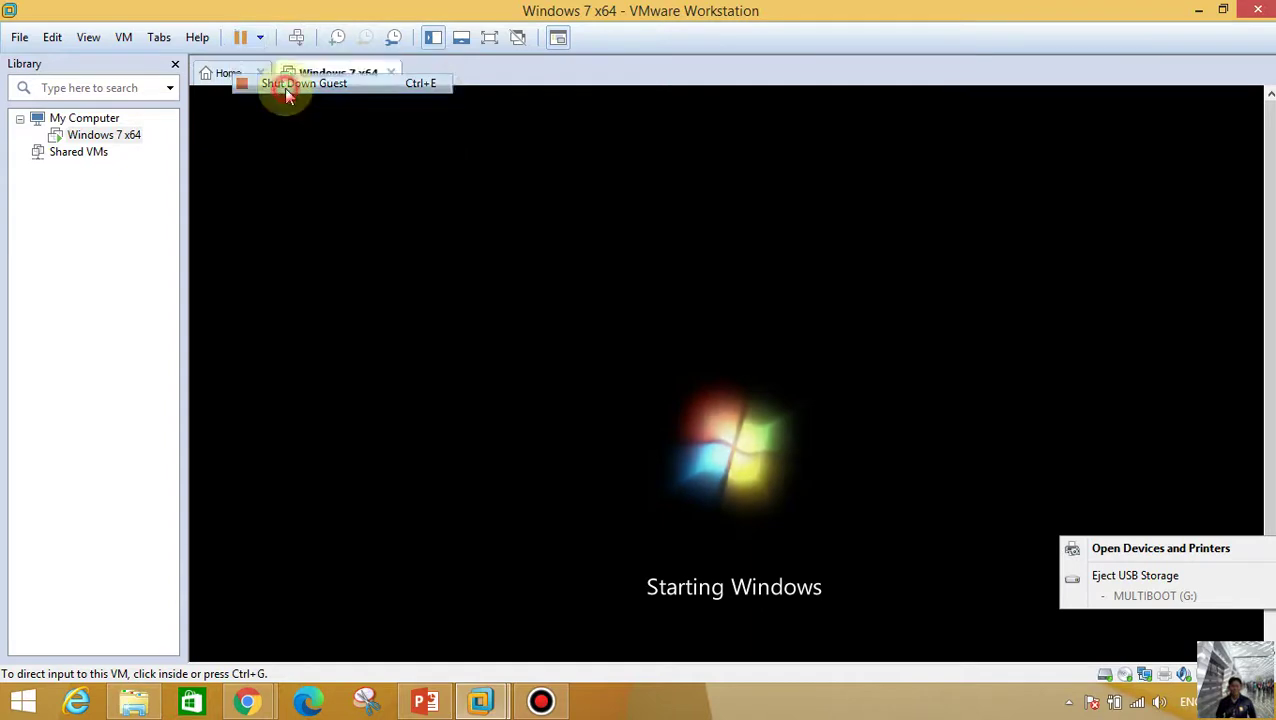
pyautogui.click(670, 383)
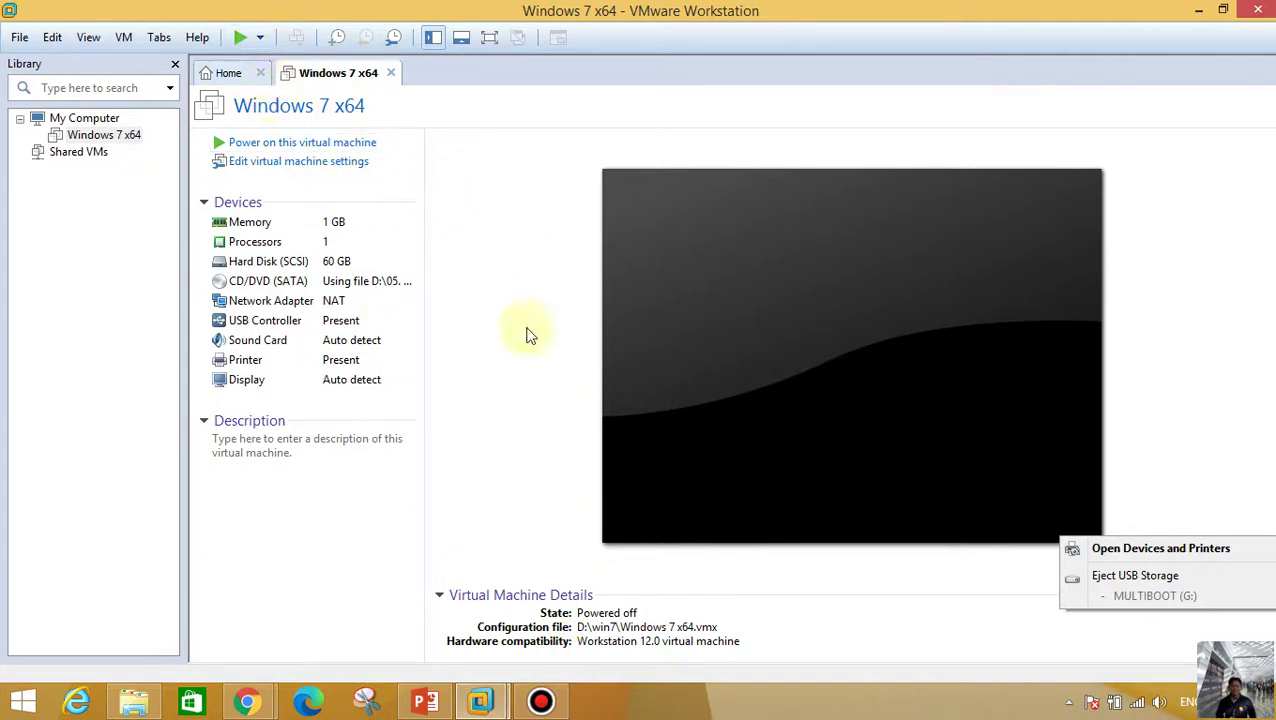
pyautogui.click(541, 705)
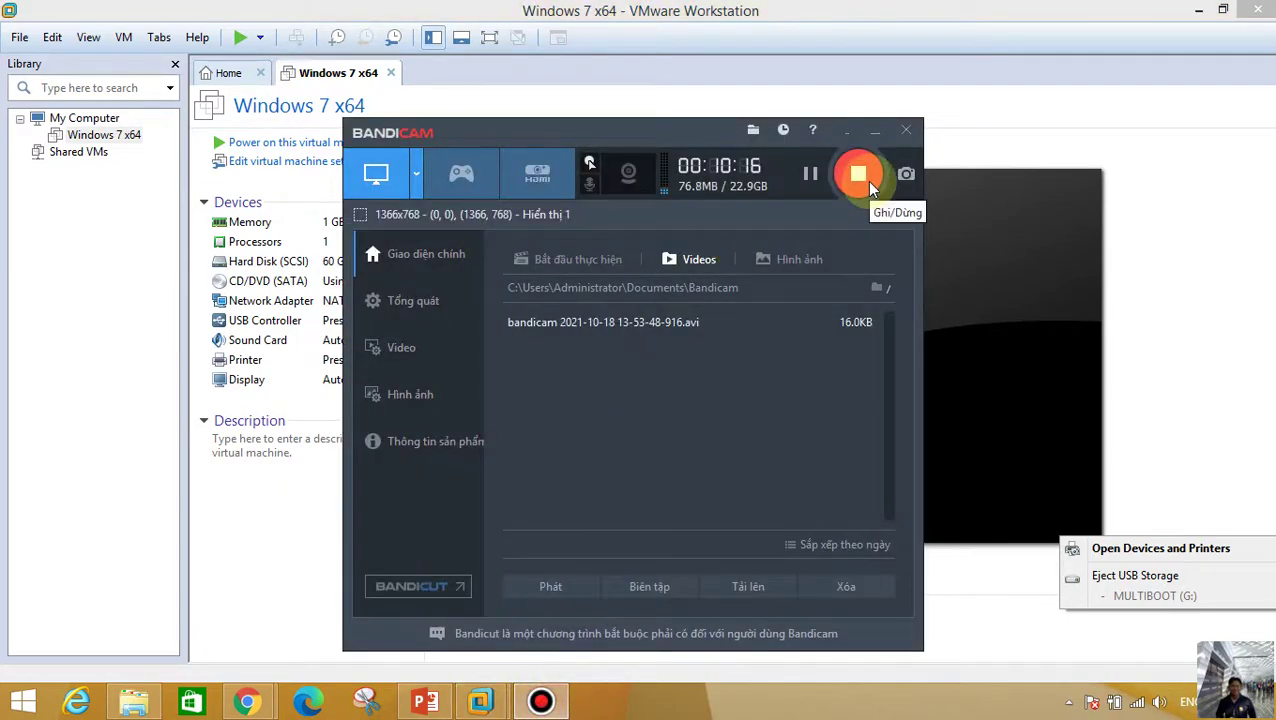